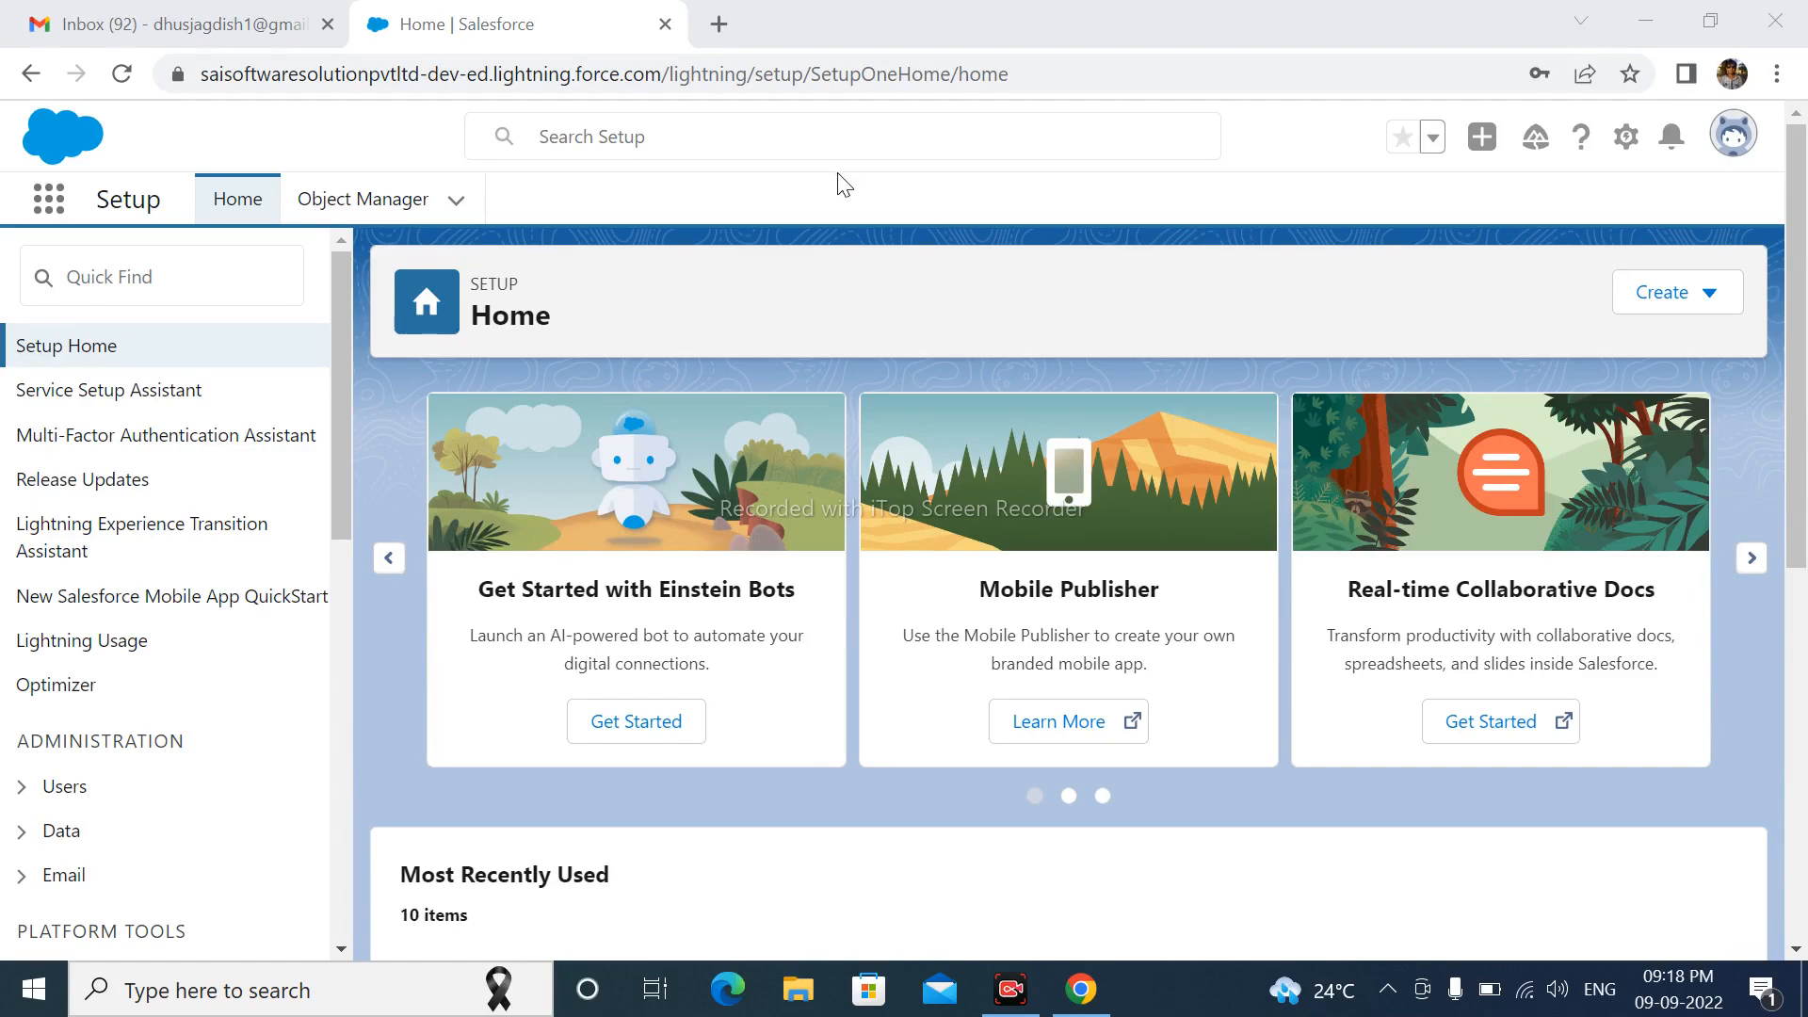
- Start a new custom object in Object Manager and set its label to "User Registered"
click(413, 200)
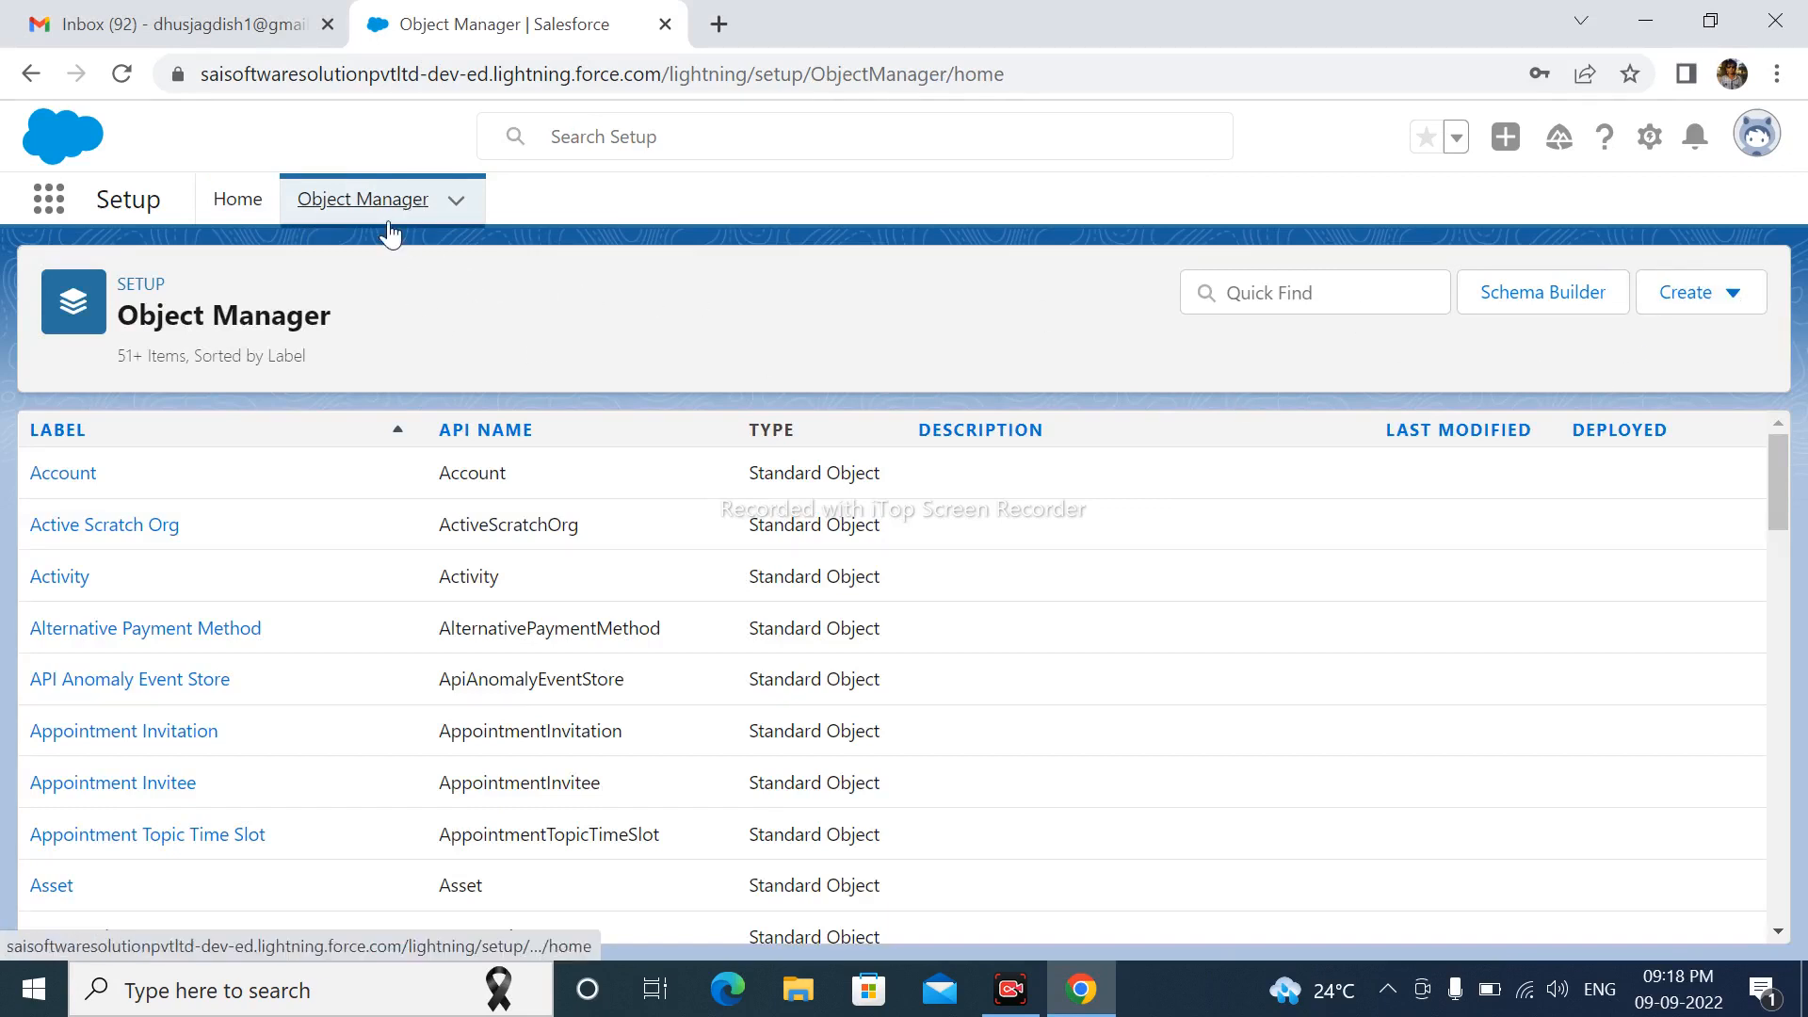
click(1728, 309)
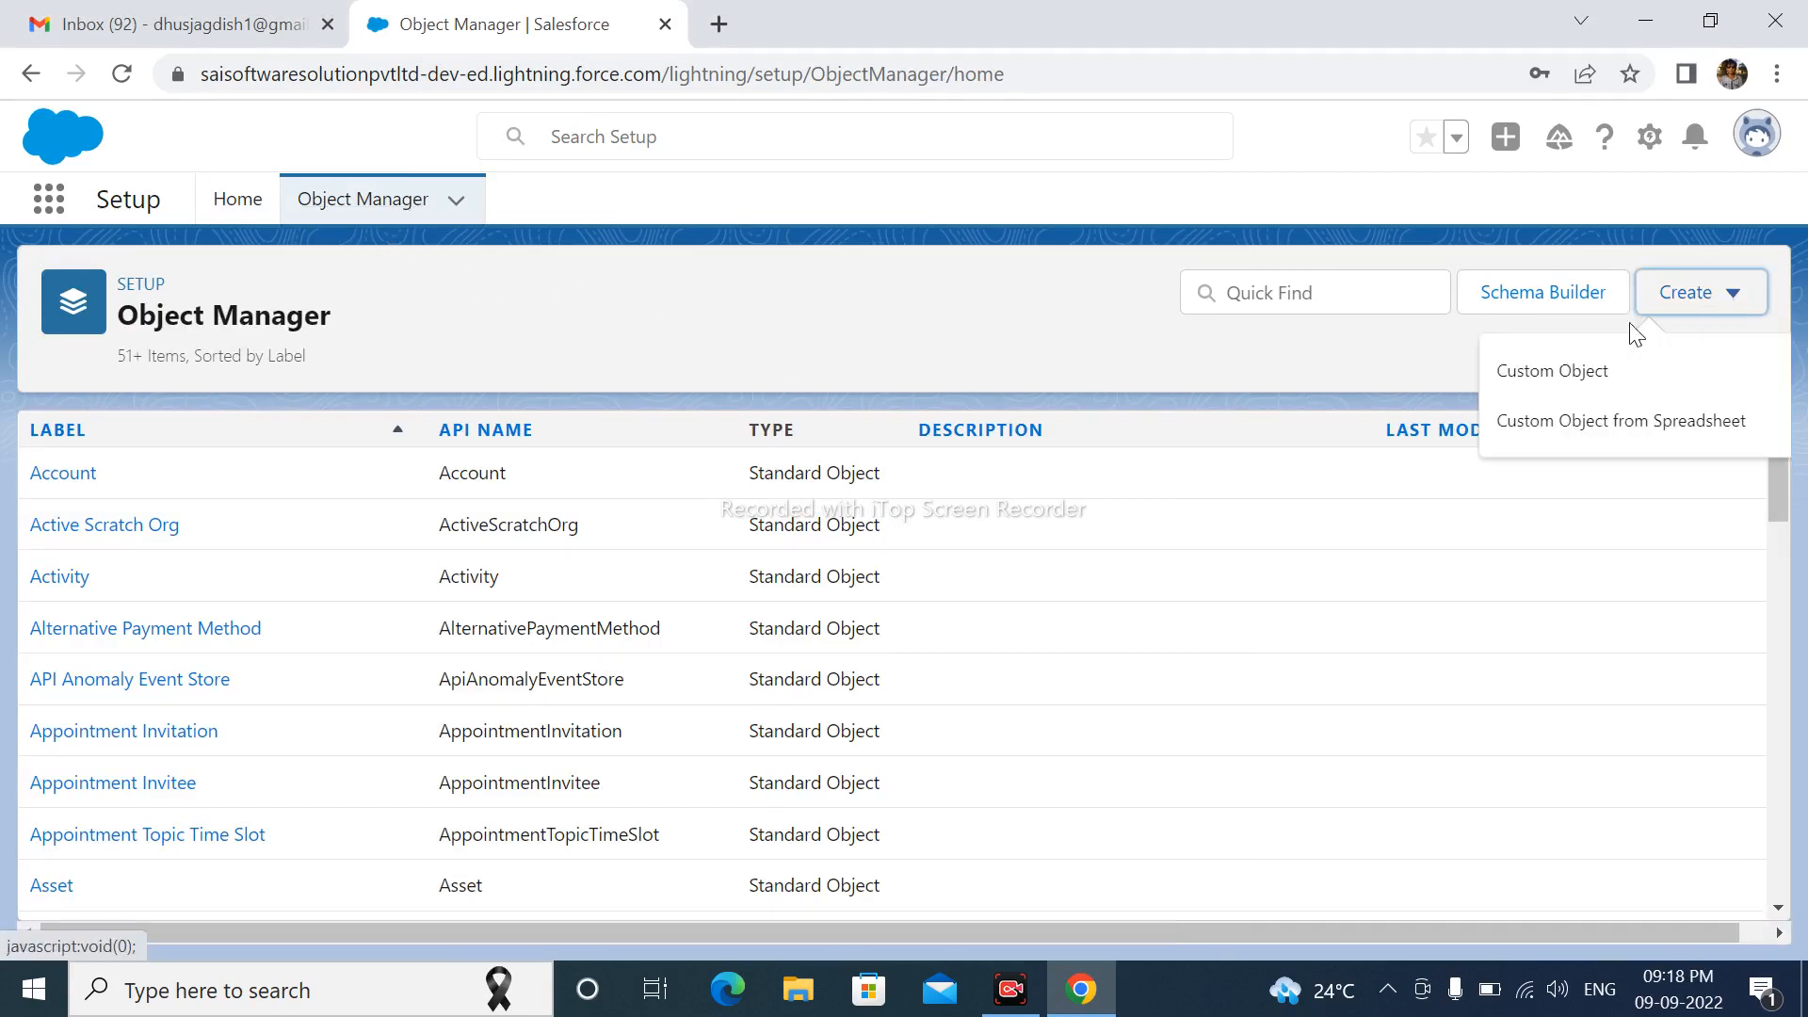
click(1554, 374)
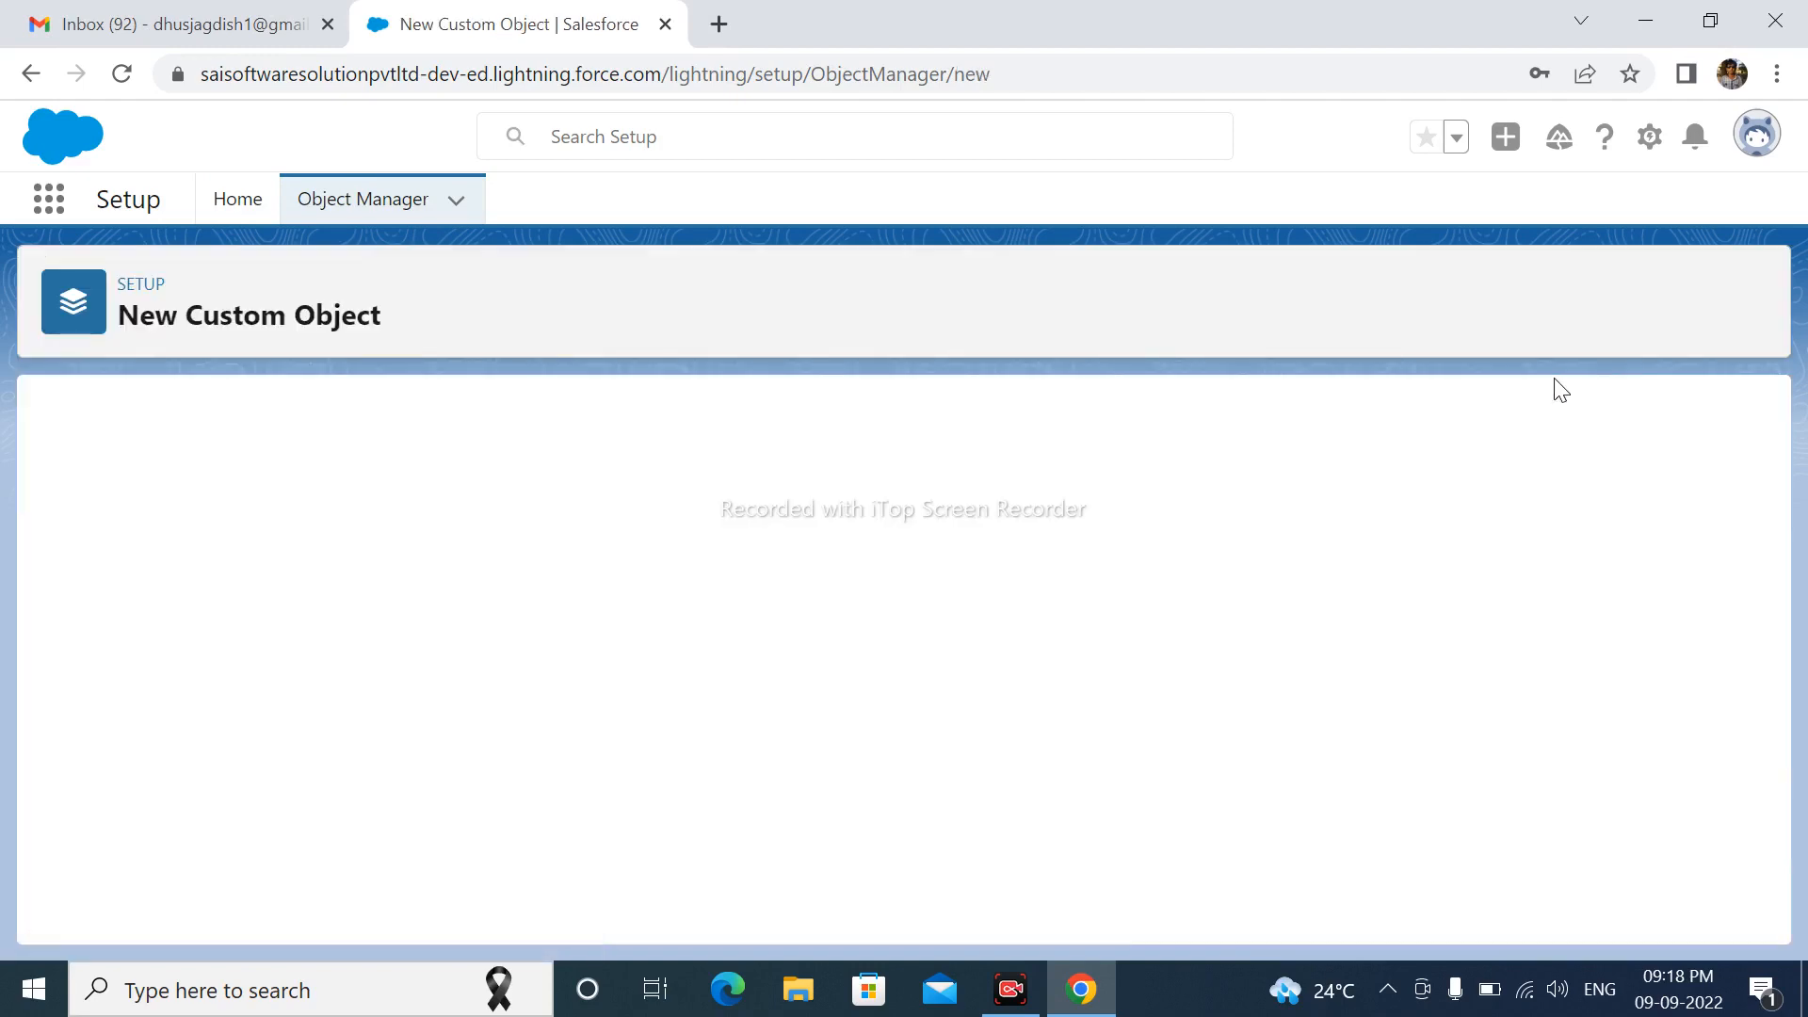
click(465, 663)
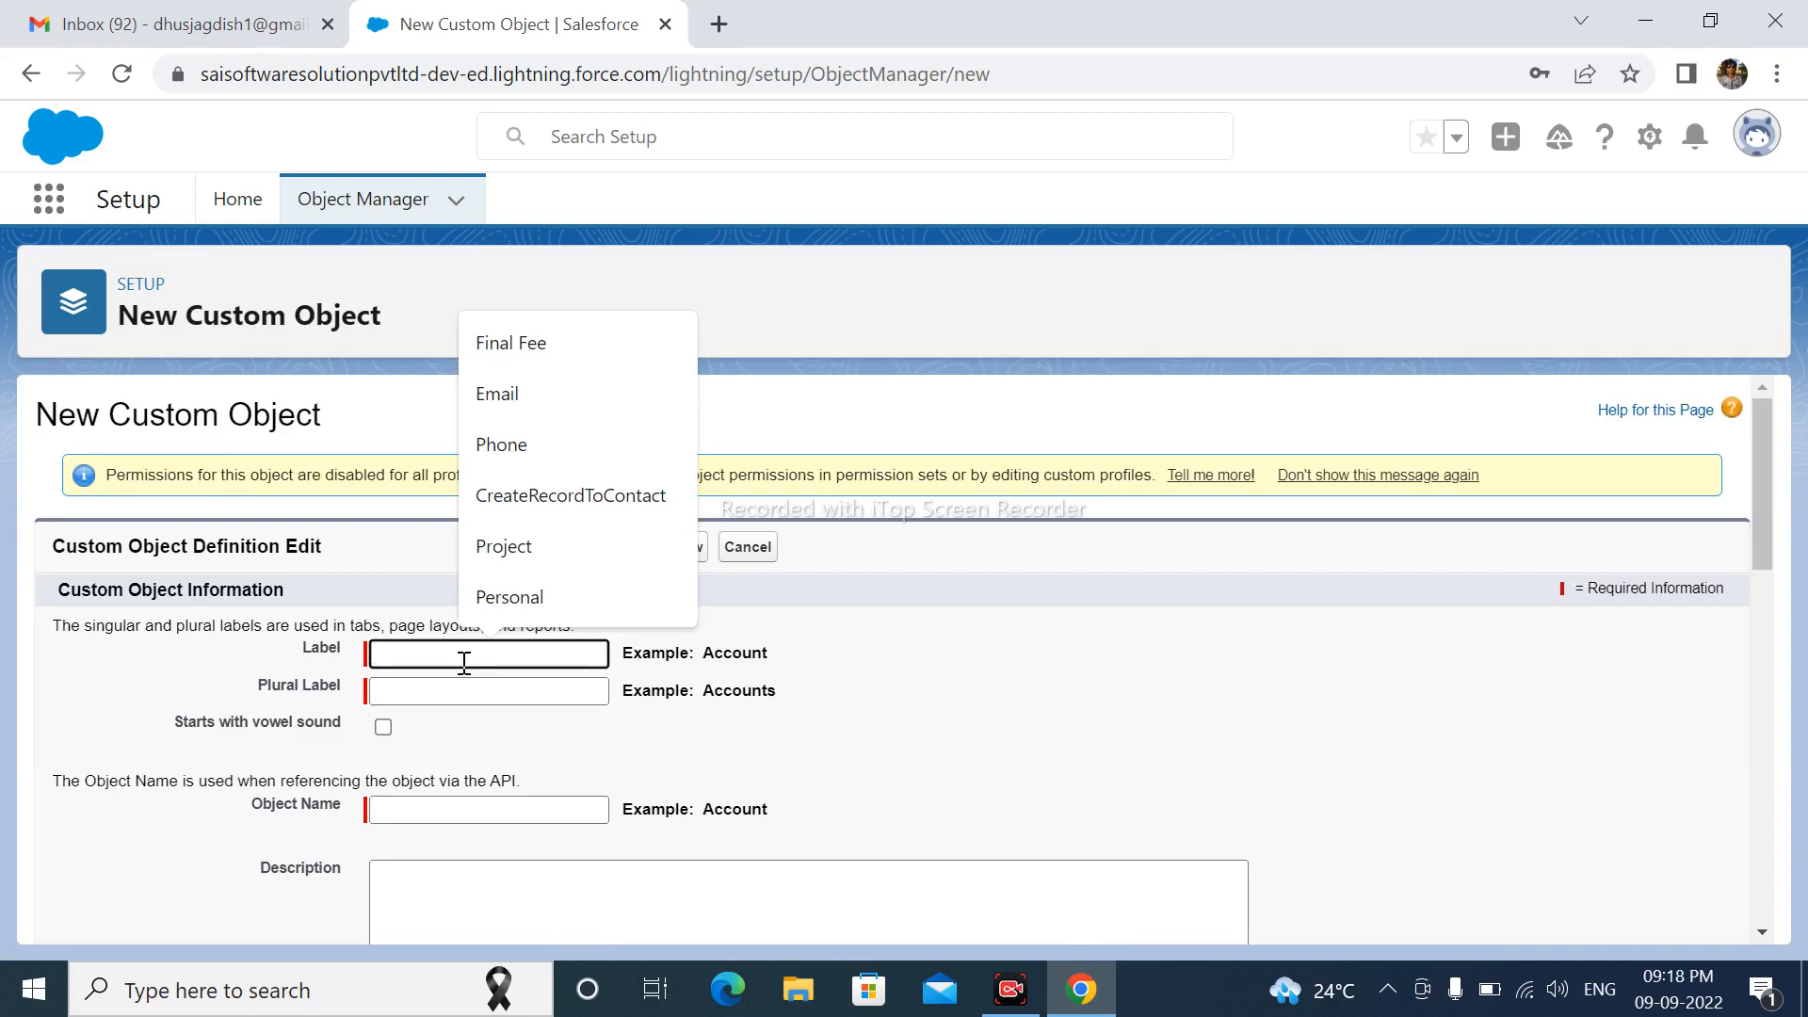
text(User Reg)
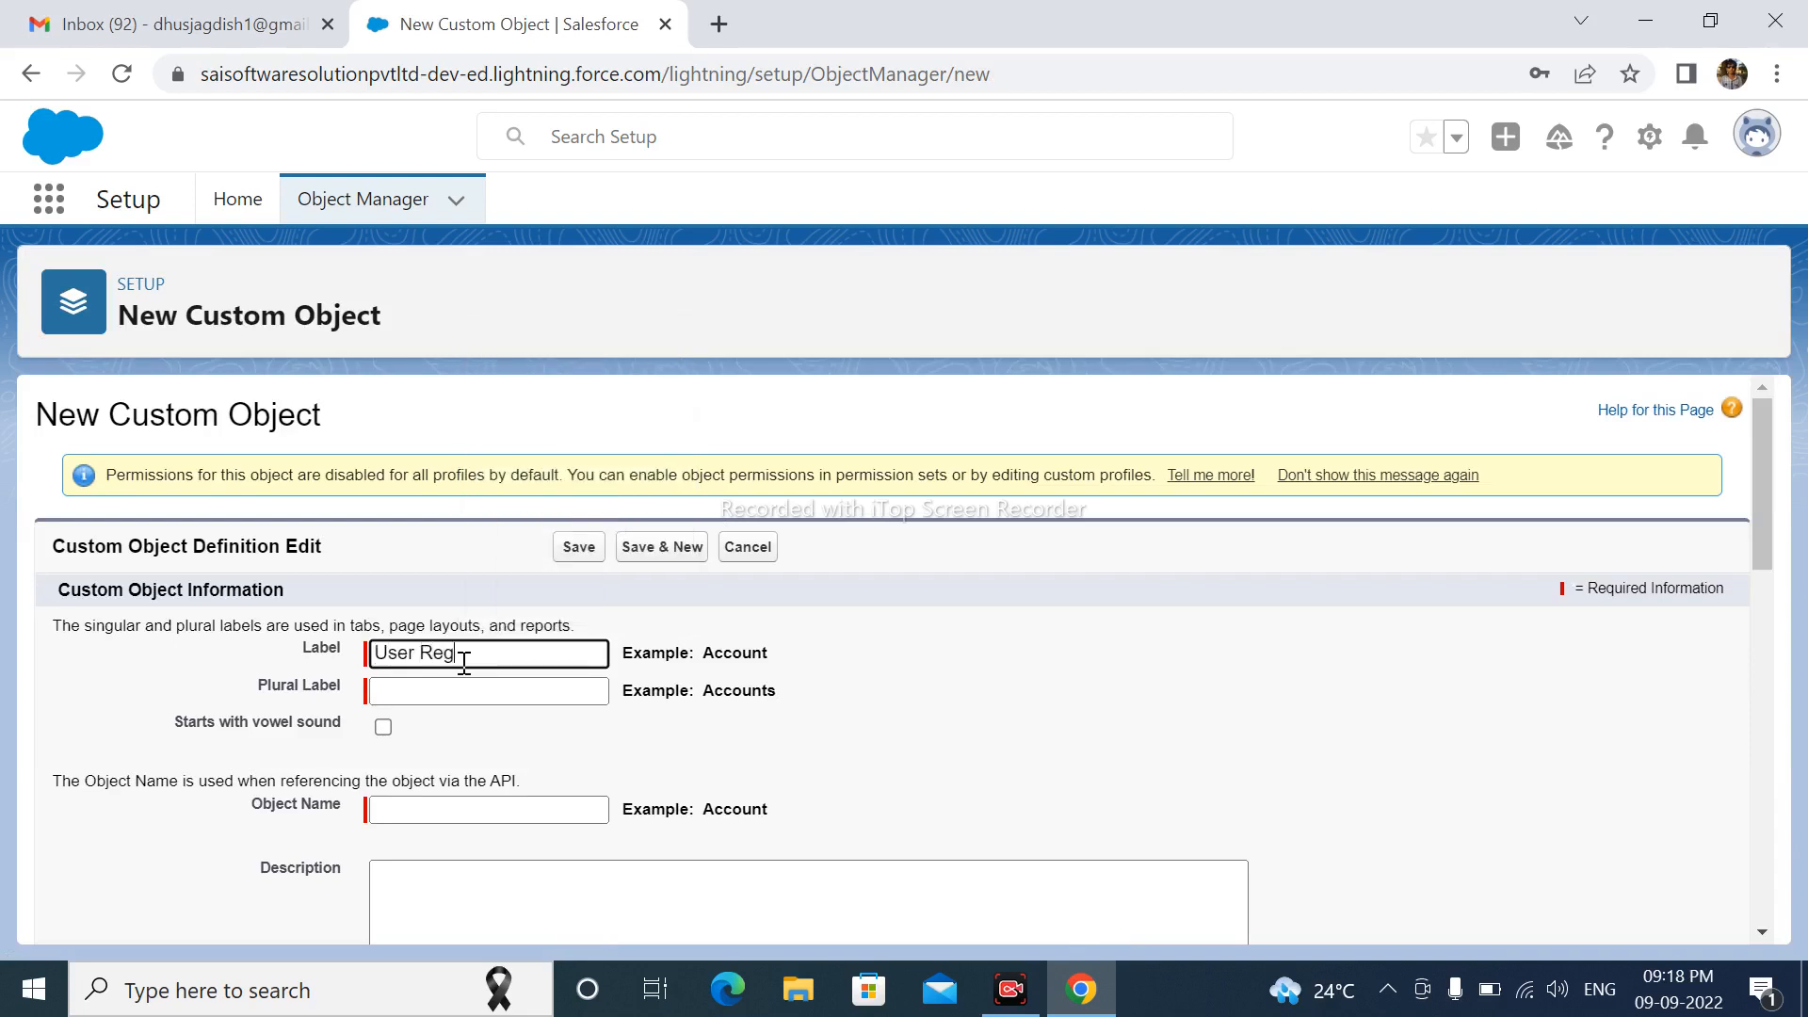
text(istered)
click(1080, 622)
- Copy the object's label into the plural label and make it "User Registereds"
click(513, 692)
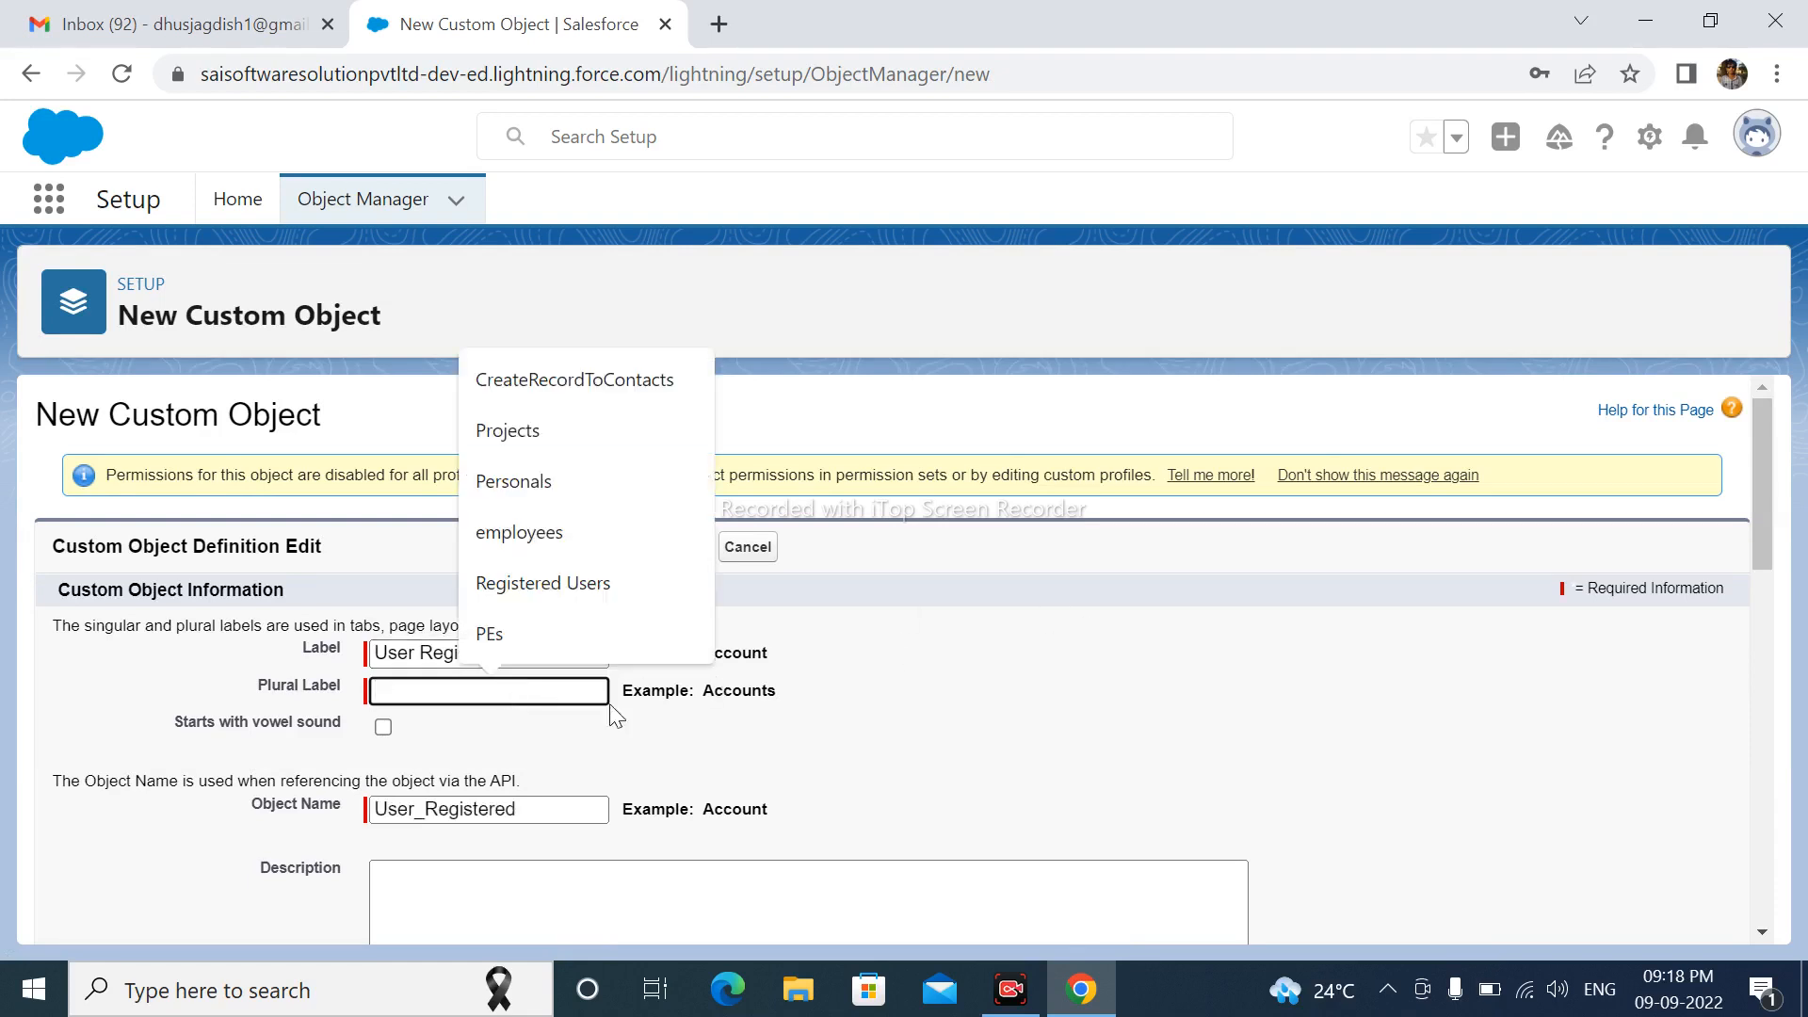
drag(529, 657, 306, 662)
key(ctrl+c)
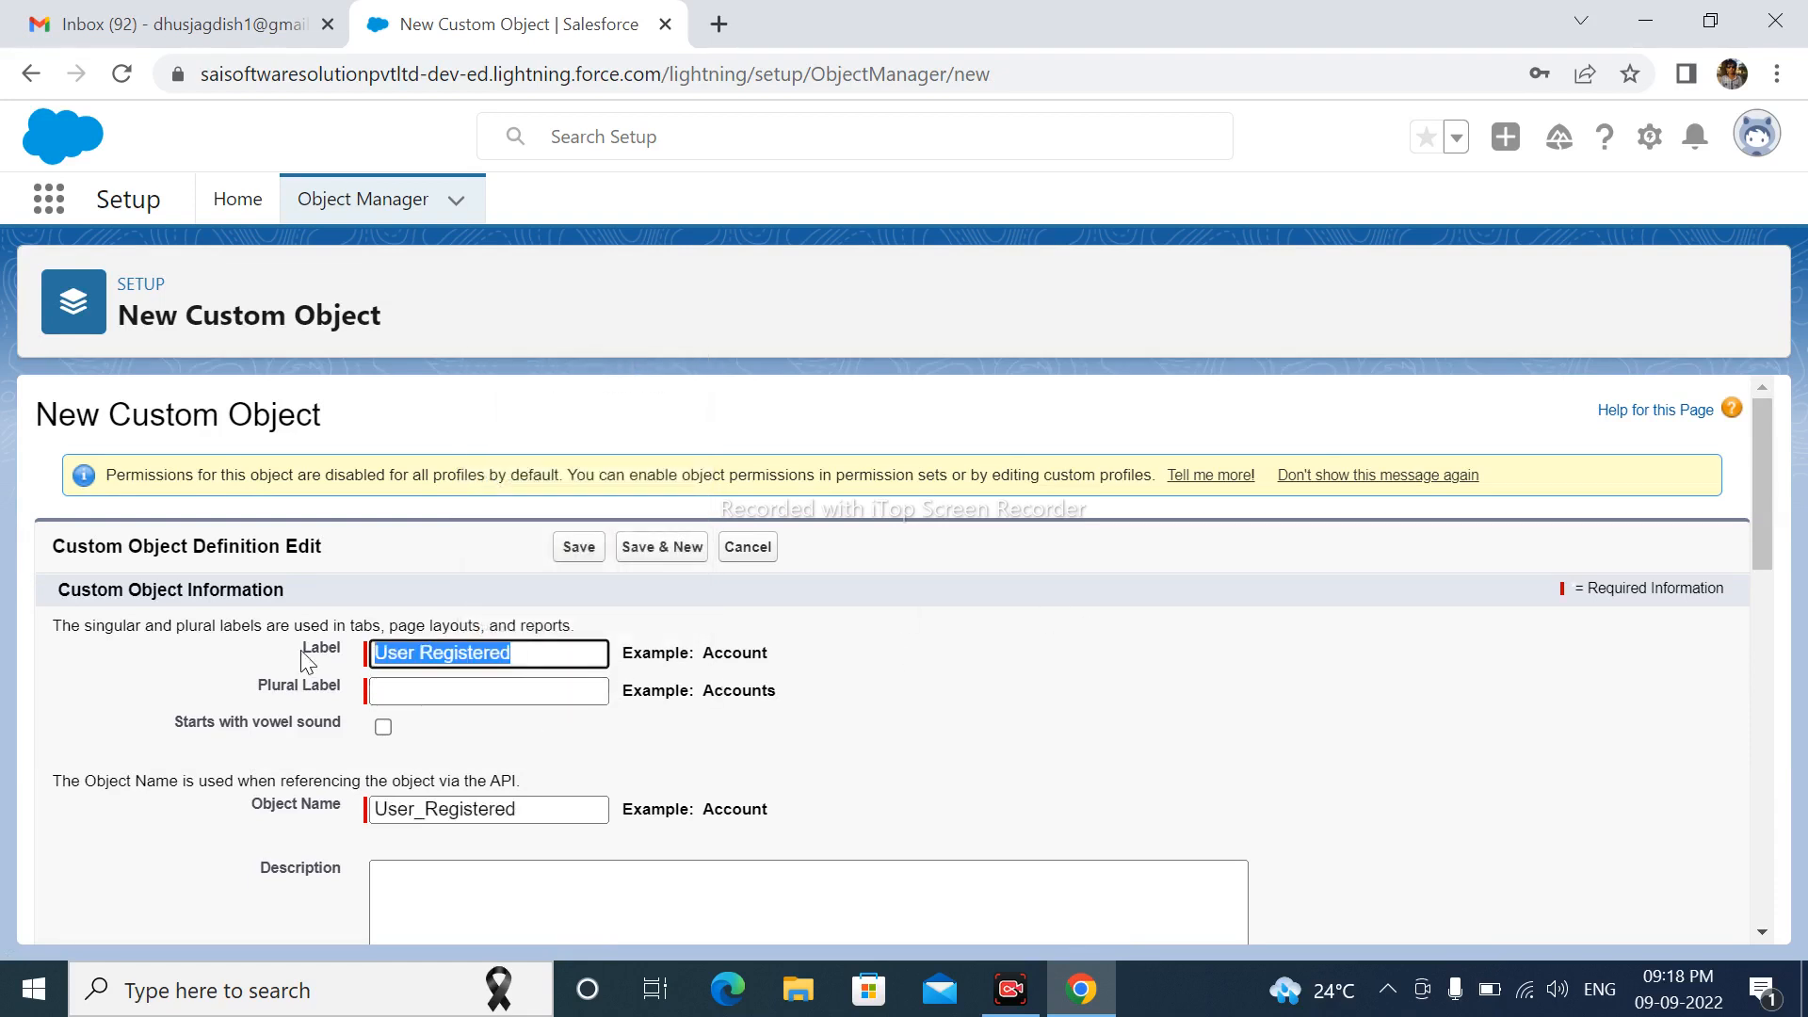
click(468, 696)
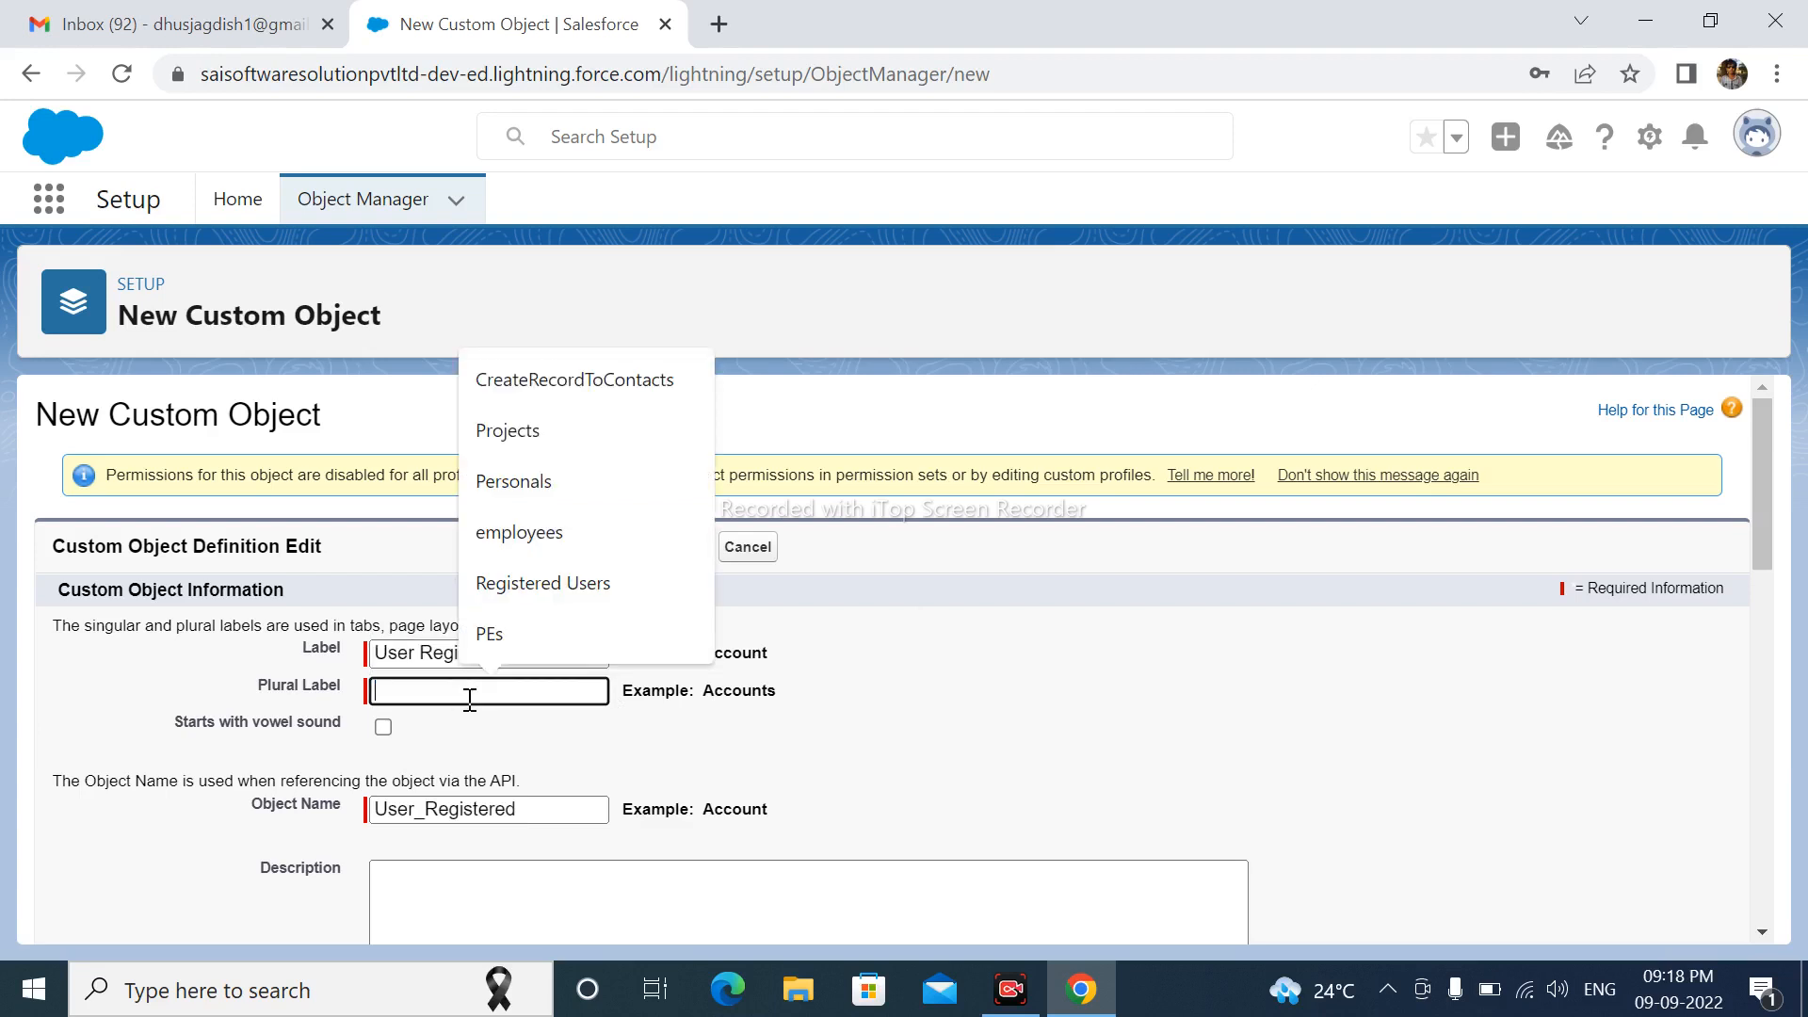
key(ctrl+v)
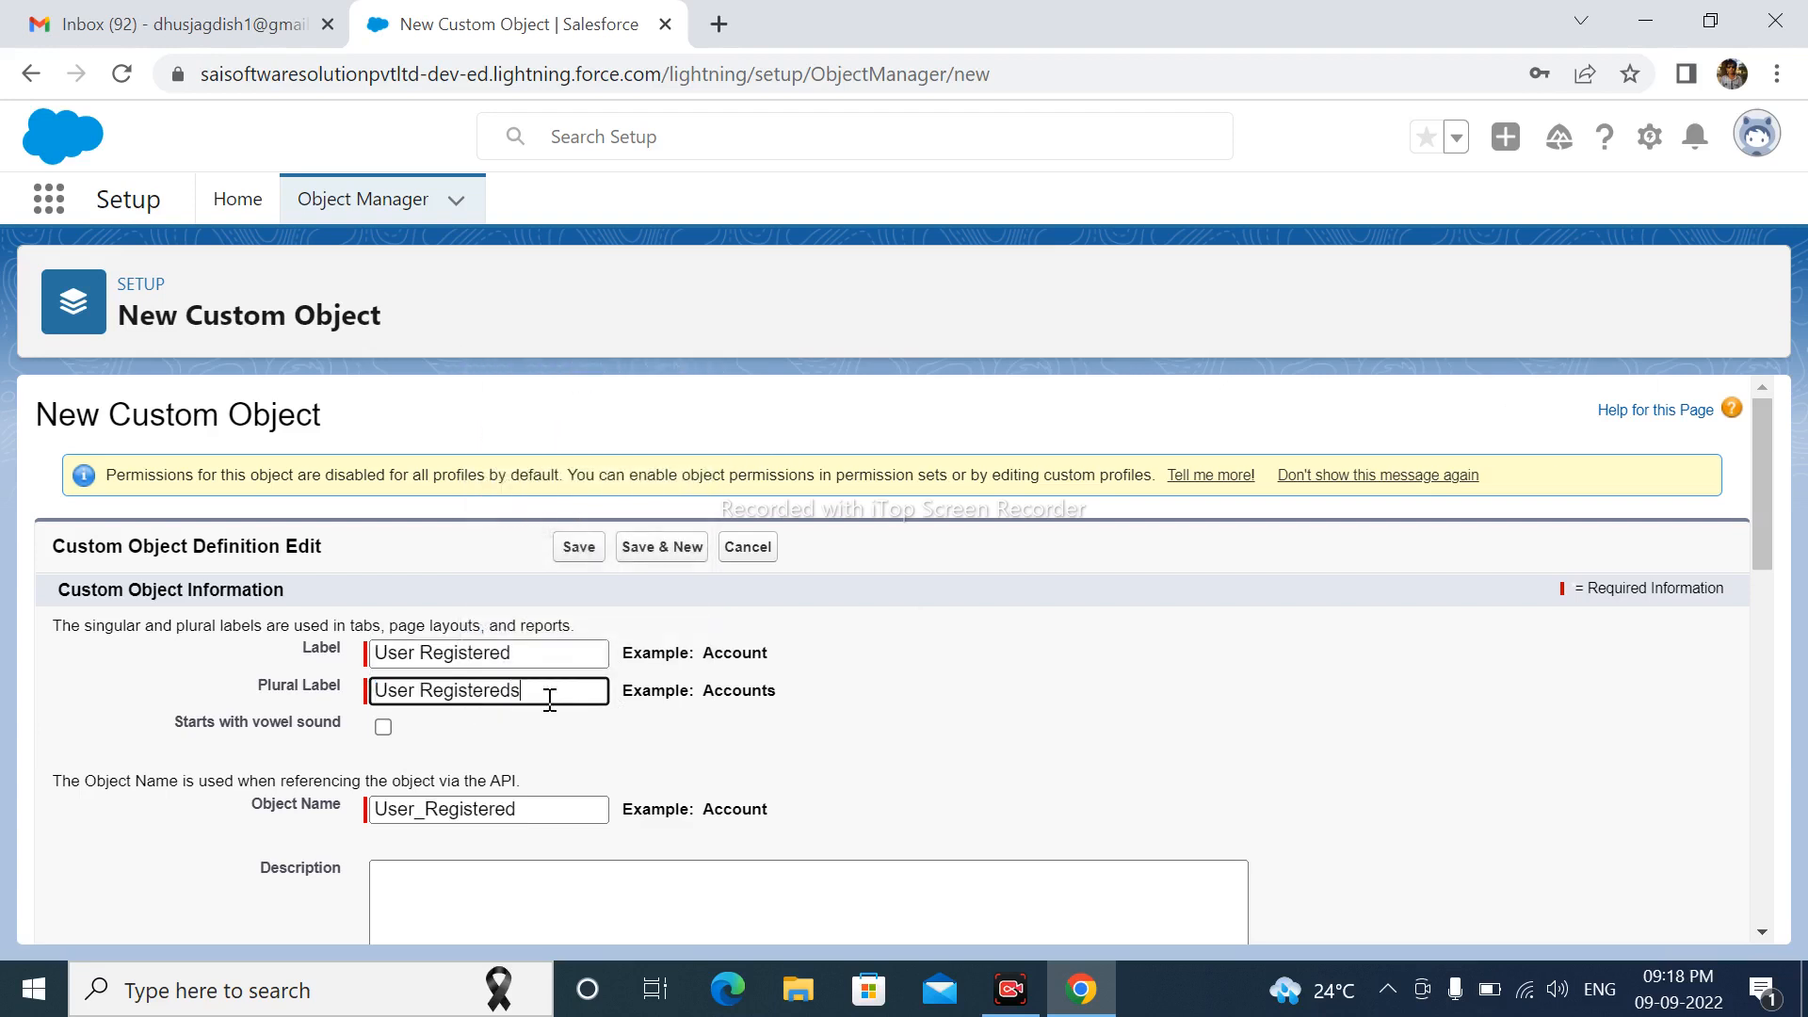
- Change the record name to "User Registered ID" and set its data type to Auto Number
scroll(782, 772, down, 5)
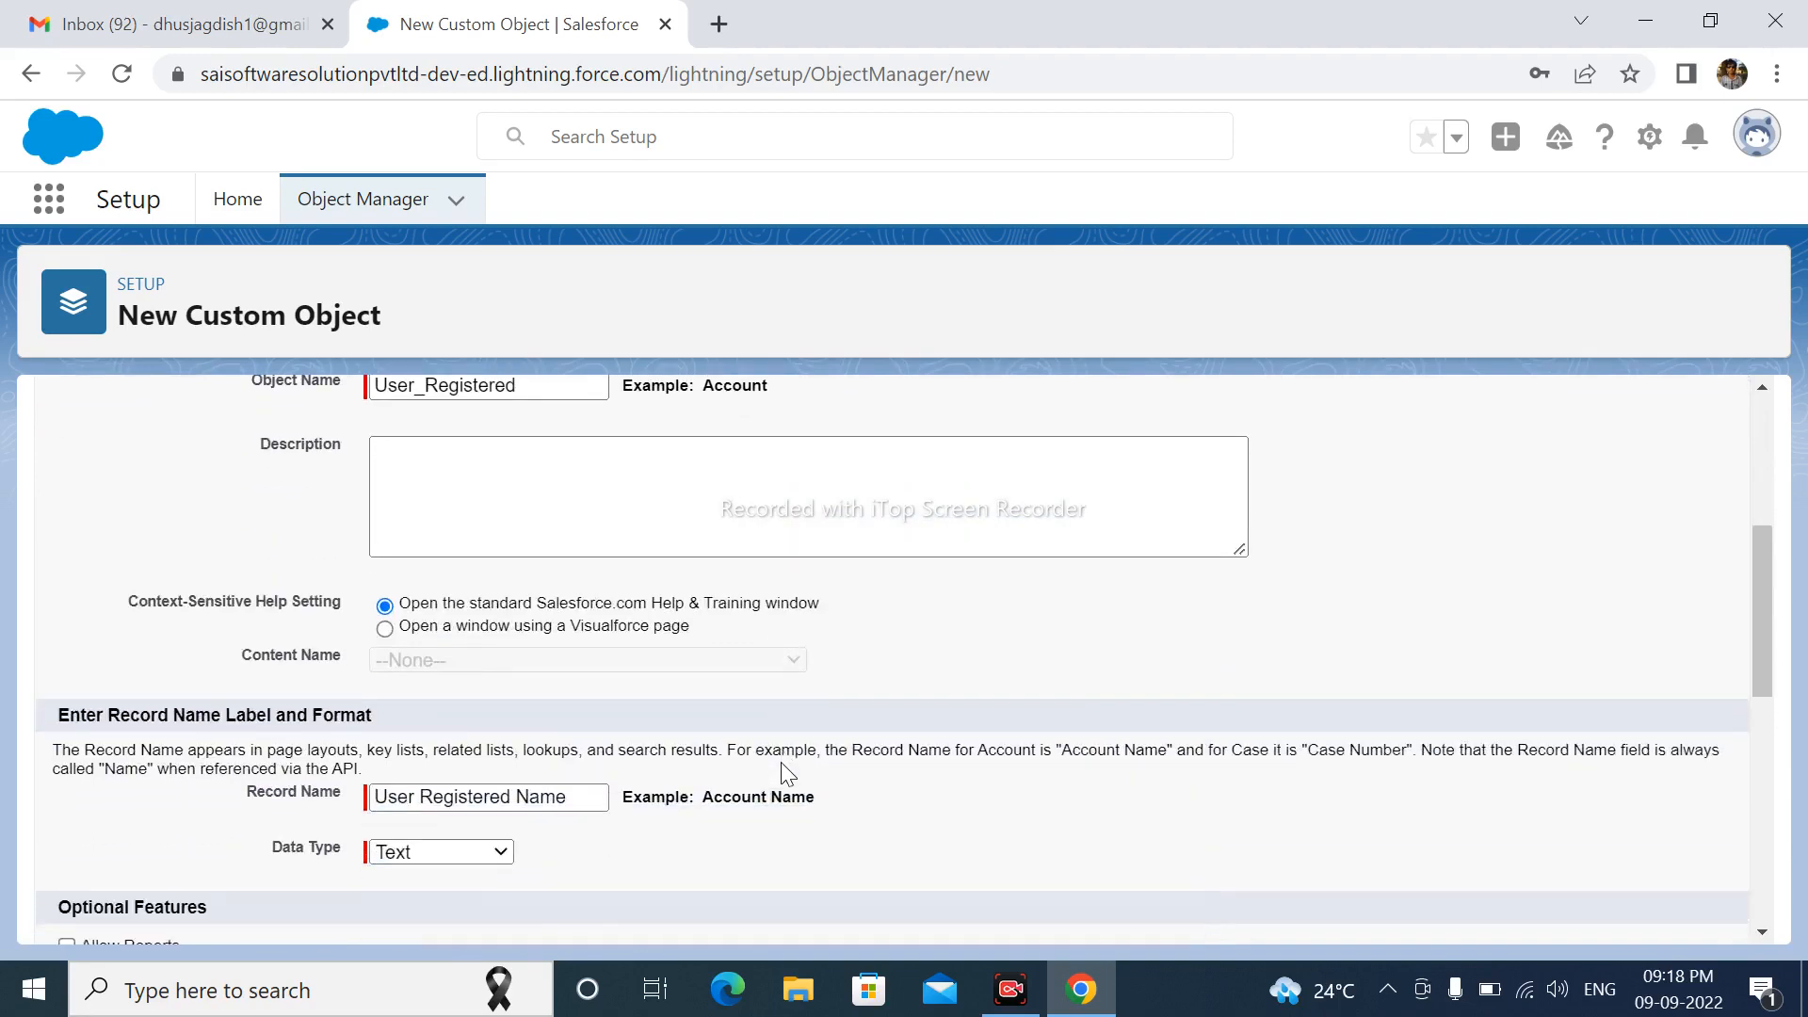
scroll(782, 774, down, 2)
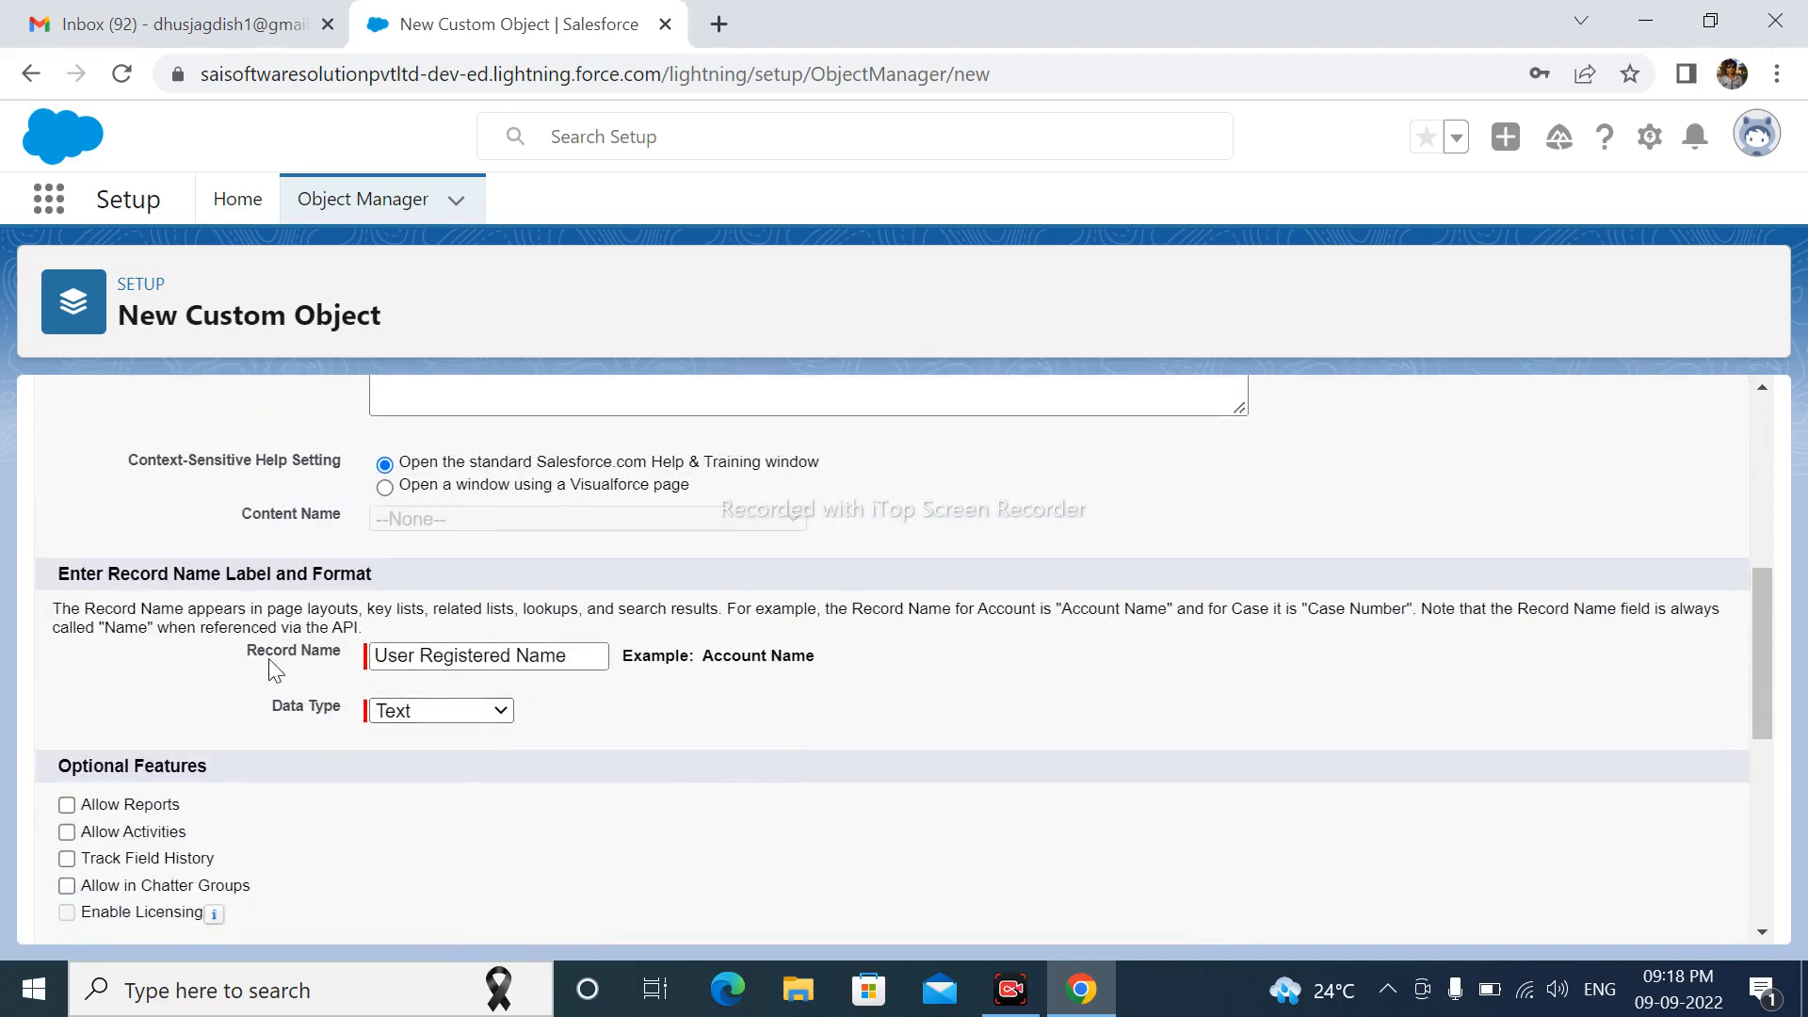
drag(578, 652, 516, 657)
key(BackSpace)
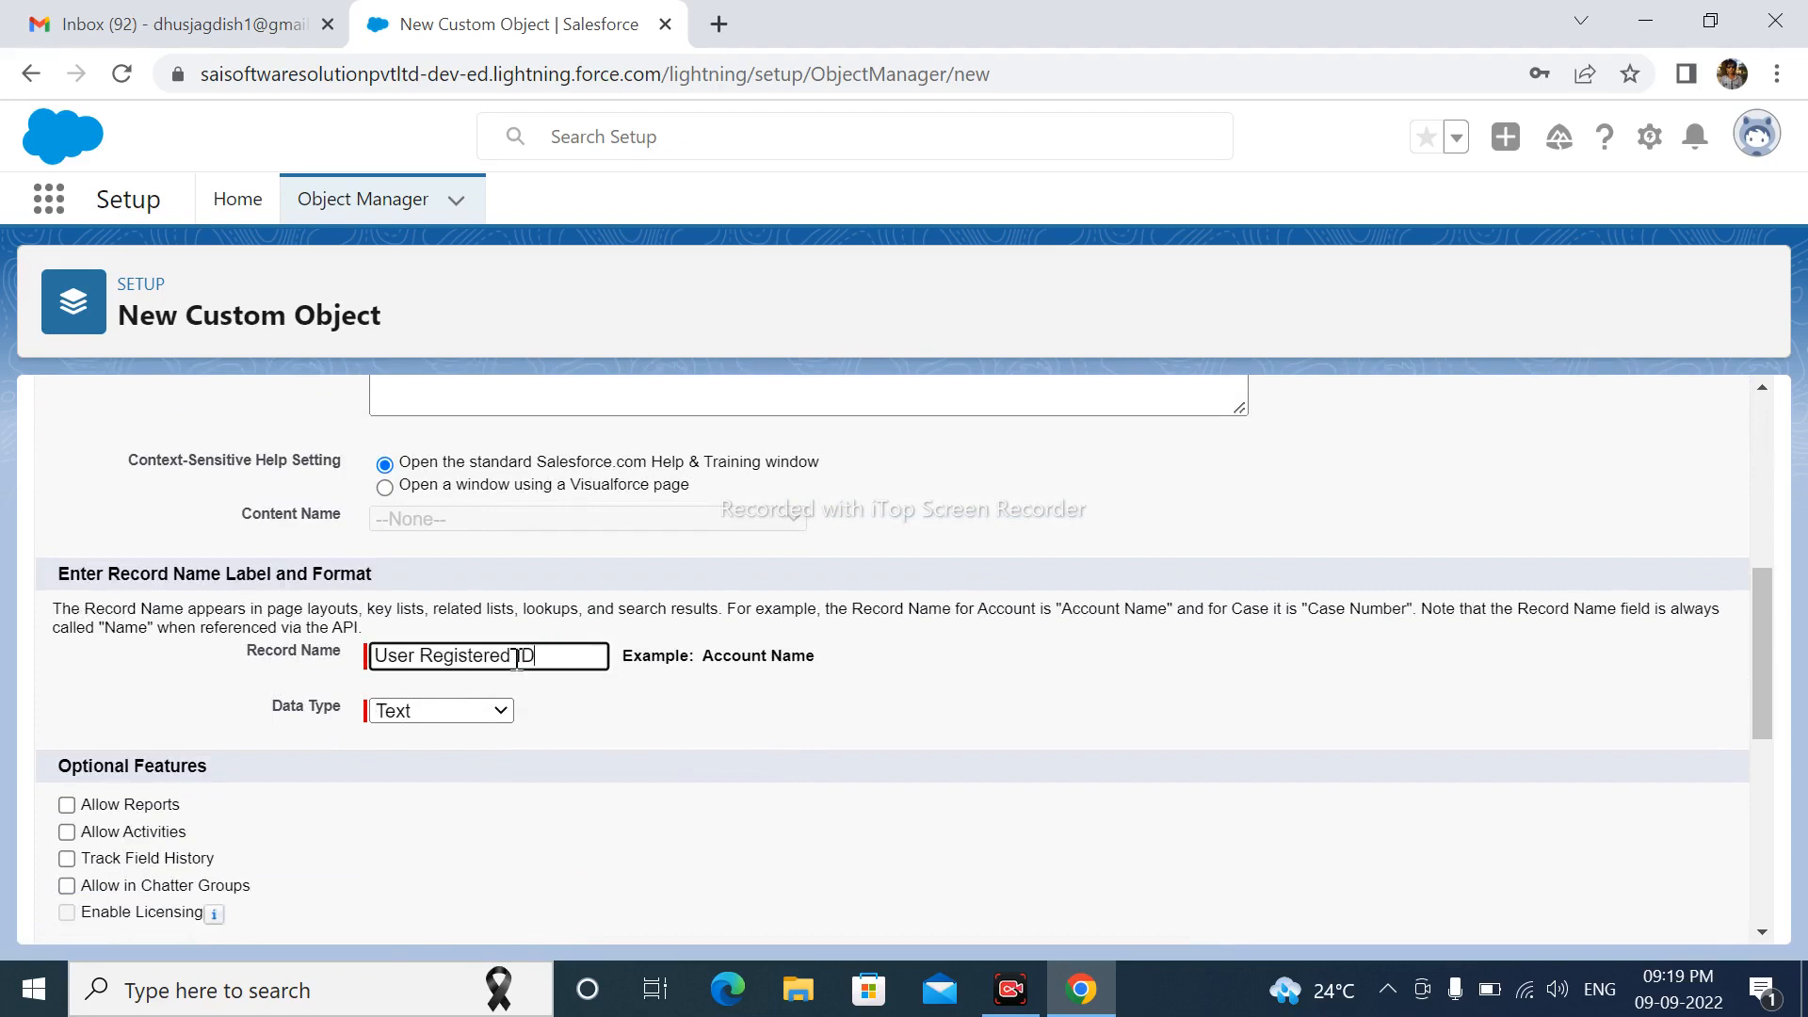
click(766, 705)
click(480, 718)
click(445, 764)
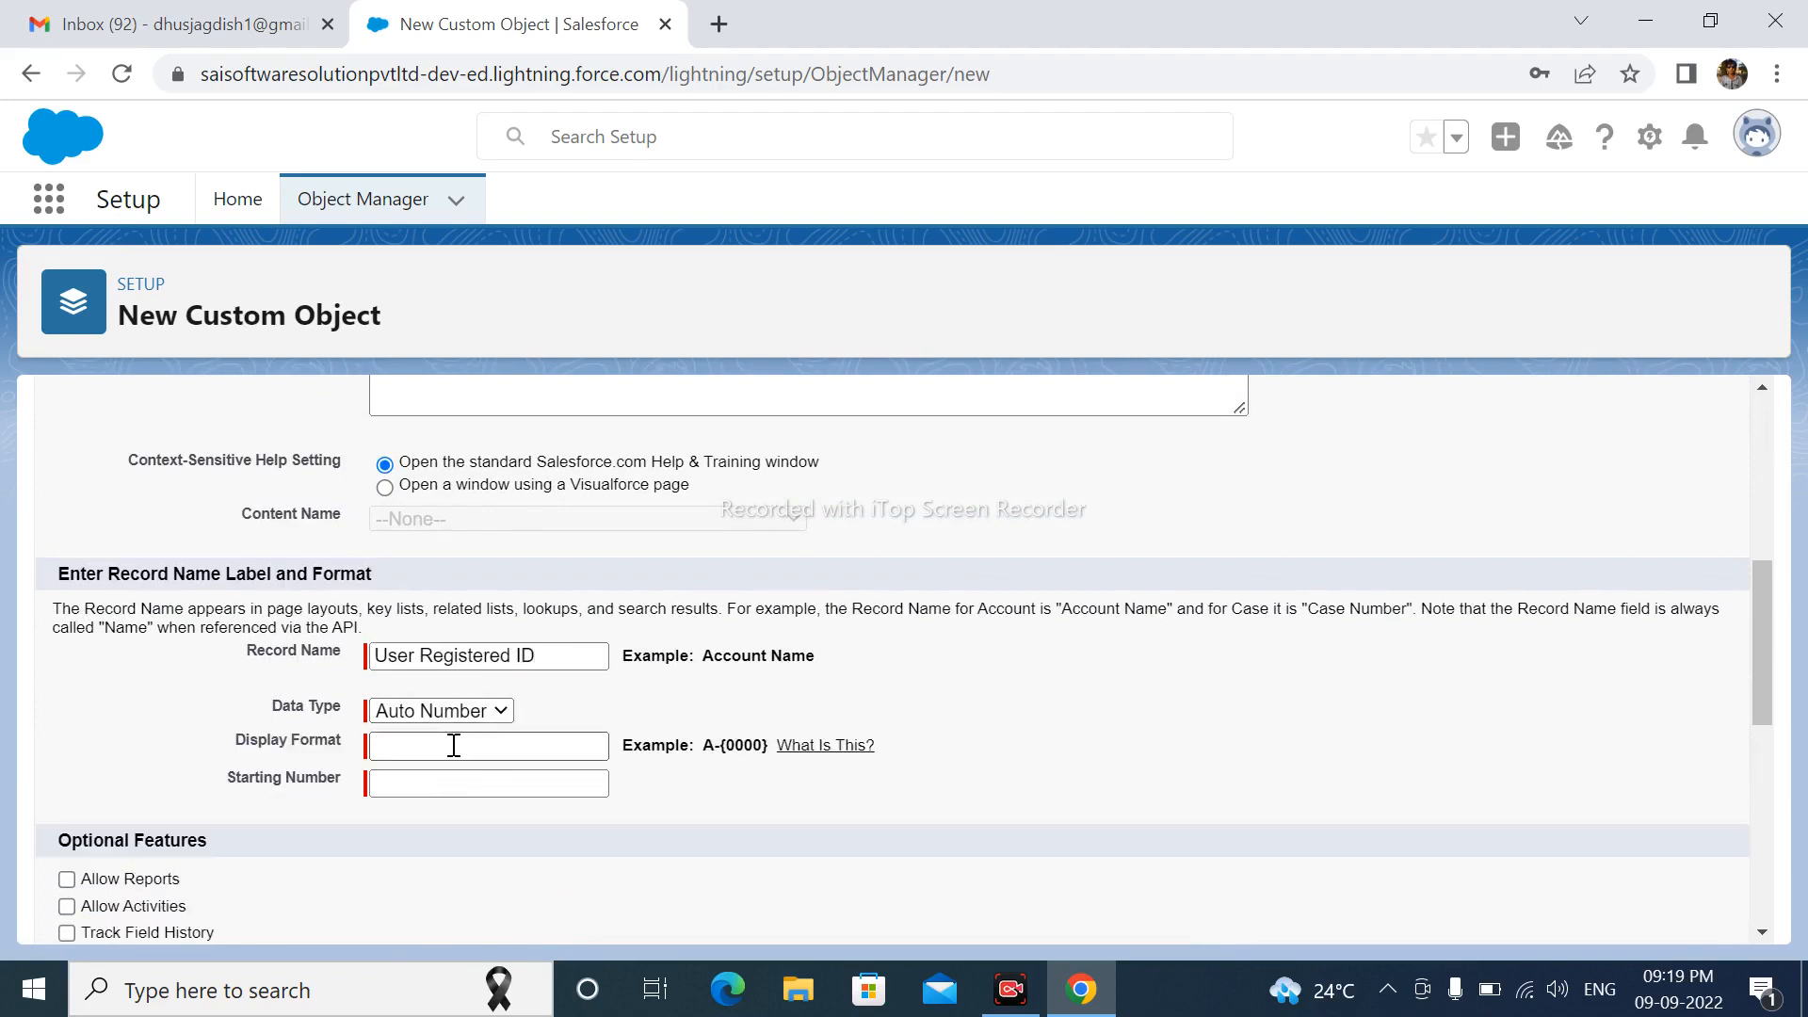
- Set the auto number's display format to U-{000} and its starting number to 1
click(453, 745)
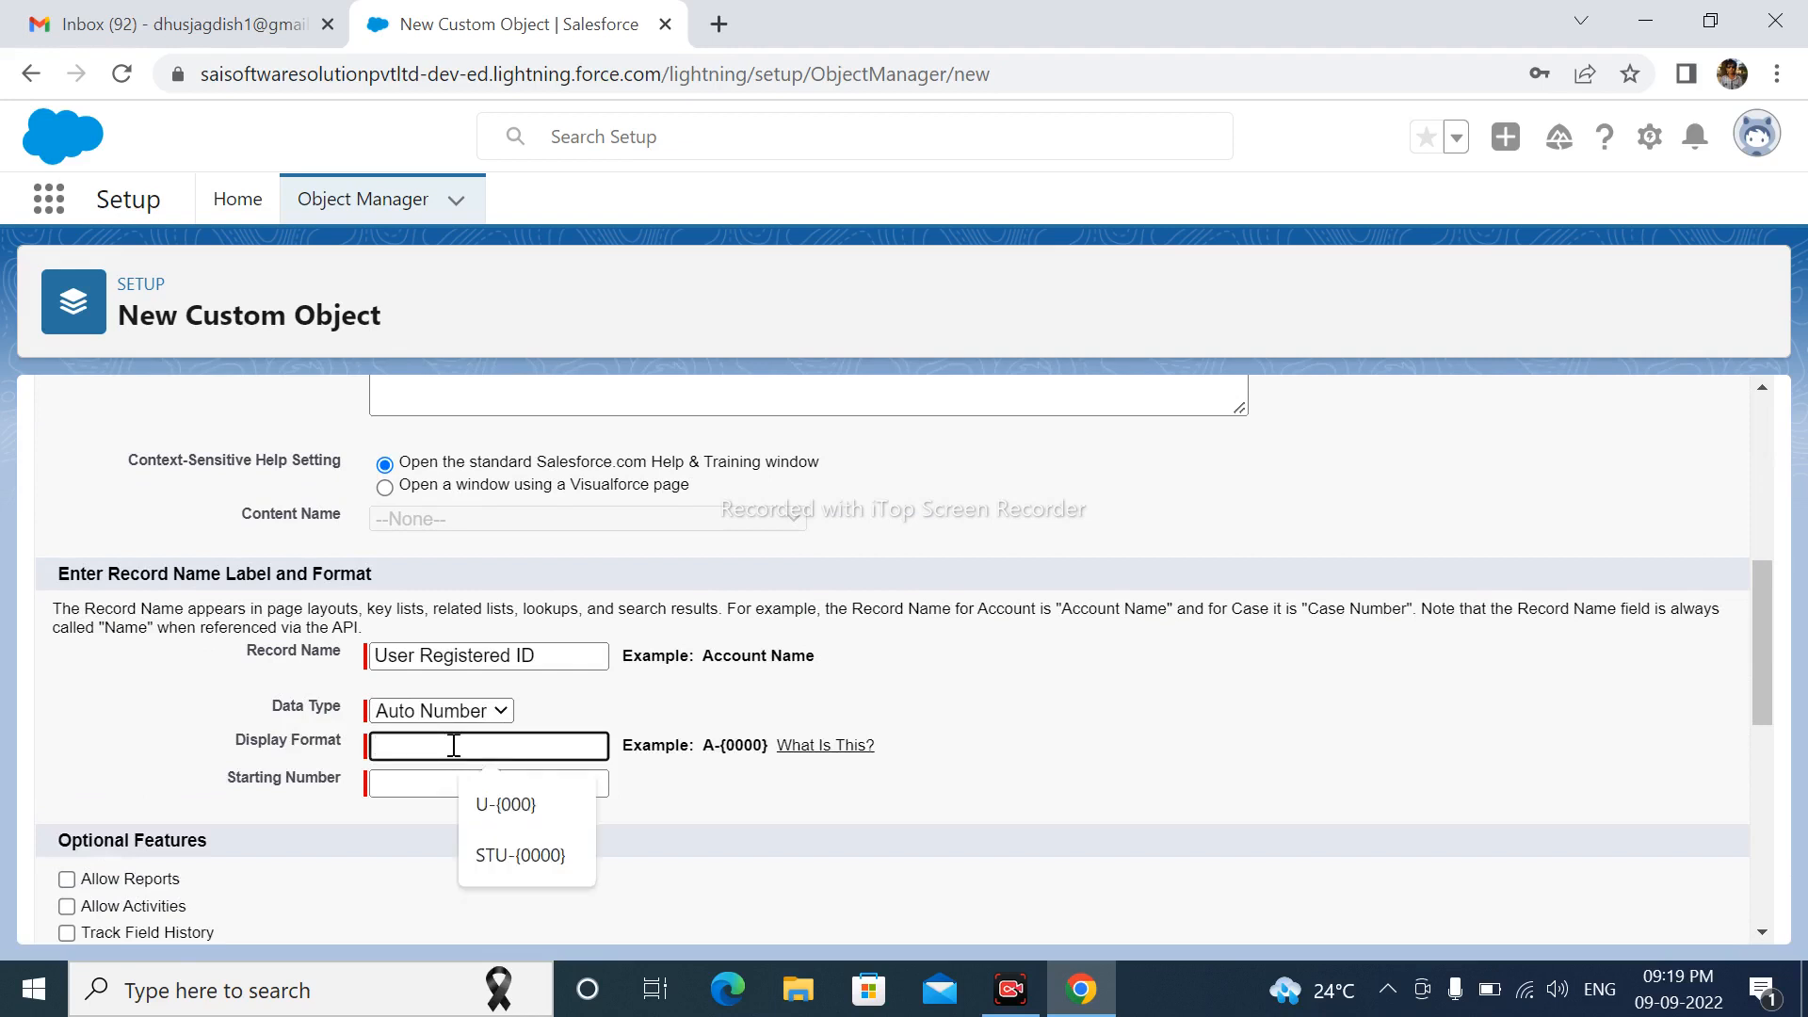
text(U-{000)
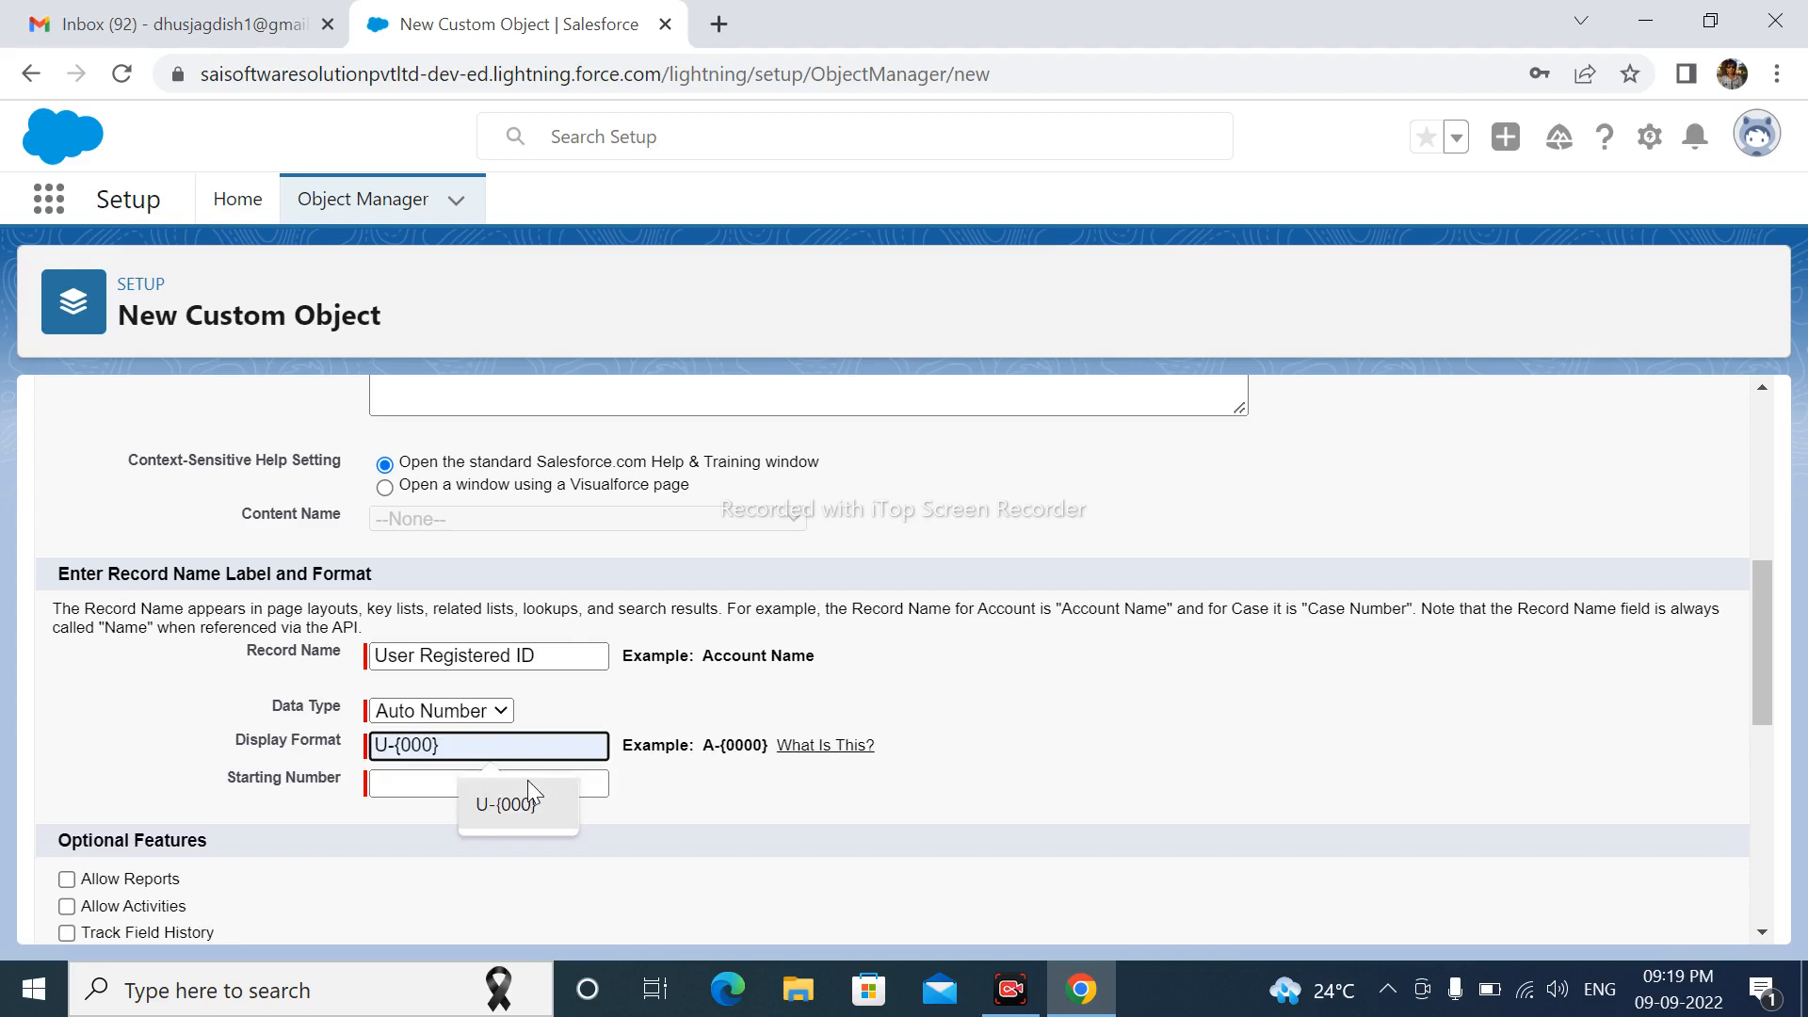
click(517, 797)
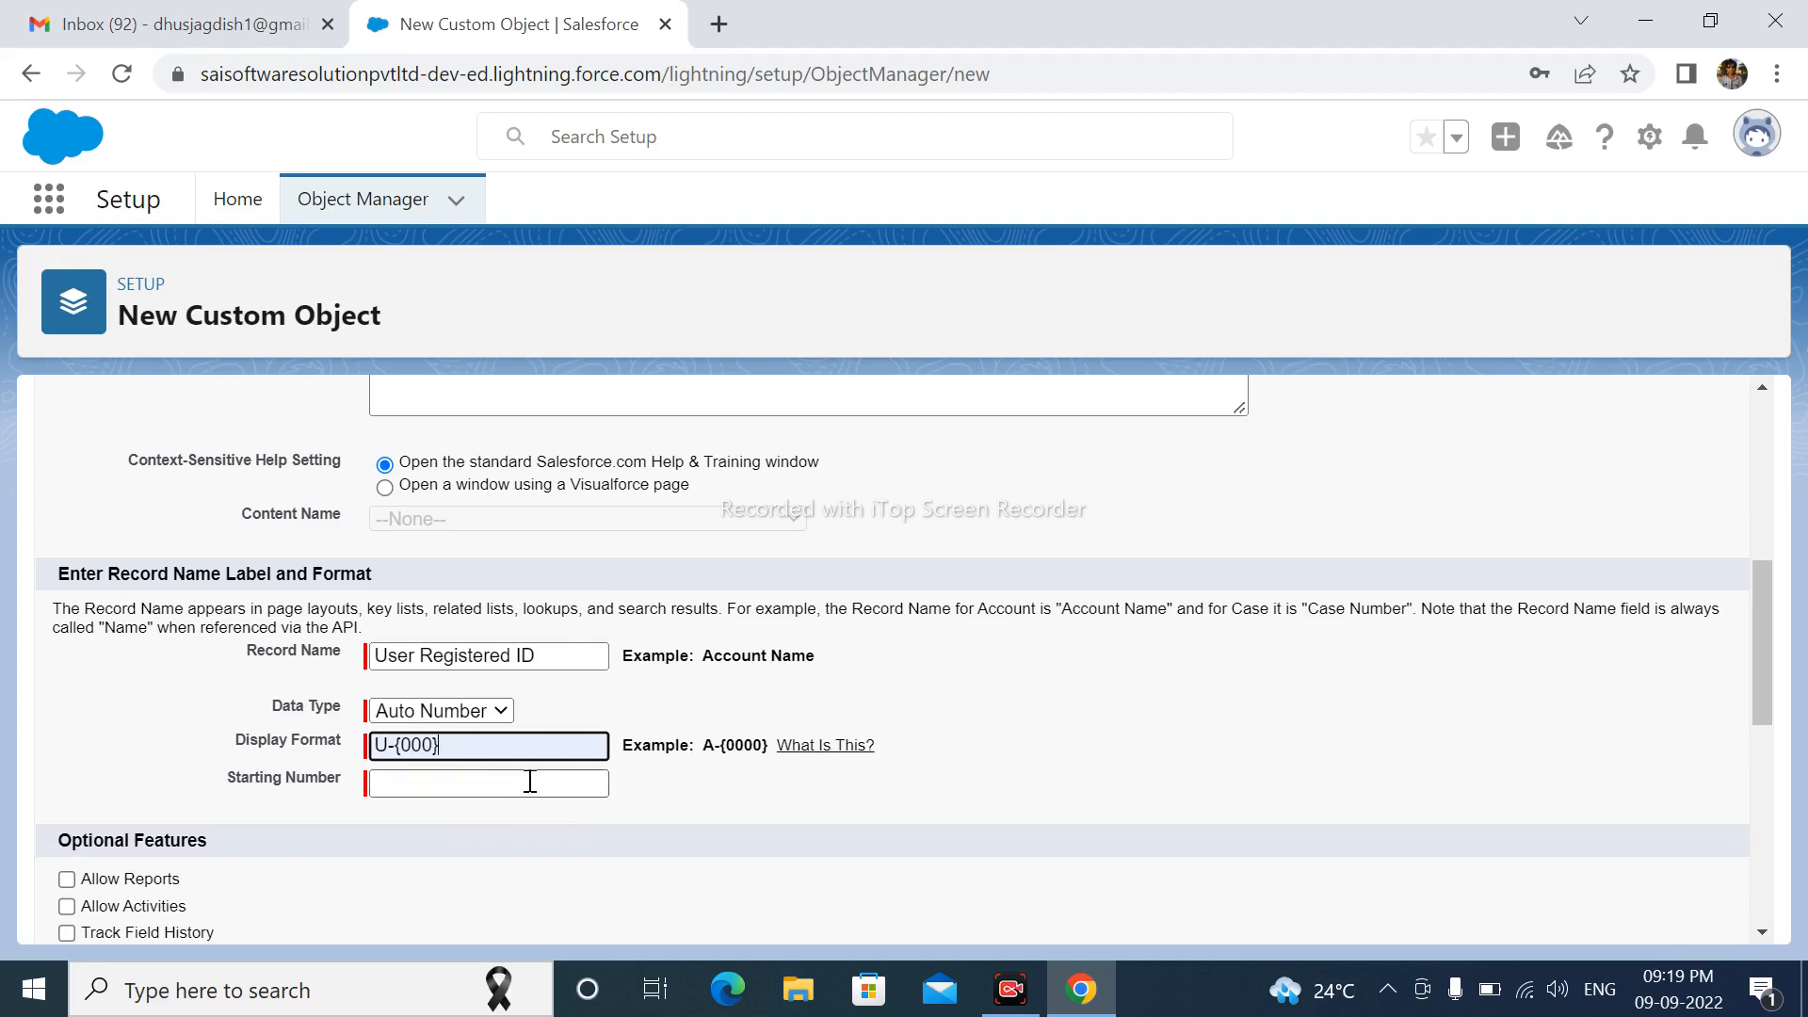
click(505, 785)
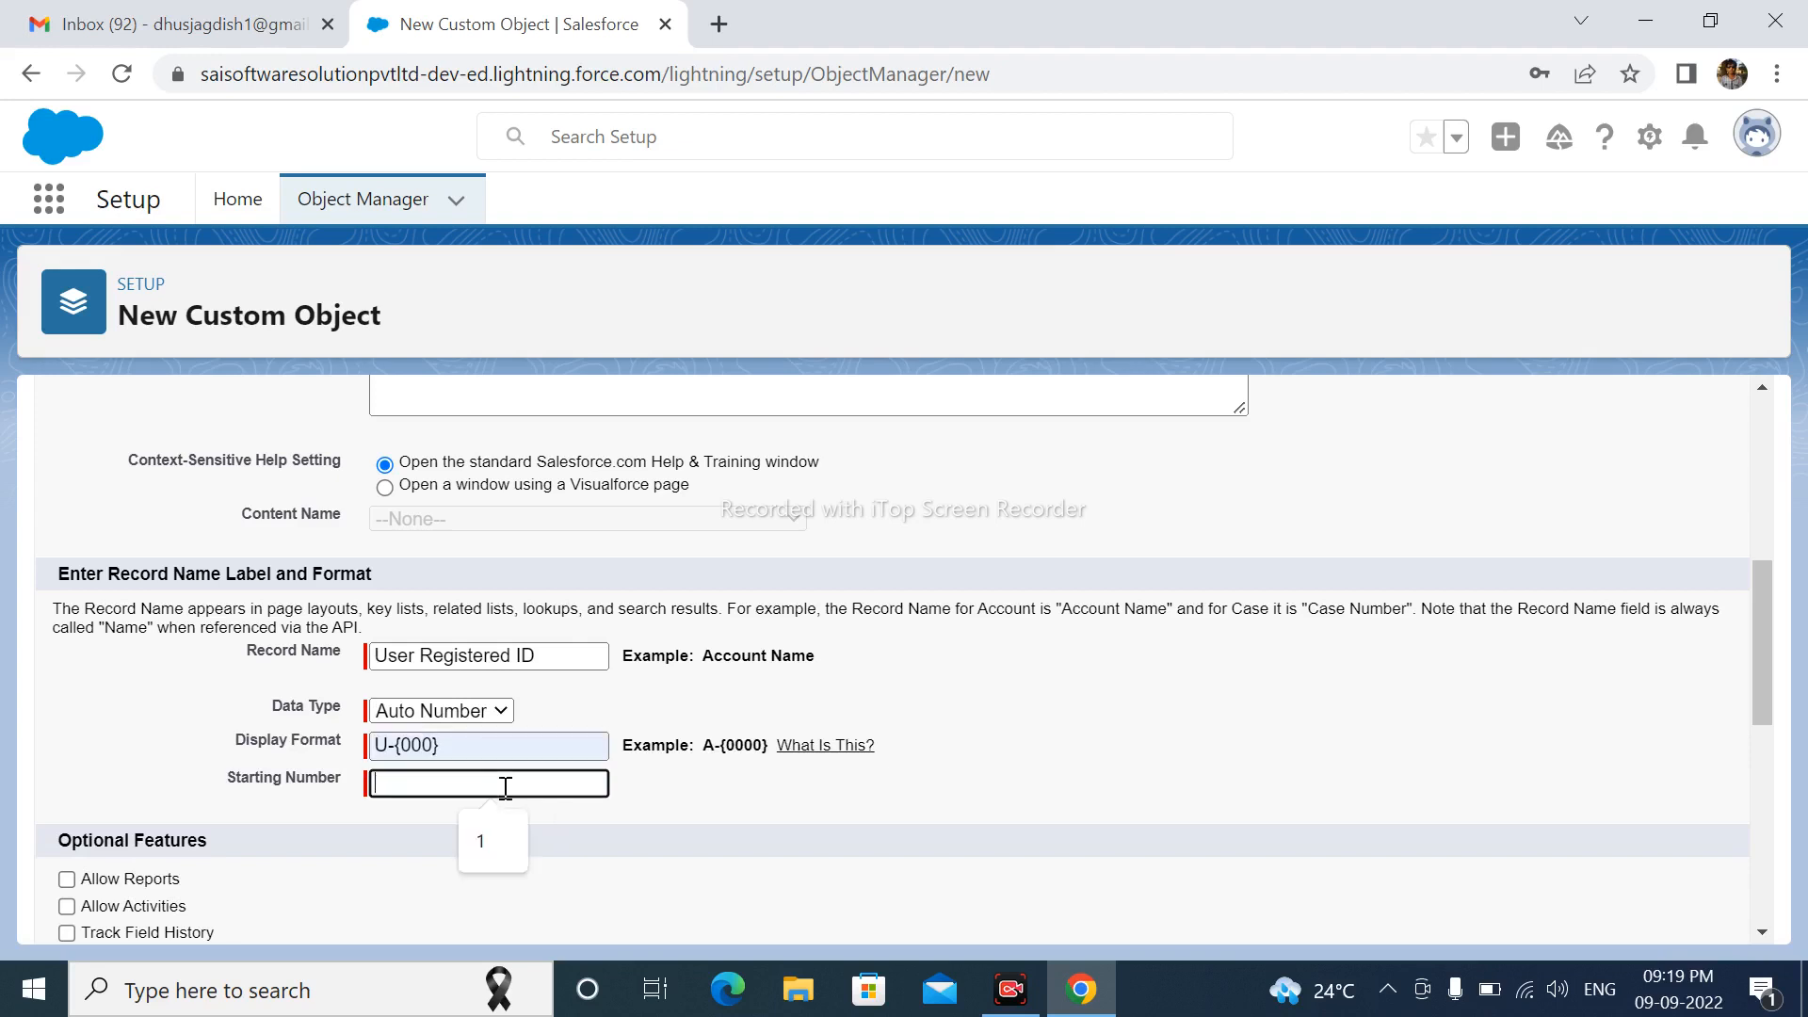
click(499, 852)
- Enable Allow Reports, Allow Activities, Track Field History and Allow in Chatter Groups for the object
scroll(122, 693, down, 2)
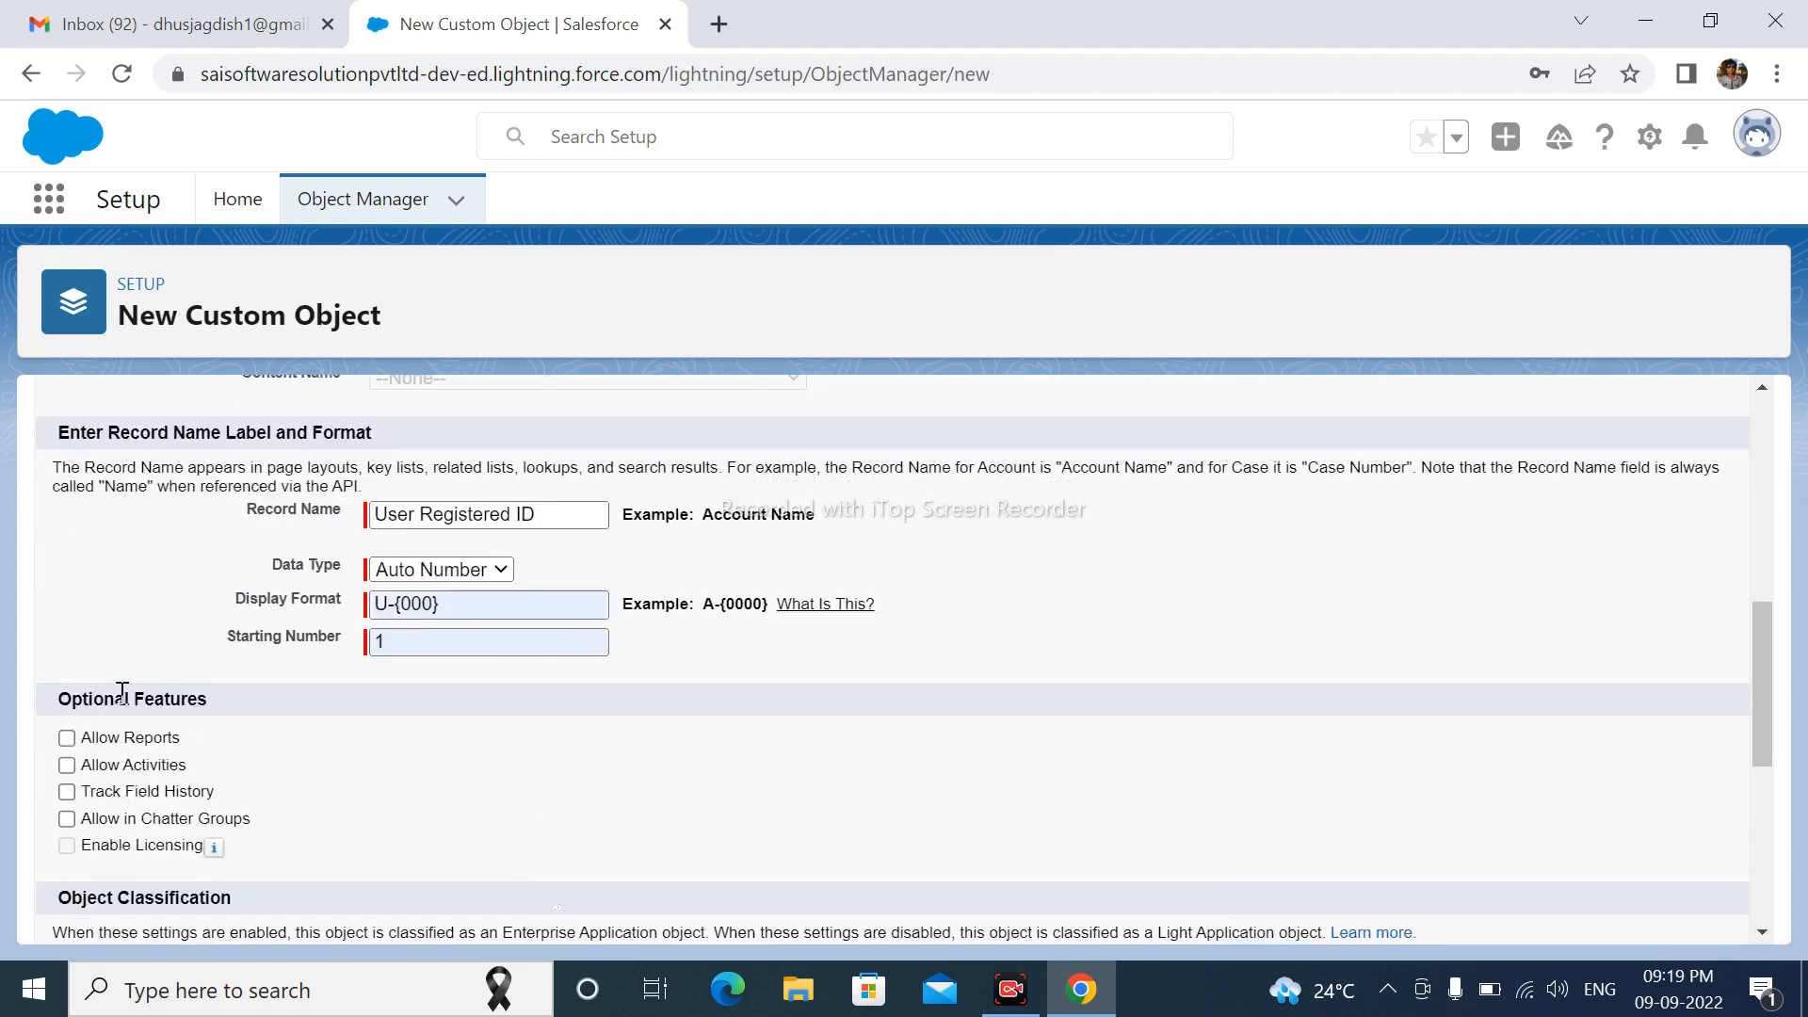
click(67, 737)
click(67, 764)
click(67, 791)
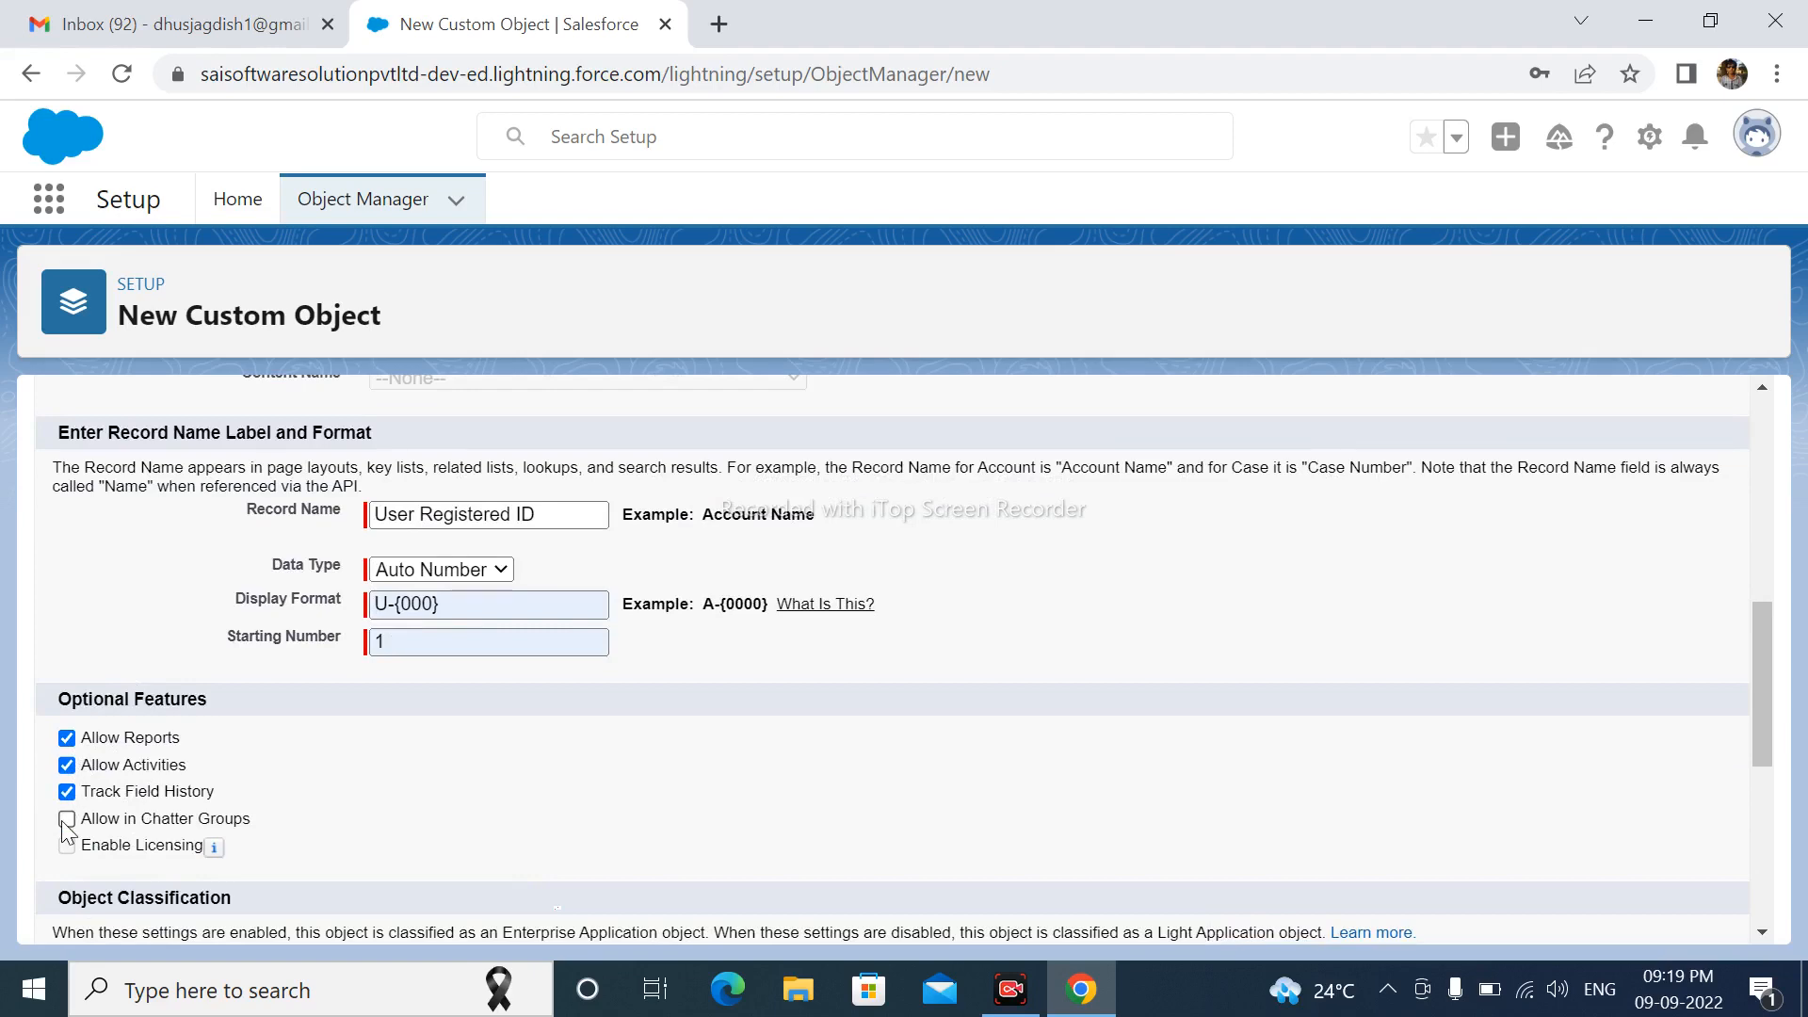
click(67, 818)
- Enable the Notes and Attachments related list and the New Custom Tab Wizard launch, and save the custom object
scroll(120, 825, down, 5)
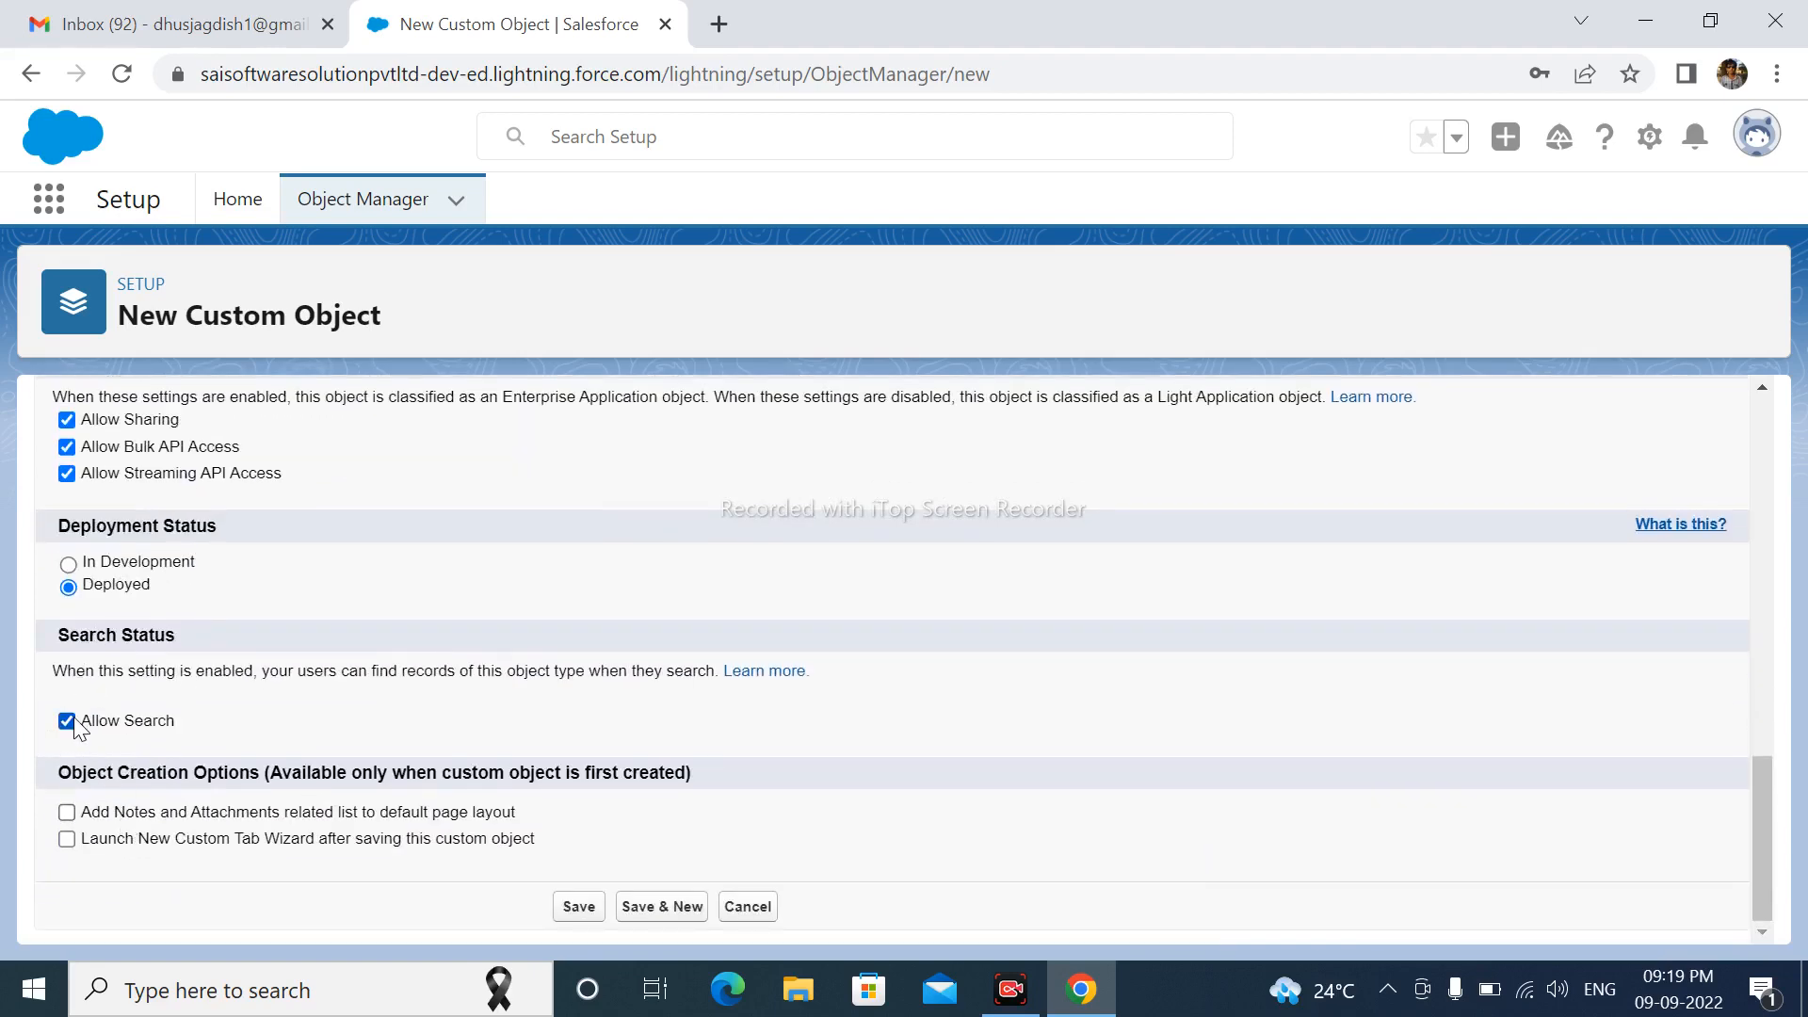
click(67, 812)
click(67, 838)
click(581, 909)
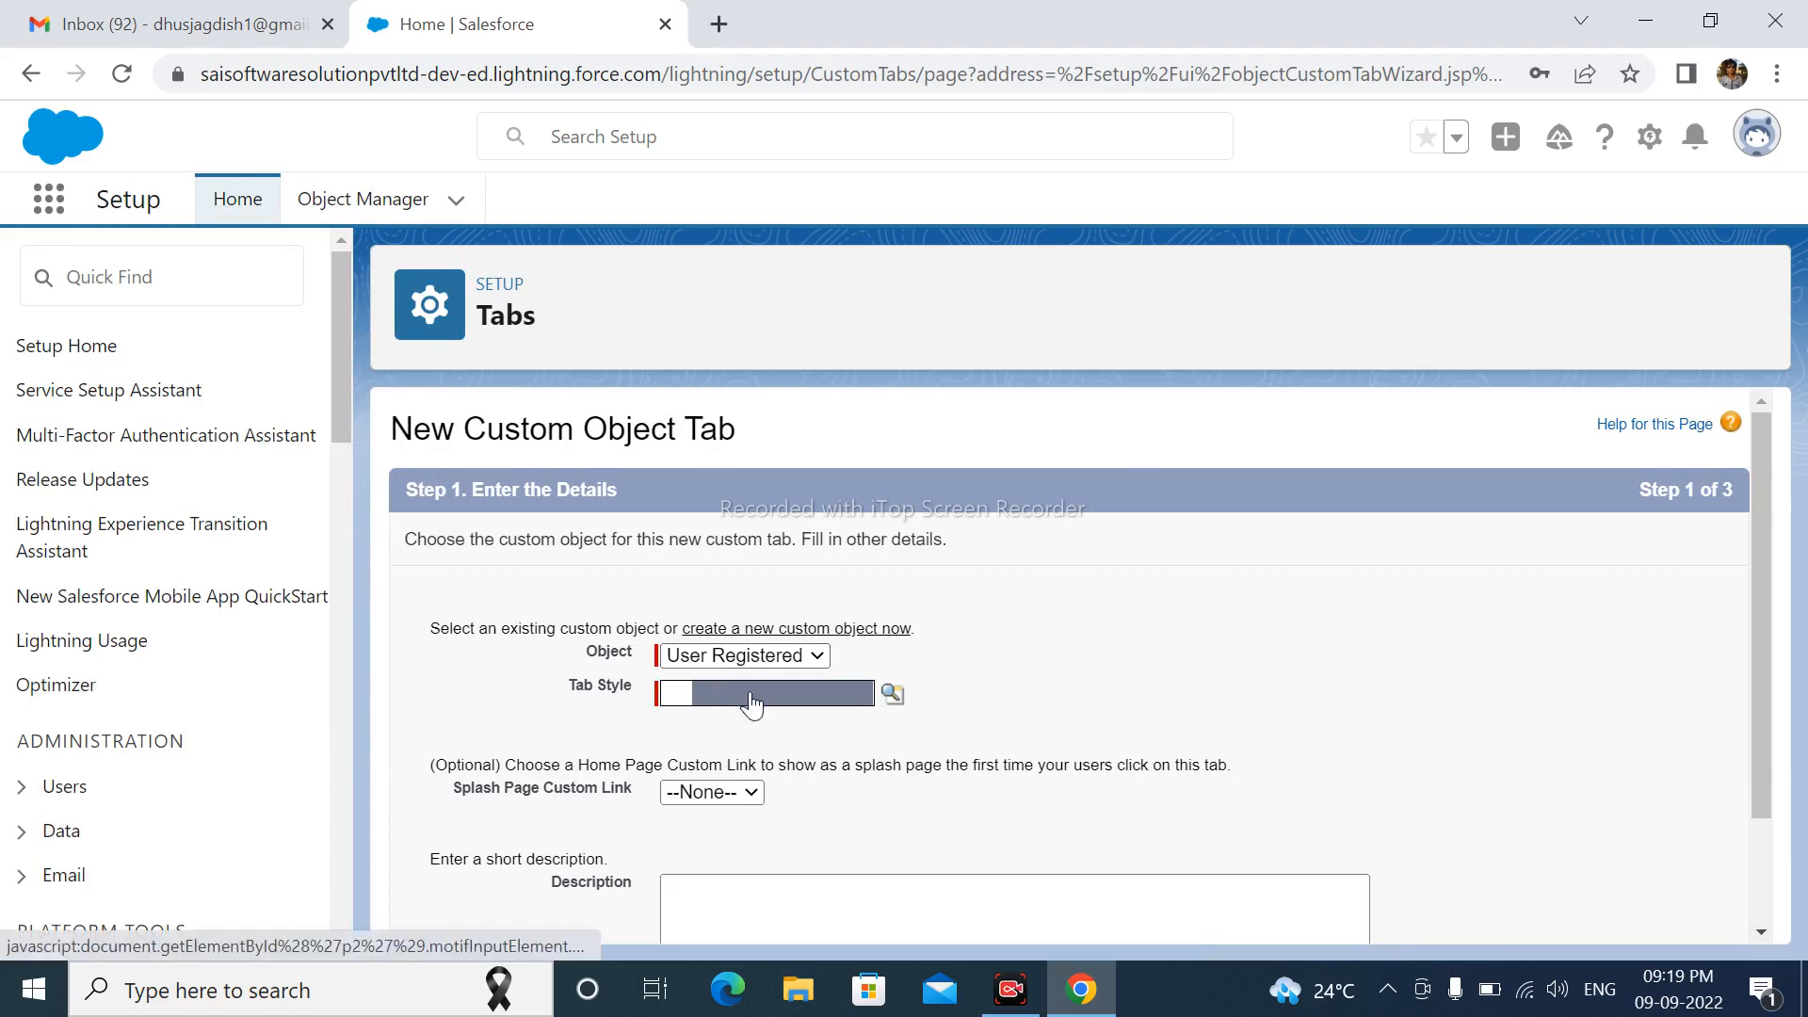
- Choose the Desk tab style for the User Registered tab and proceed to the profile settings
click(676, 695)
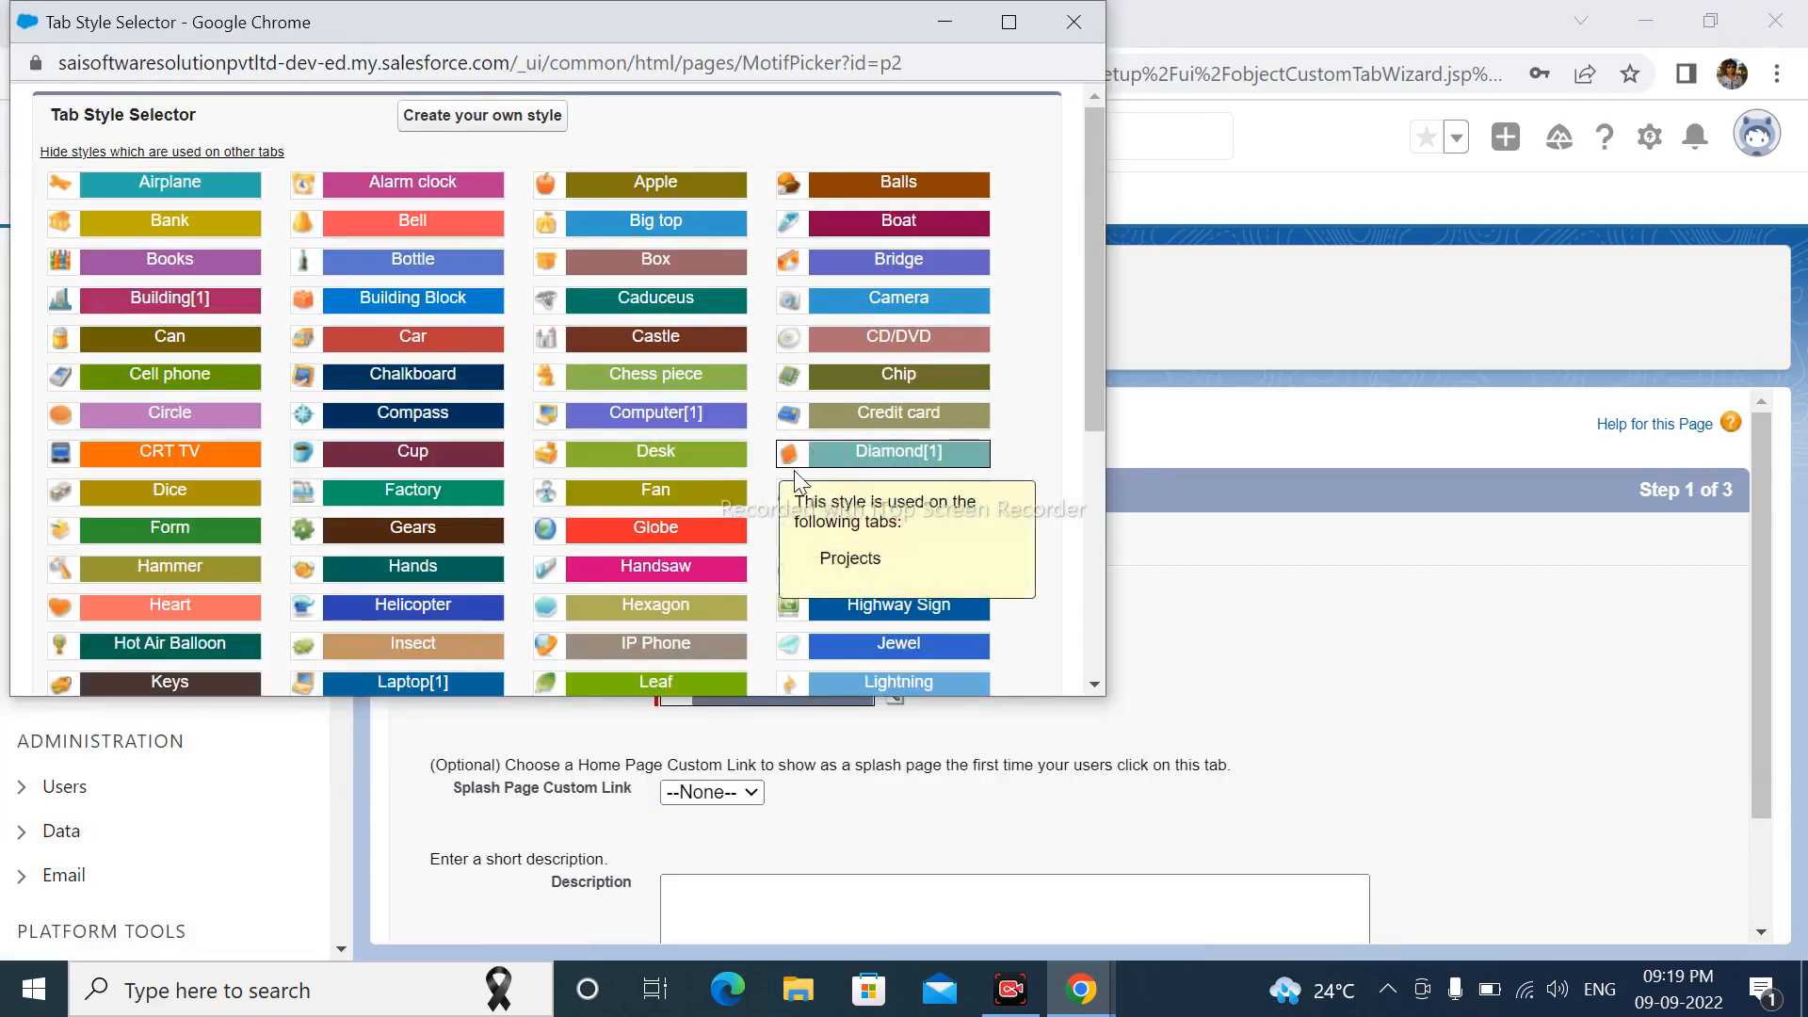
click(664, 454)
scroll(678, 586, down, 2)
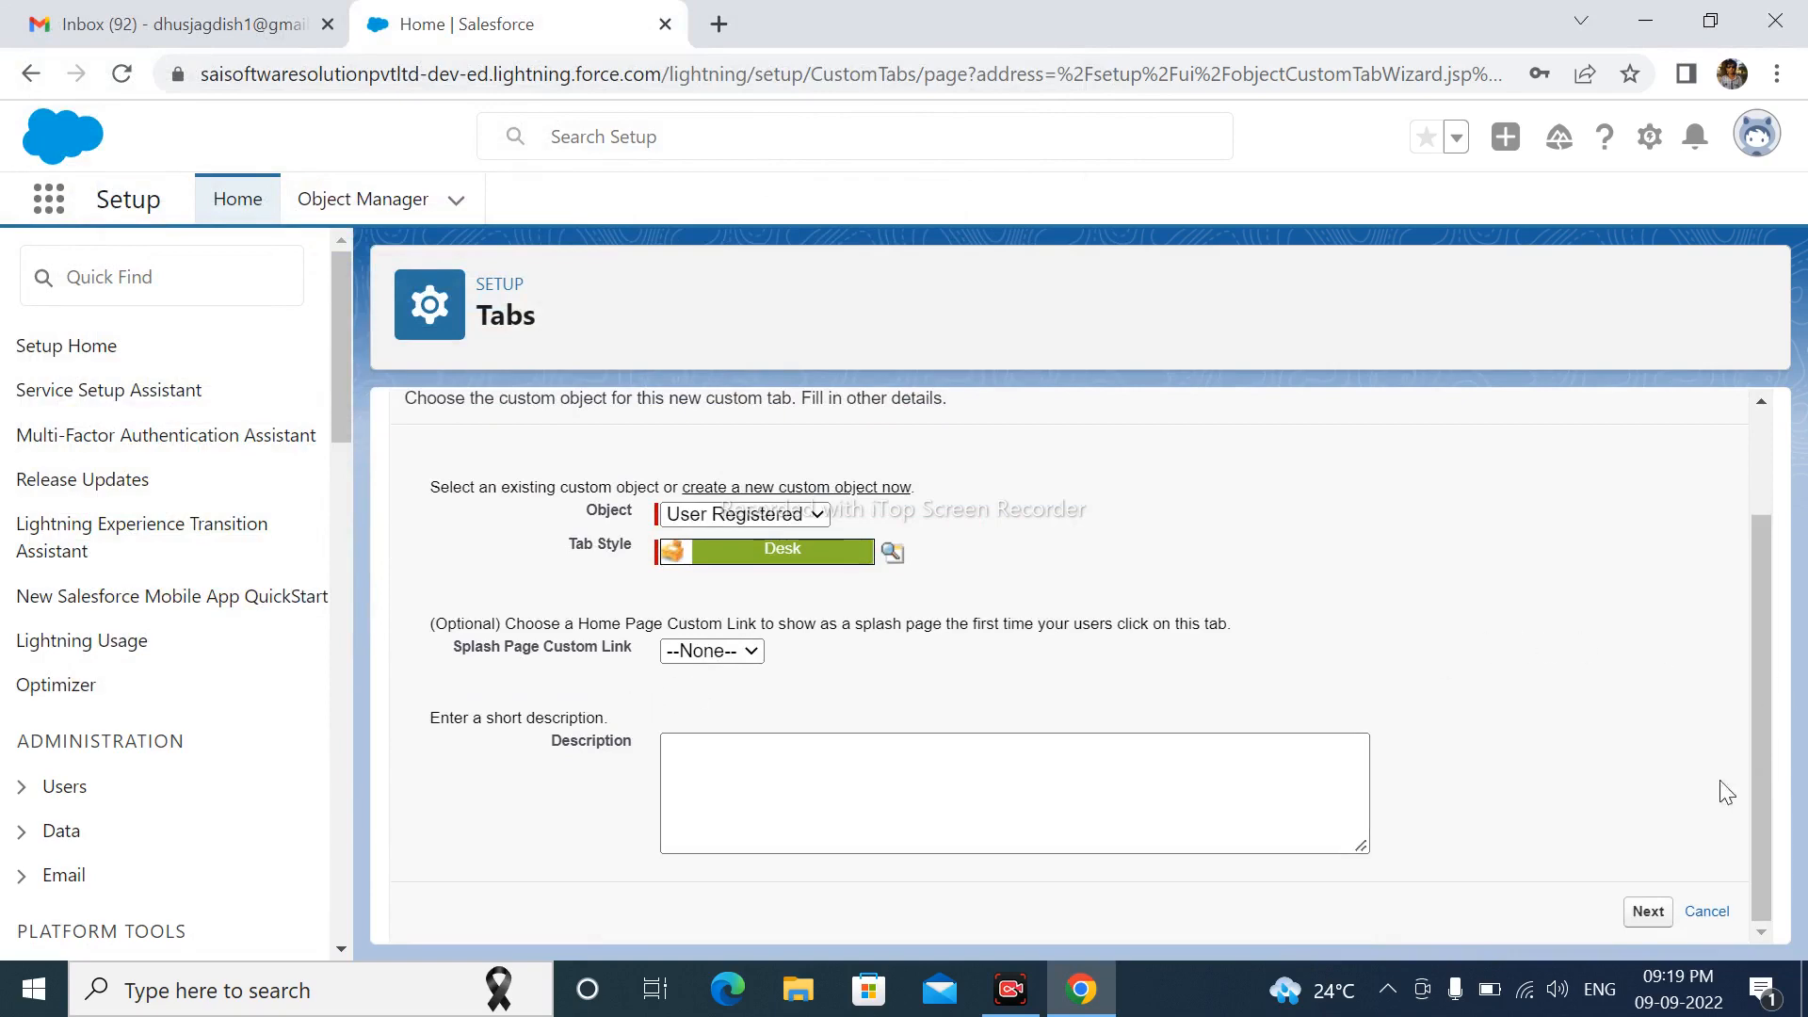
click(1649, 911)
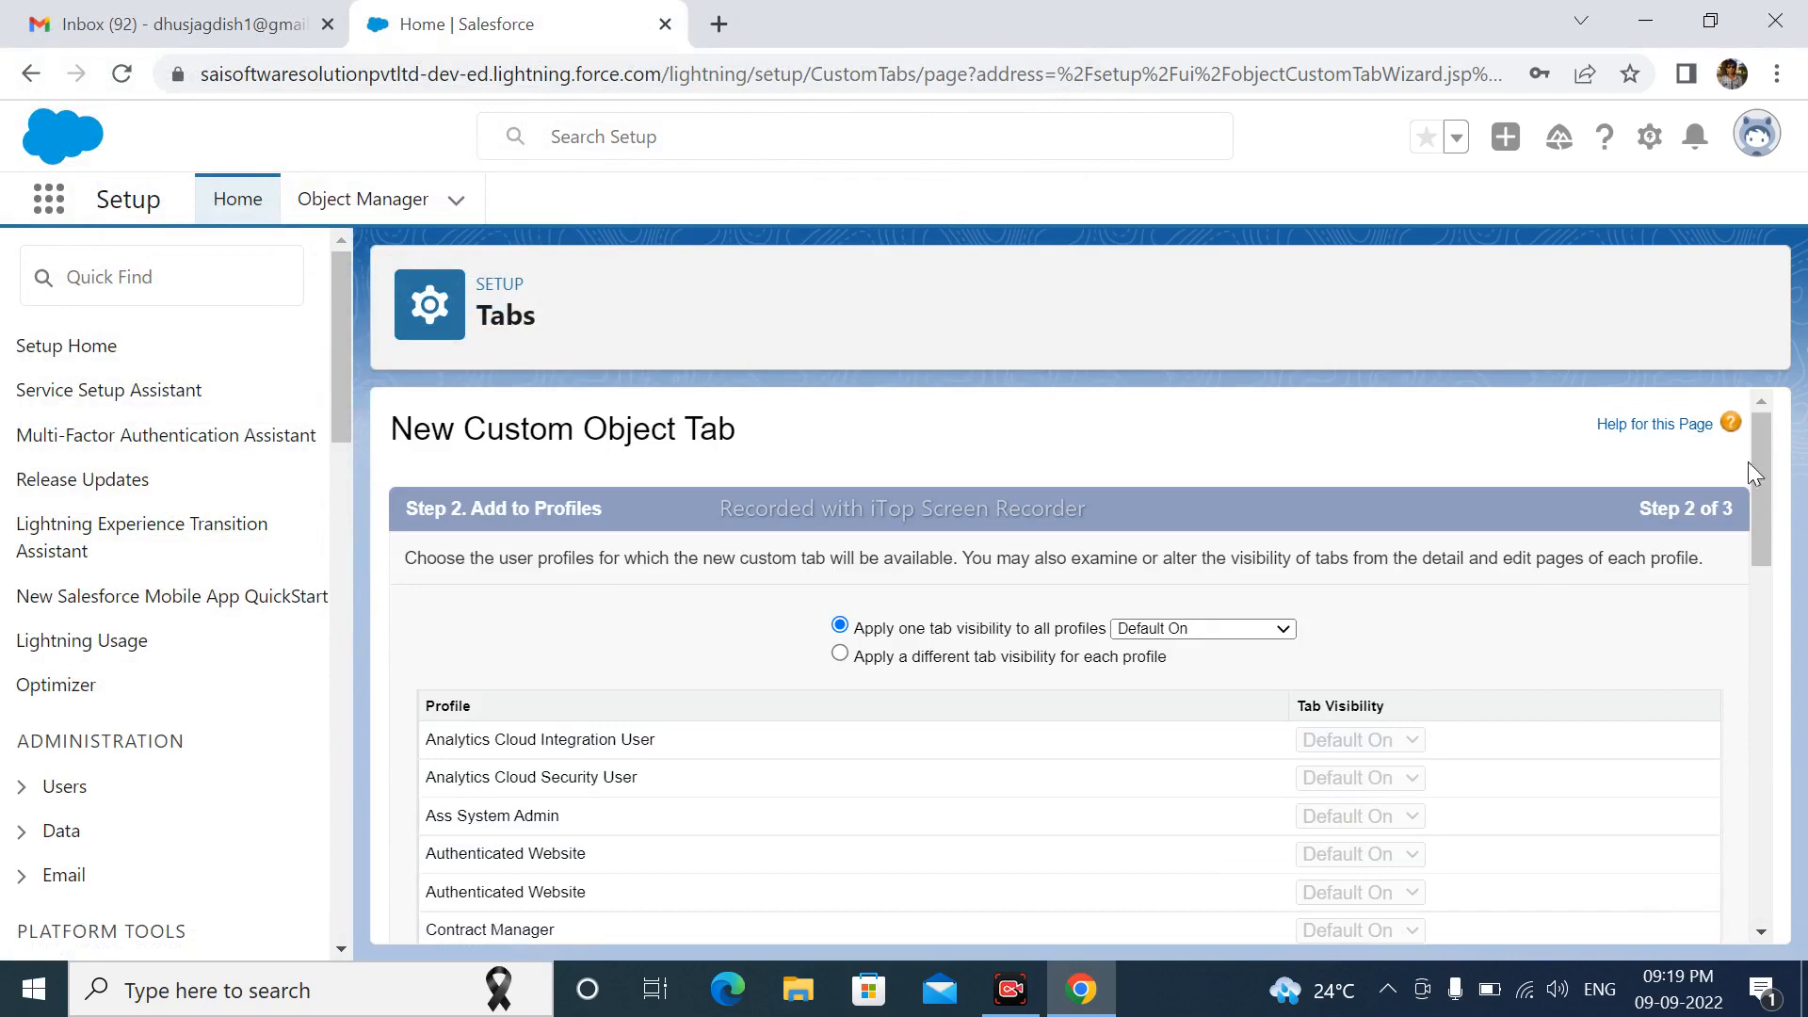
- Accept the default profile visibility and custom app selections, and save the new object tab
drag(1763, 465, 1763, 848)
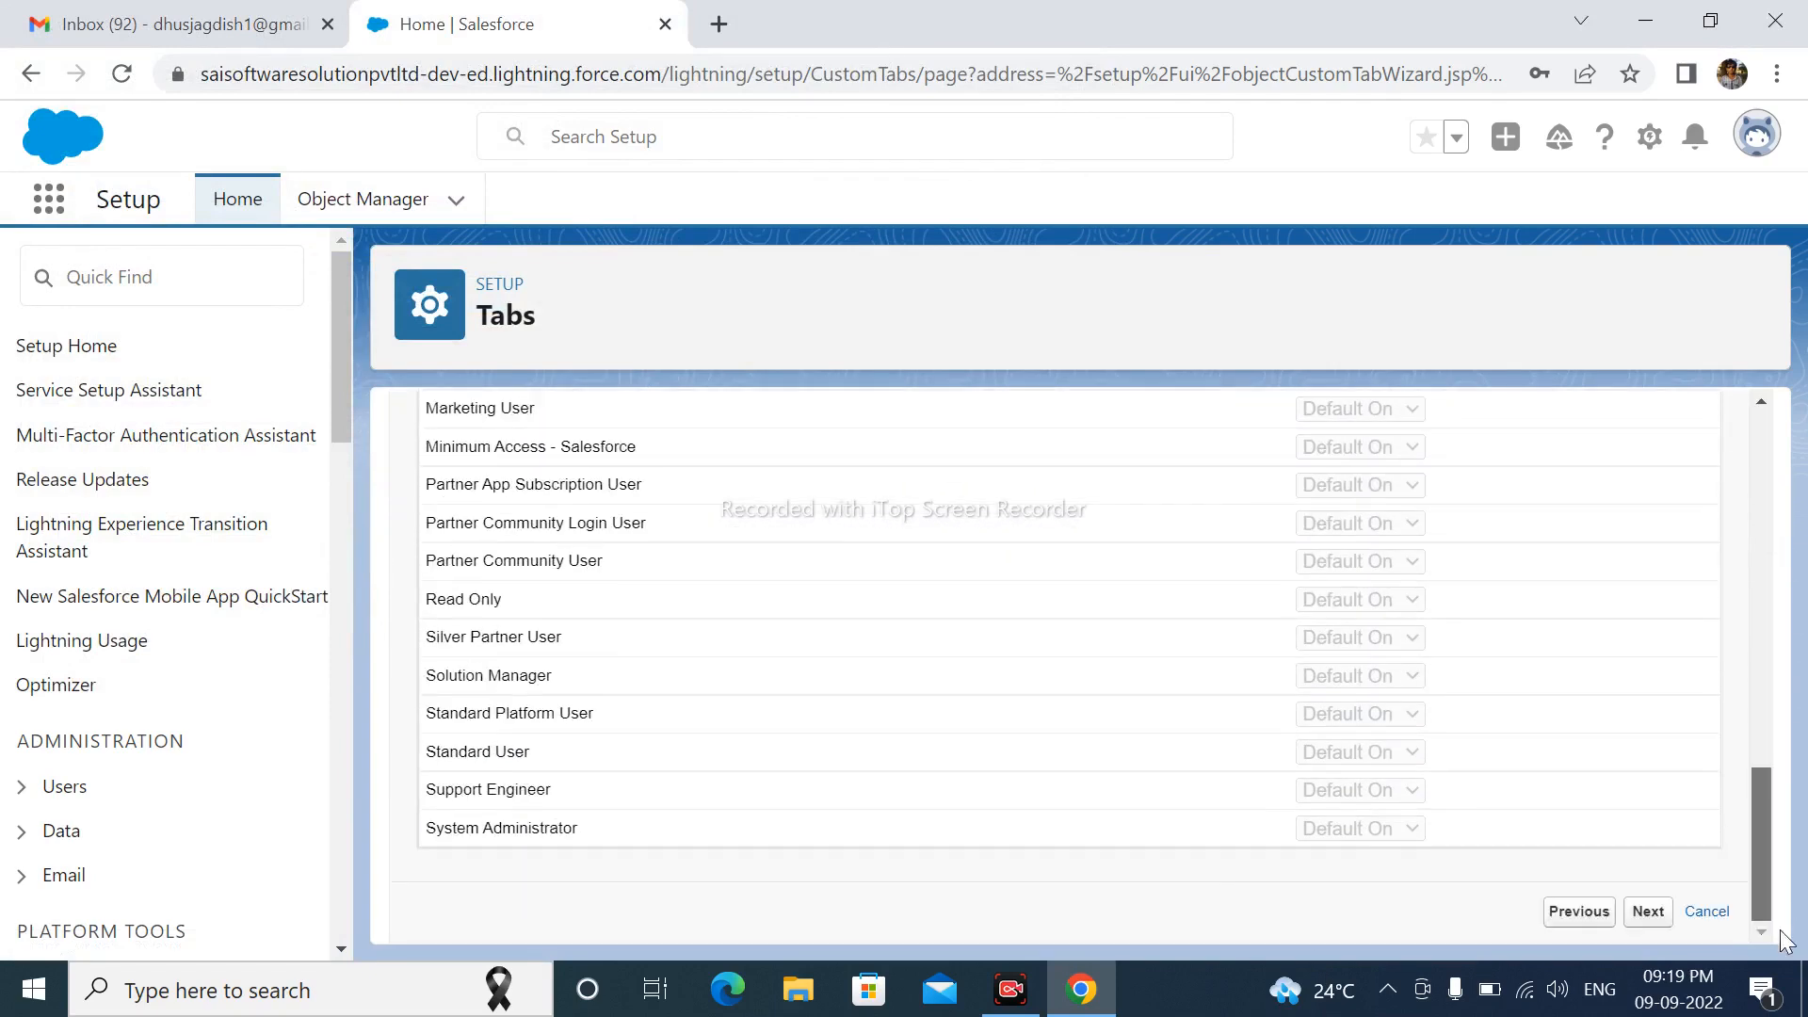
click(1647, 912)
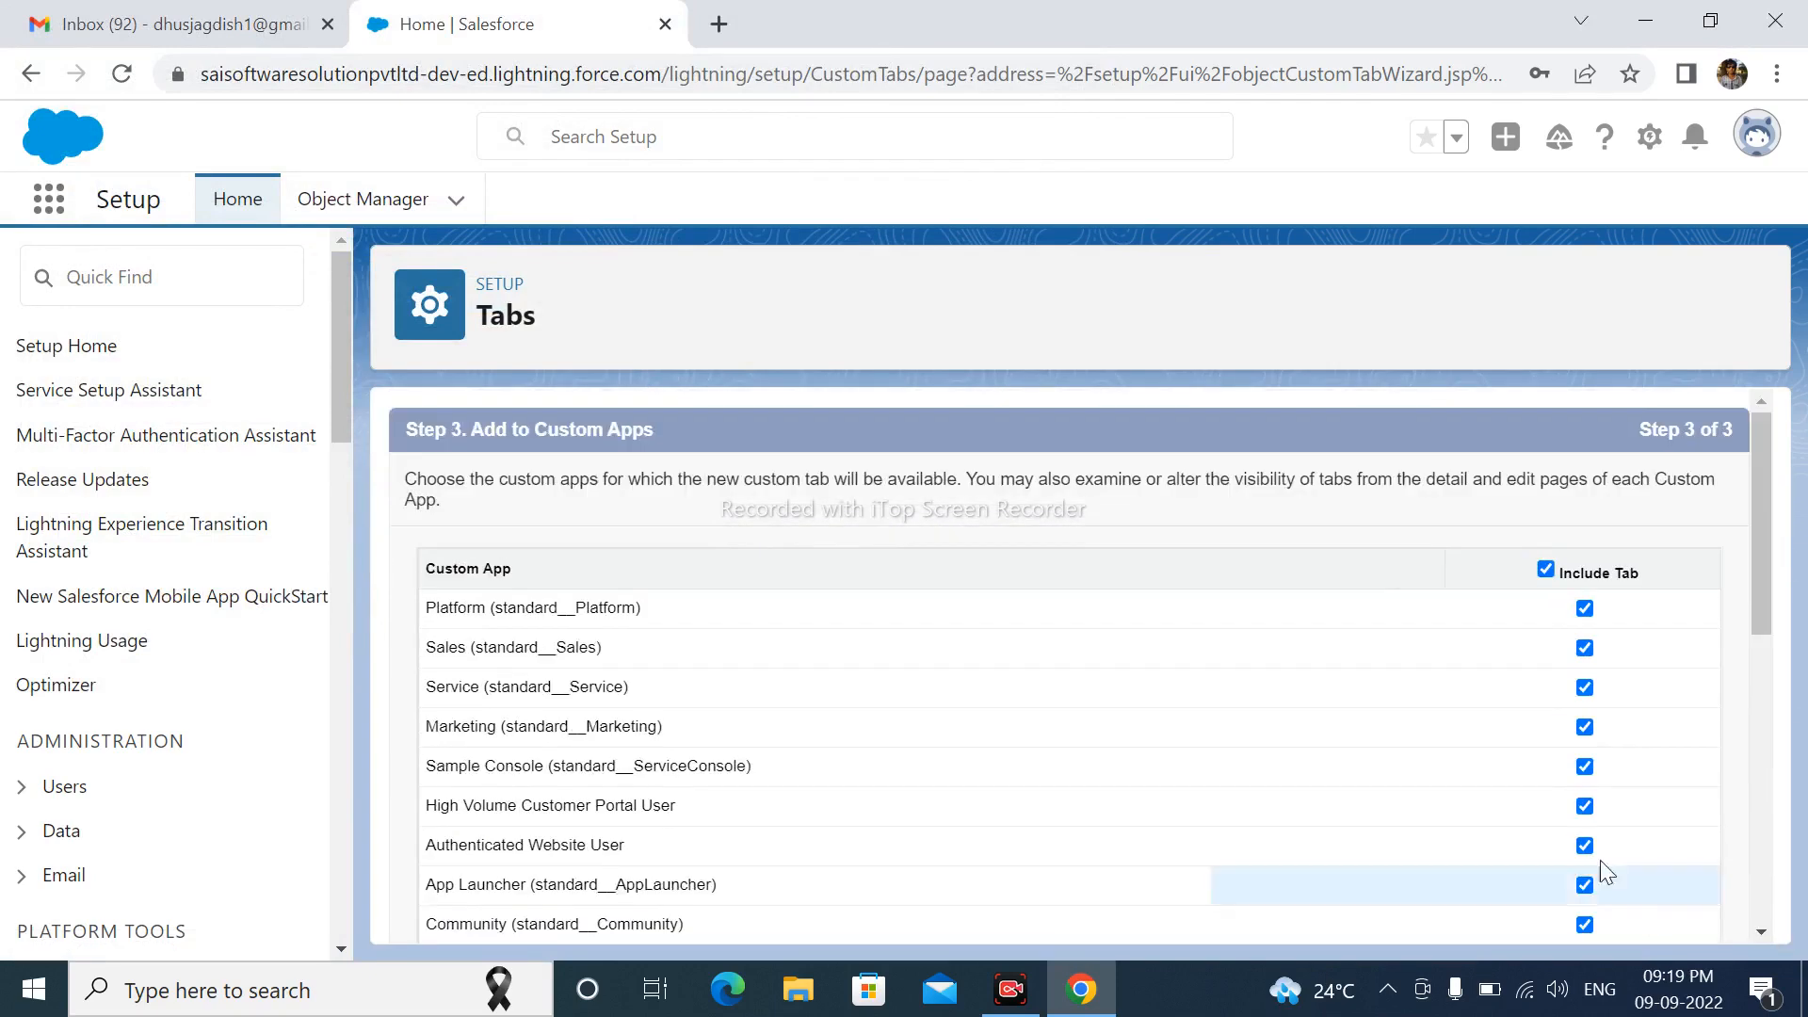
scroll(1495, 687, down, 10)
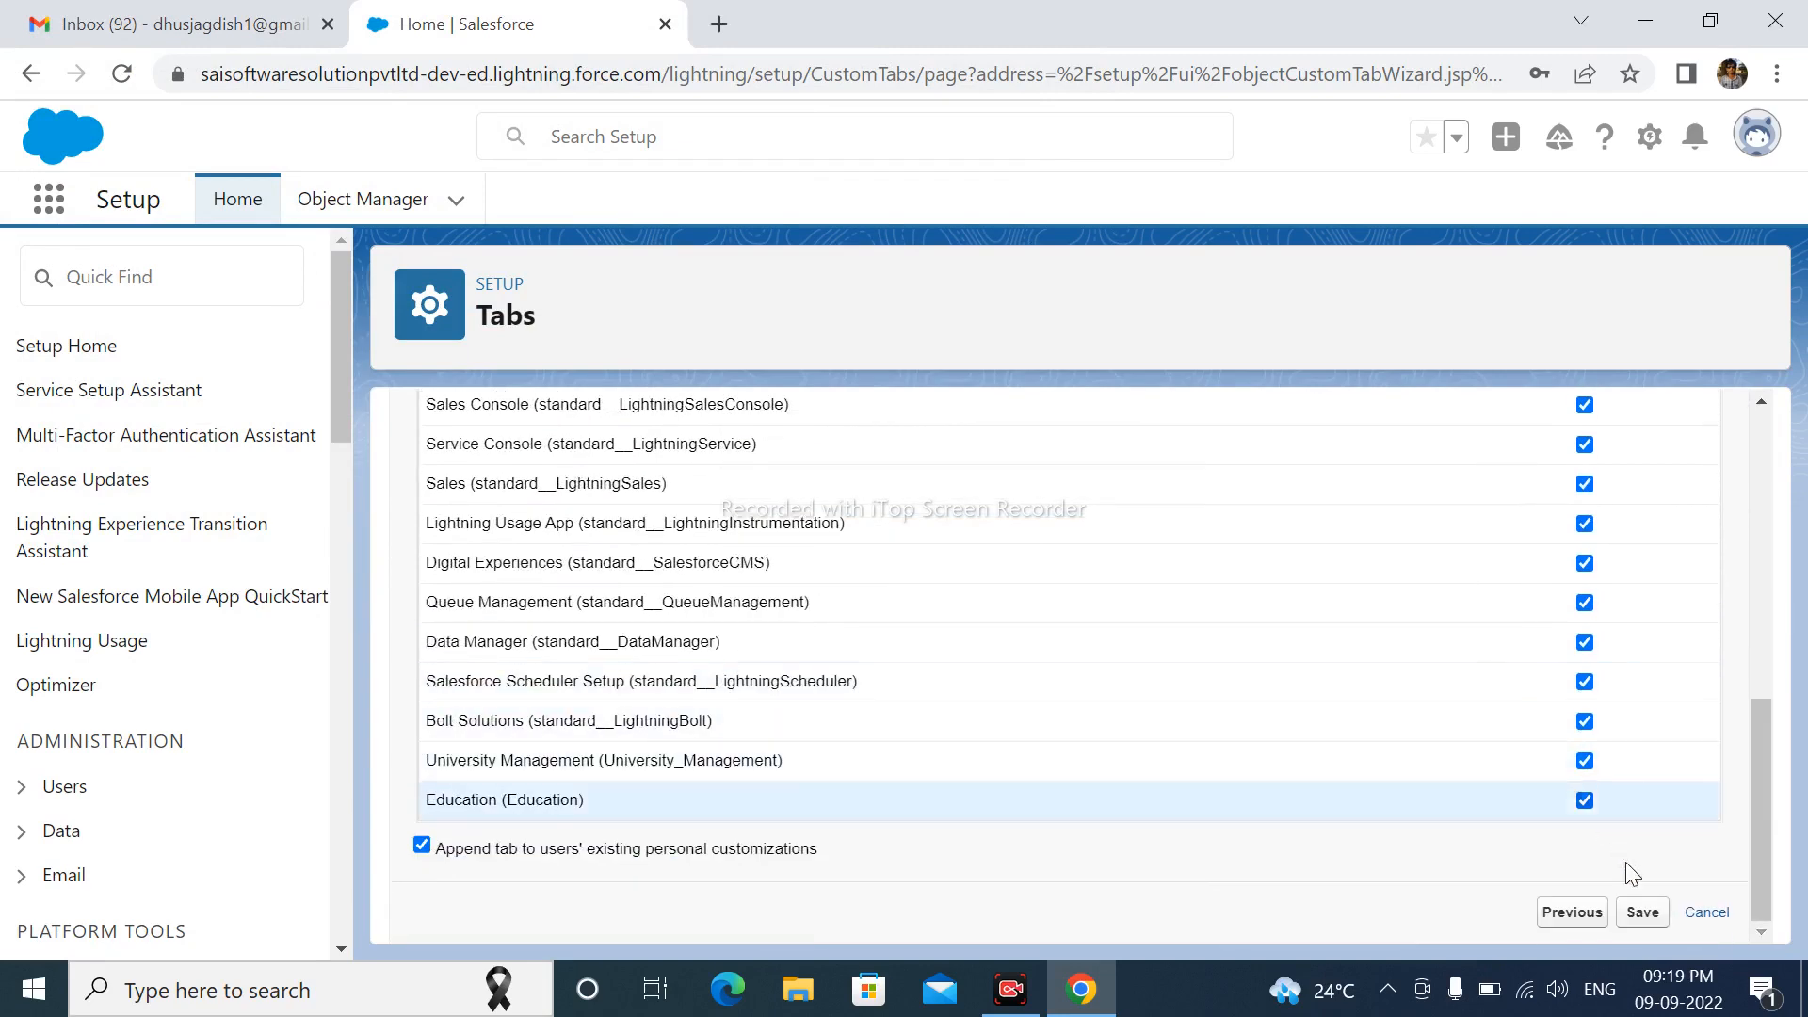
click(1644, 914)
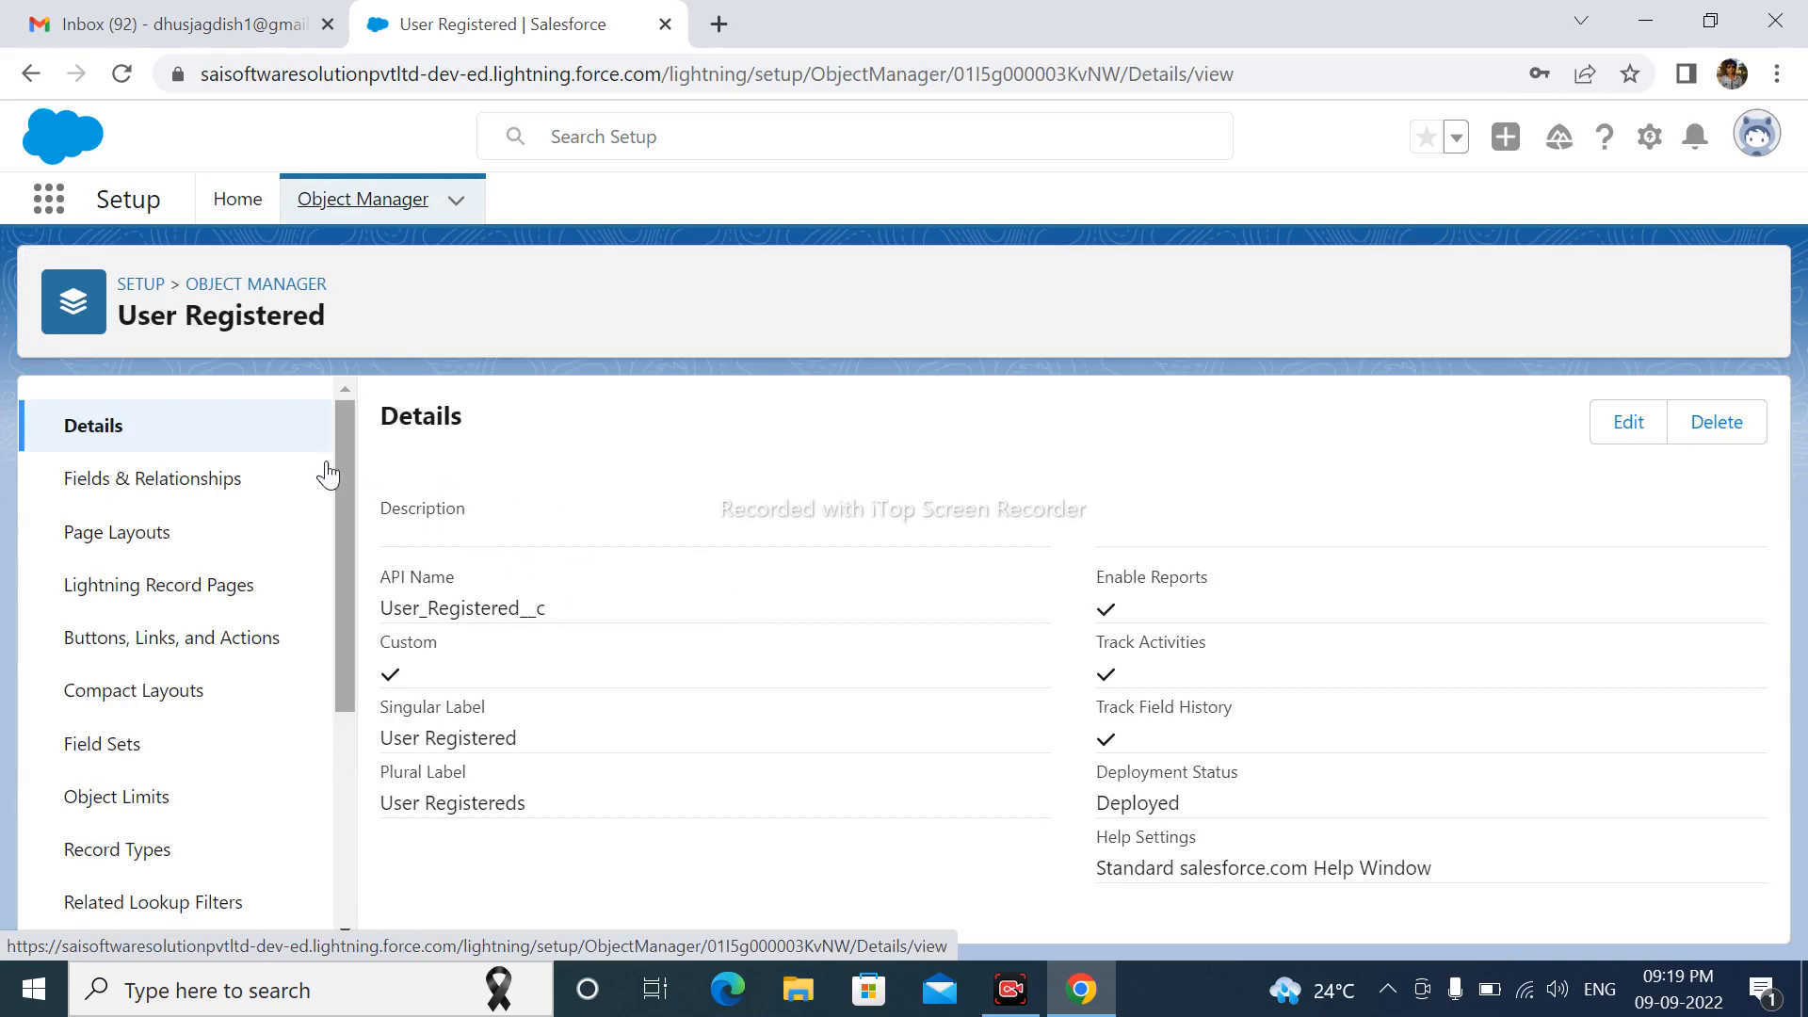
- Start a new custom field on the User Registered object with the Text data type and proceed to its details
click(211, 478)
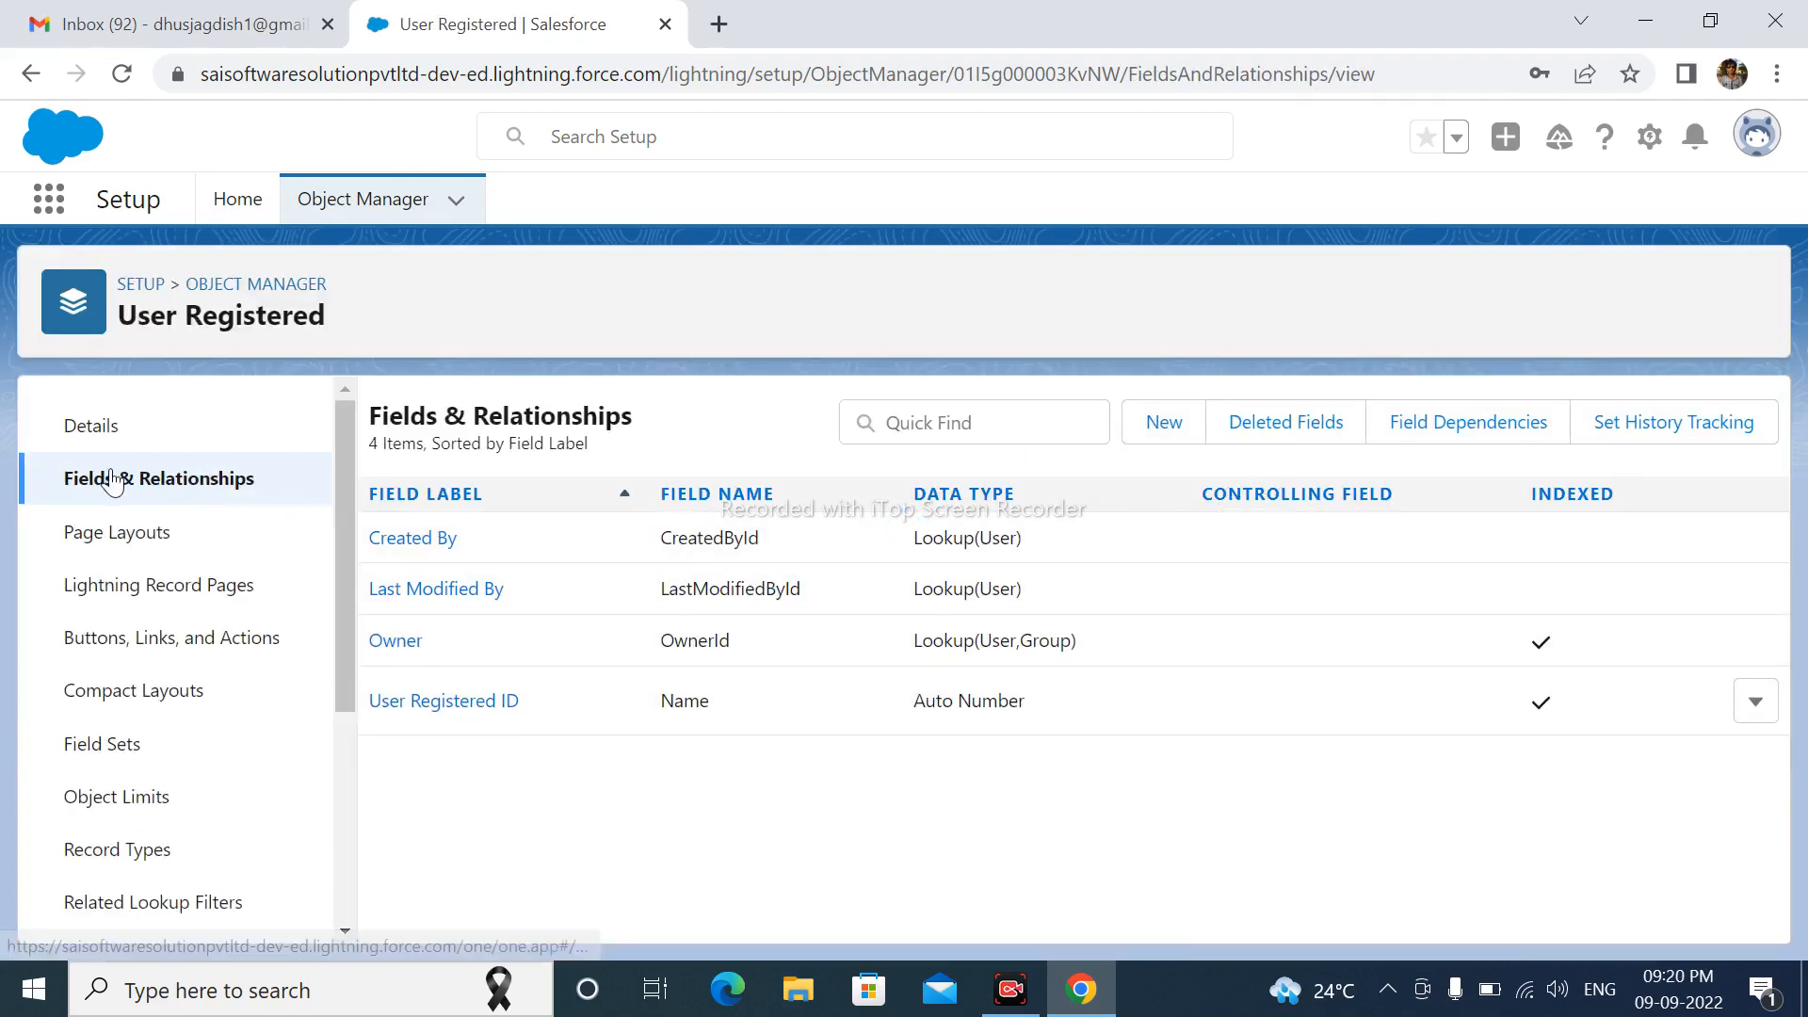
click(1164, 423)
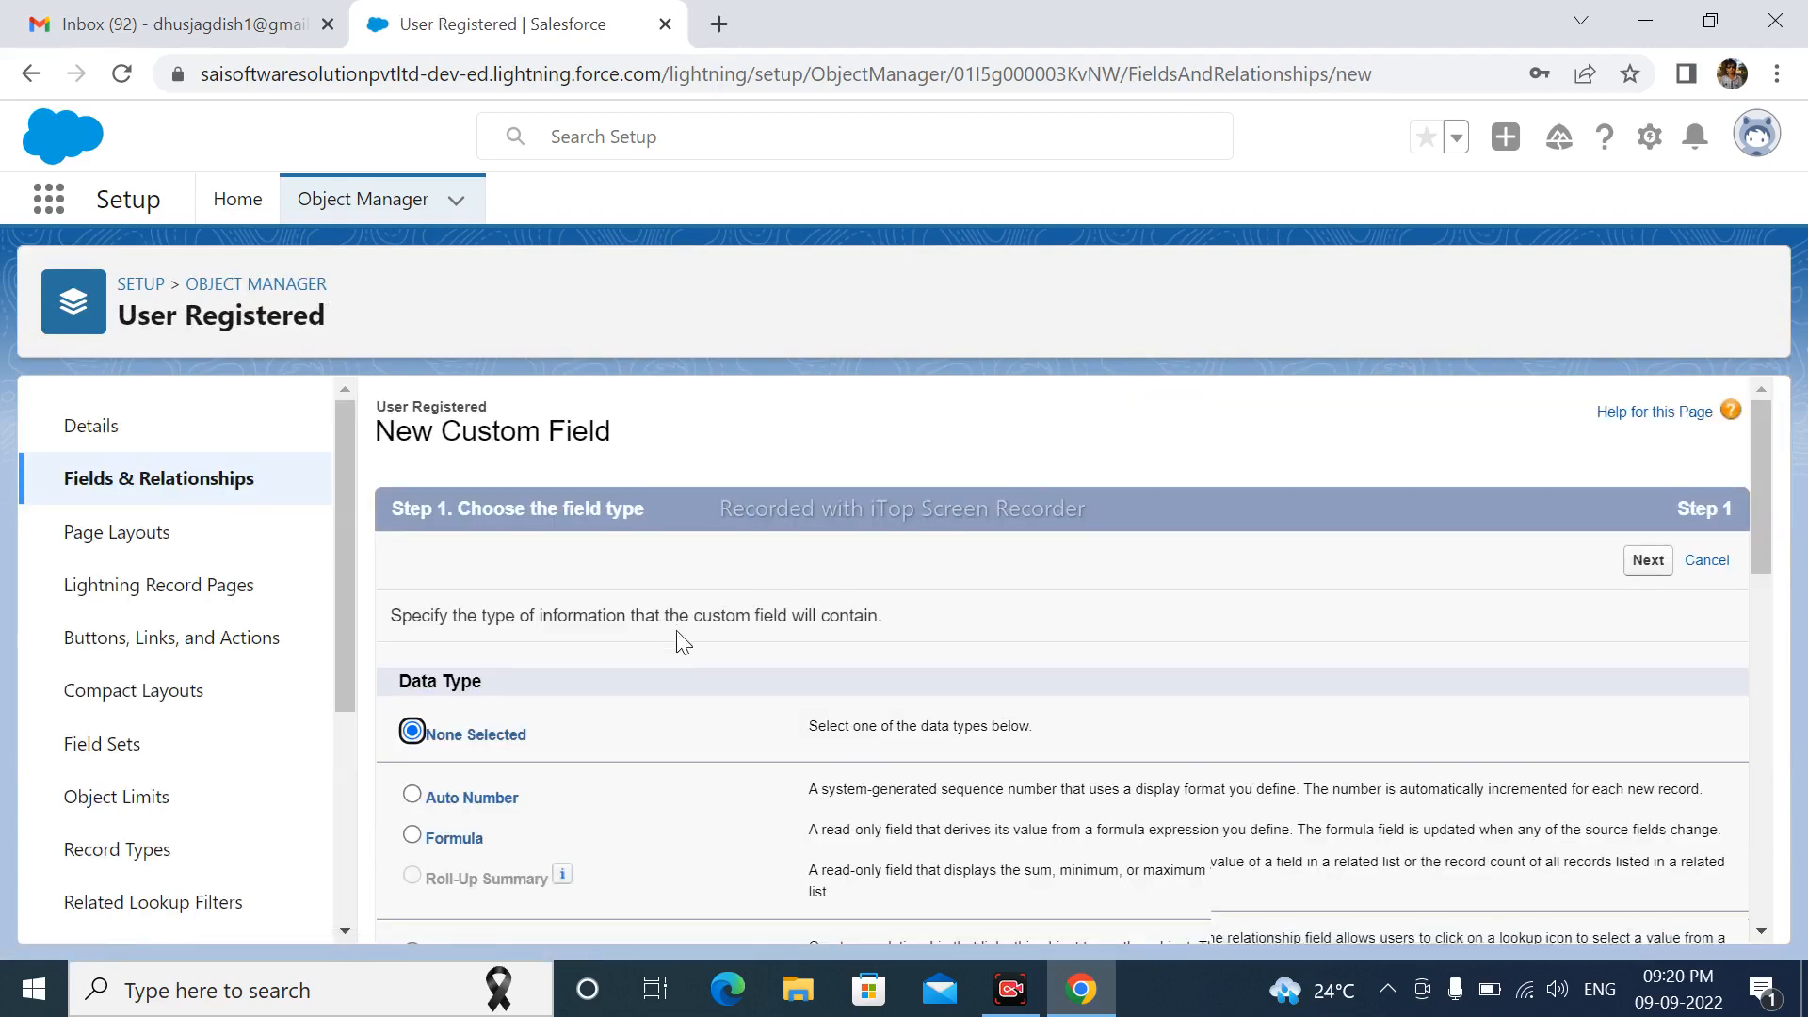
scroll(676, 629, down, 3)
scroll(664, 664, down, 6)
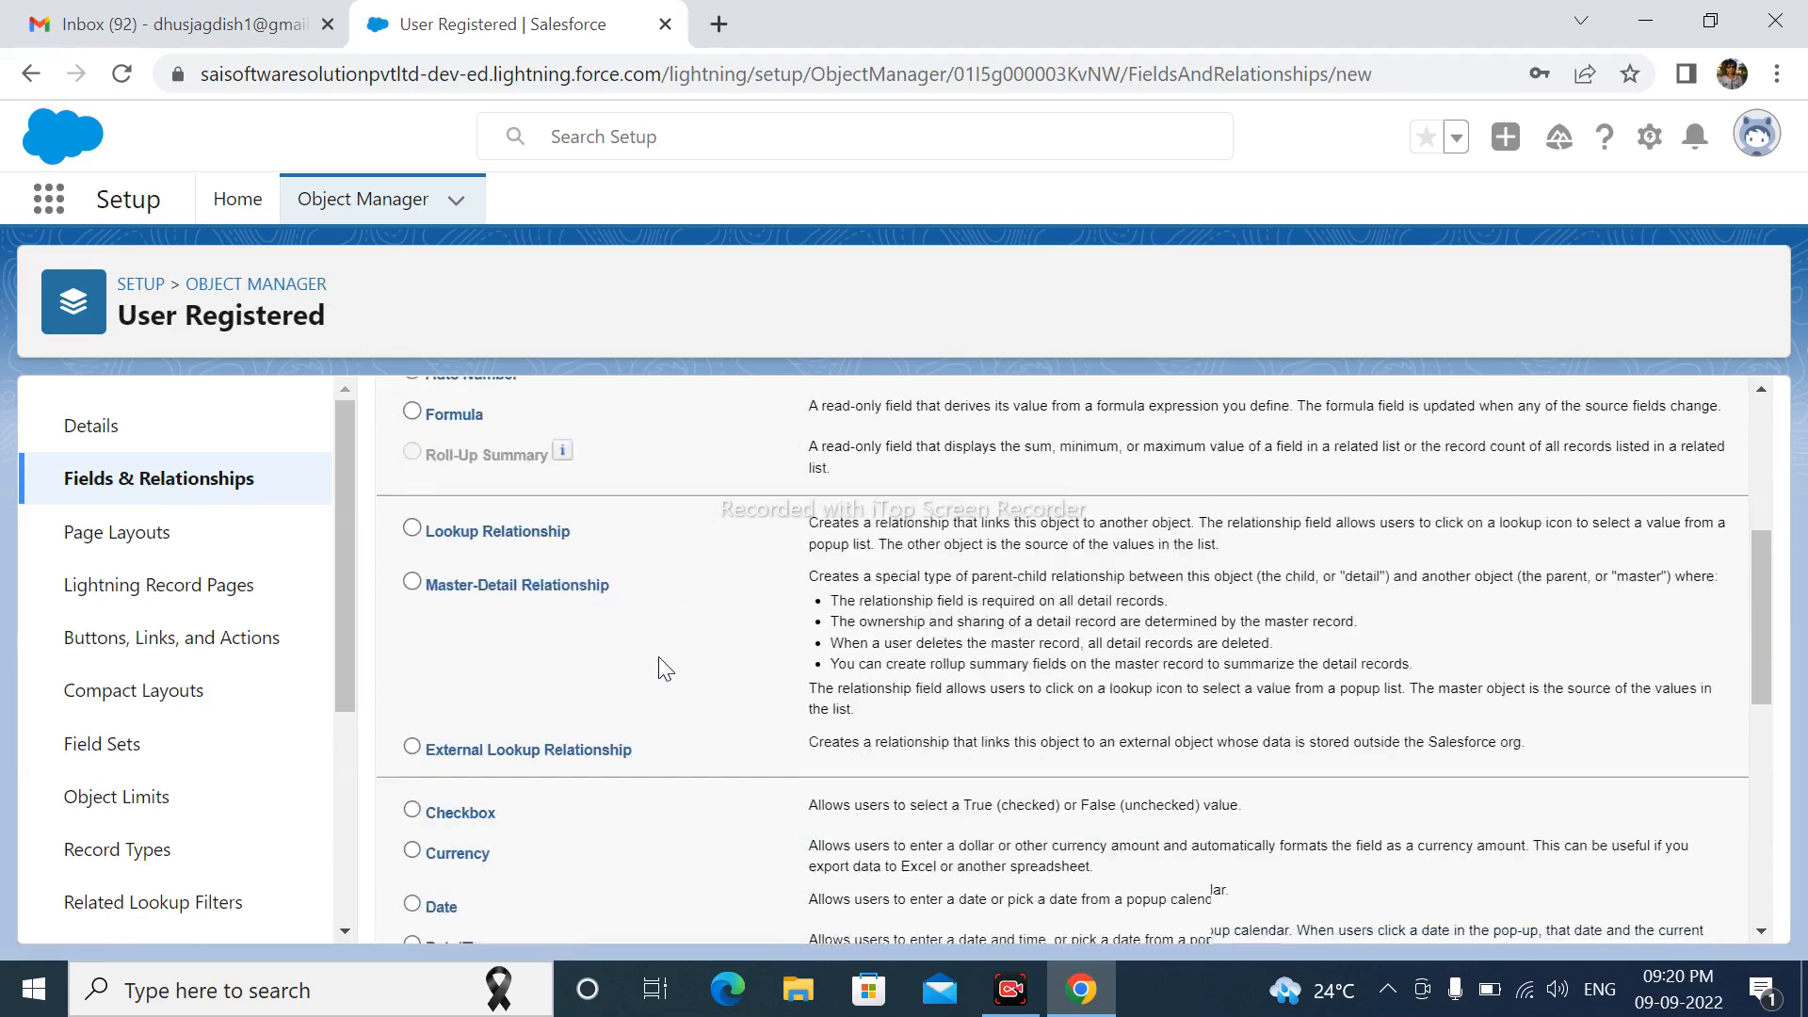
scroll(613, 706, down, 2)
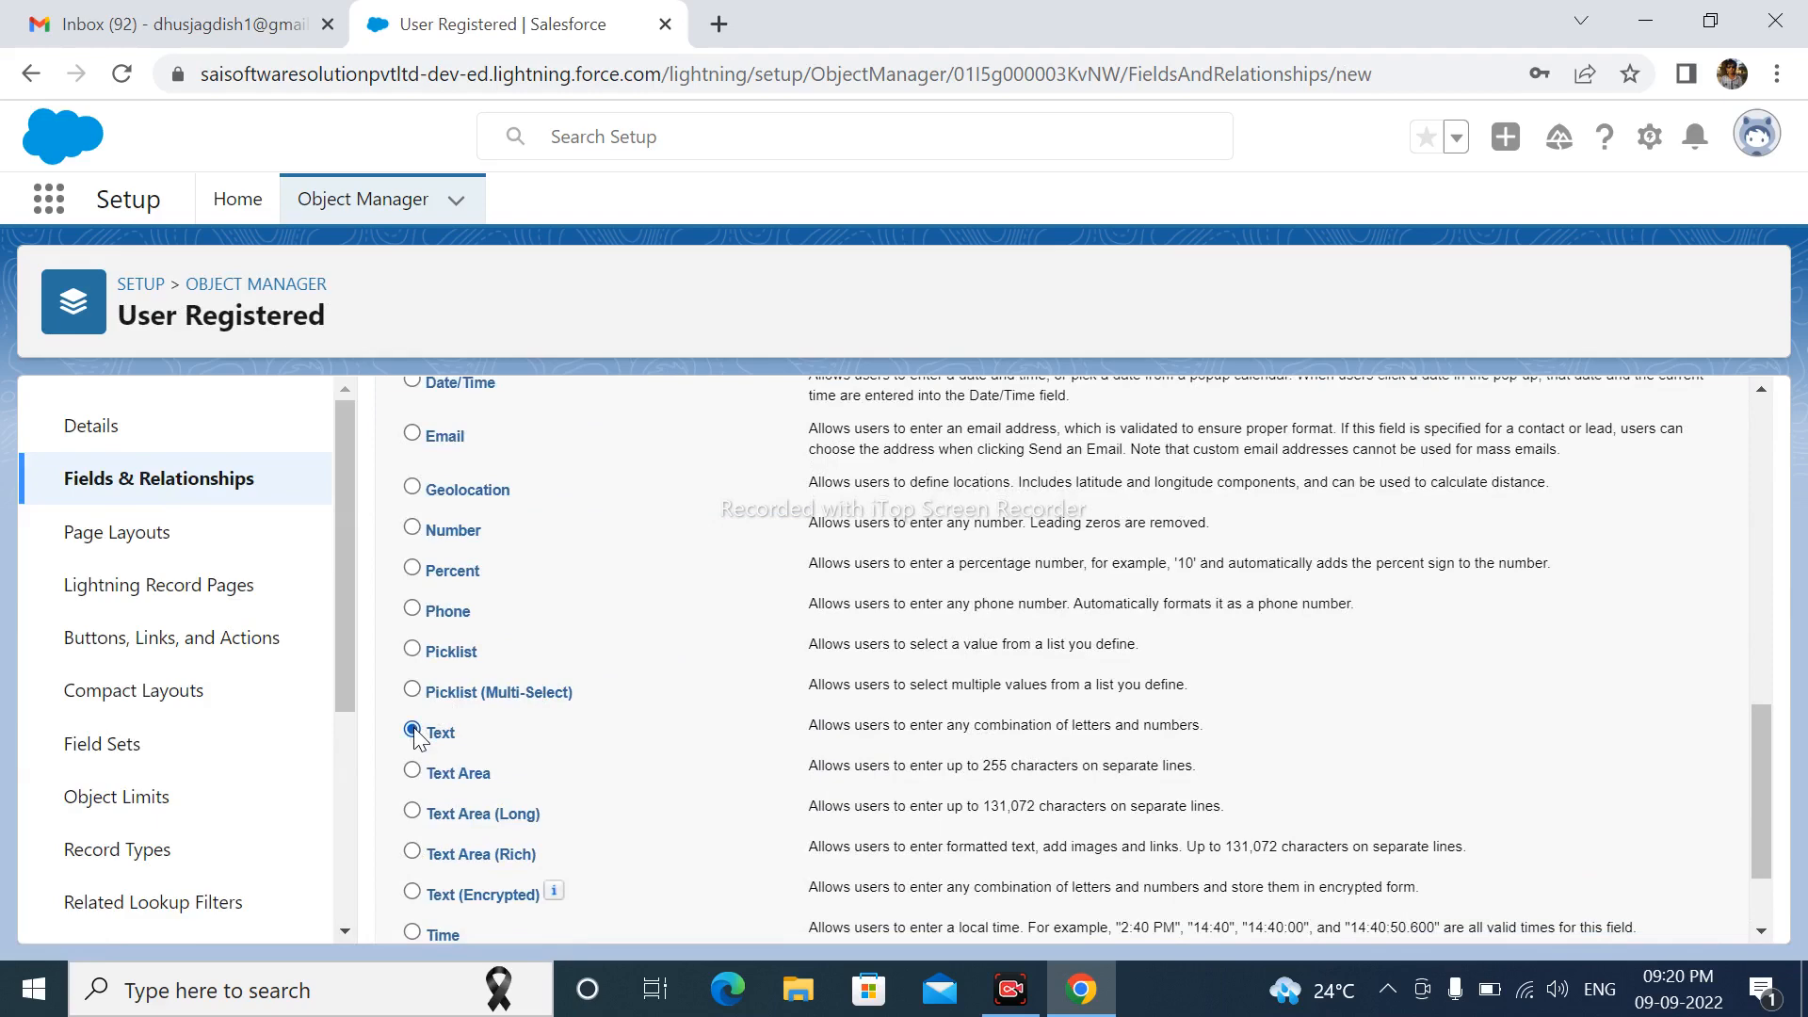
scroll(800, 716, up, 10)
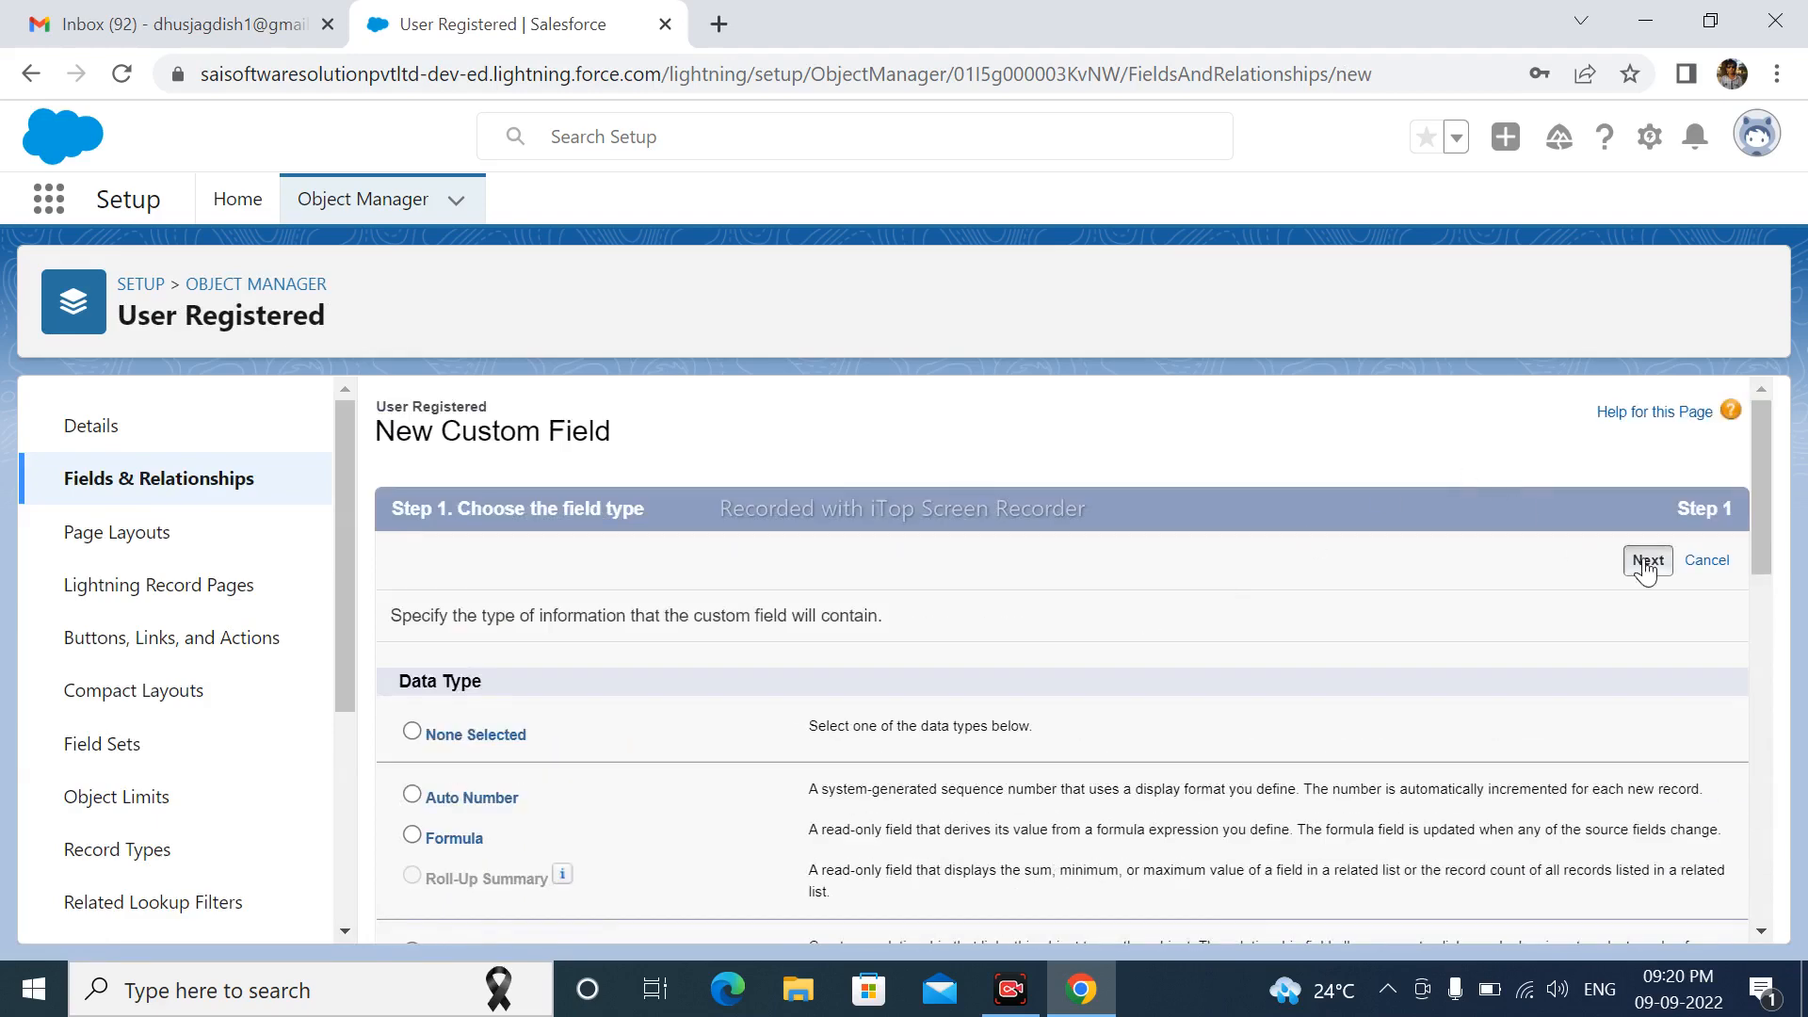
click(1646, 562)
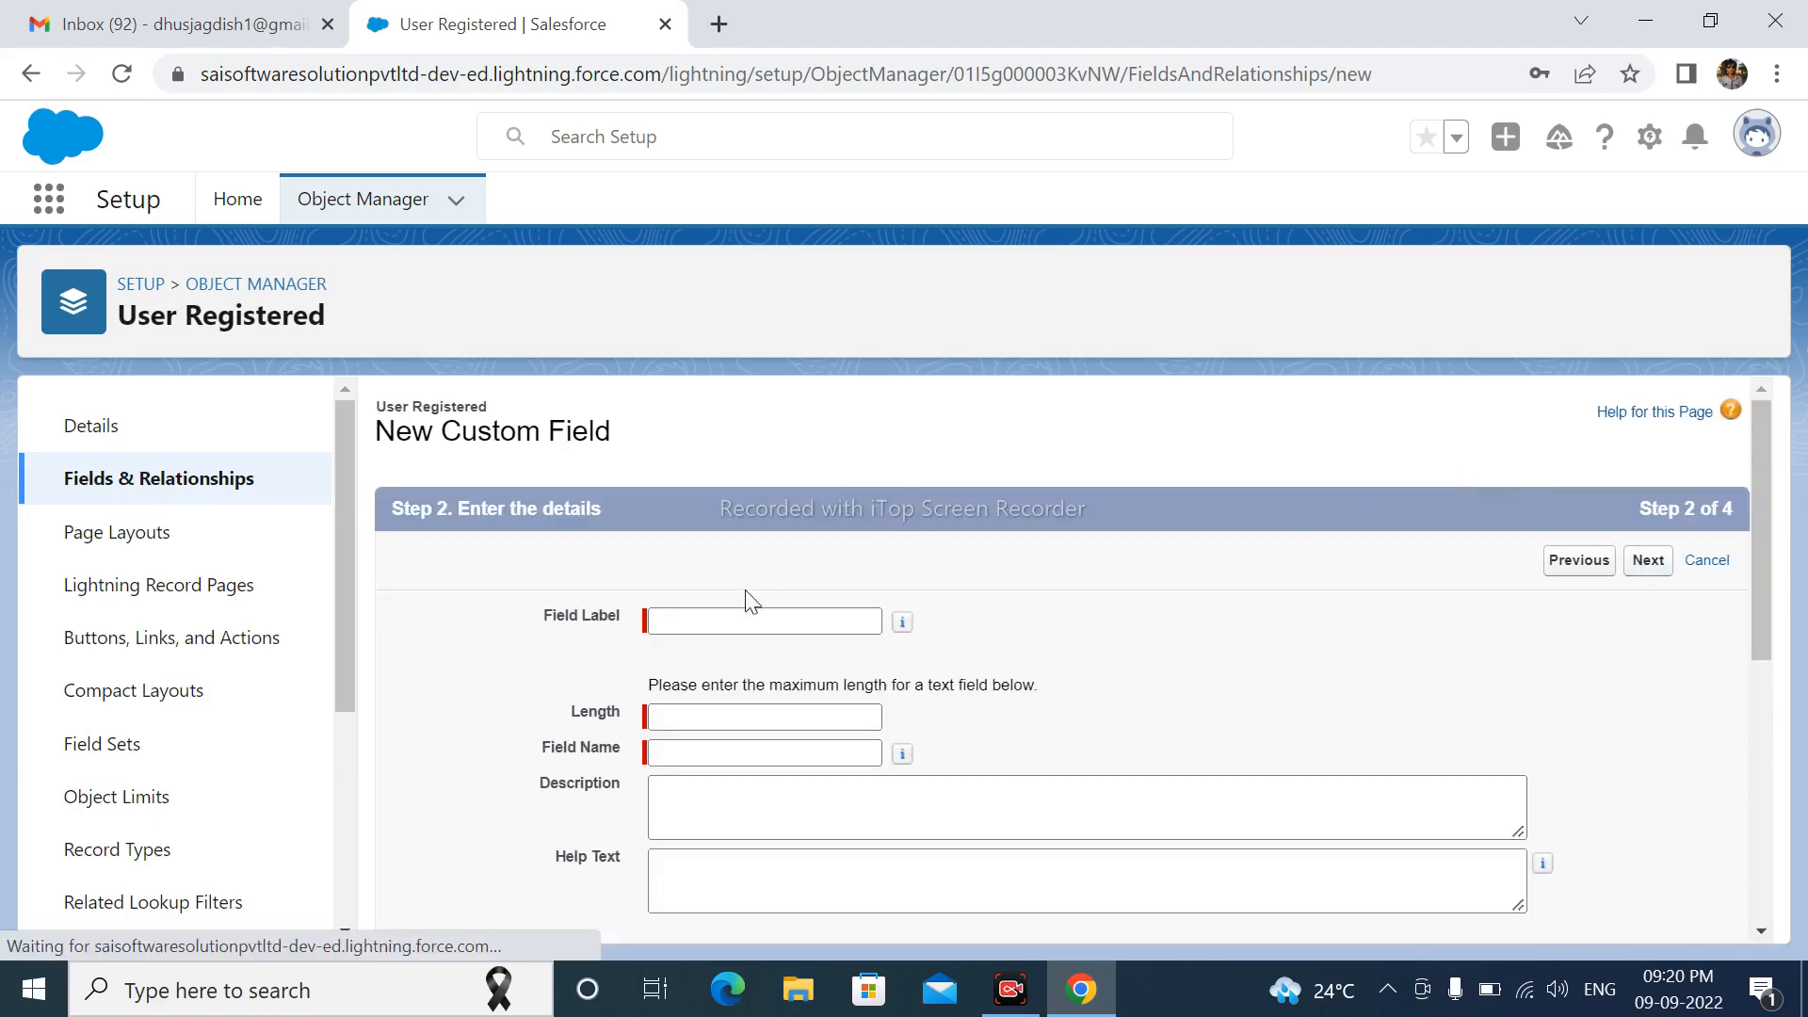
- Label the new text field First Name and set its length to 50
click(727, 618)
text(F)
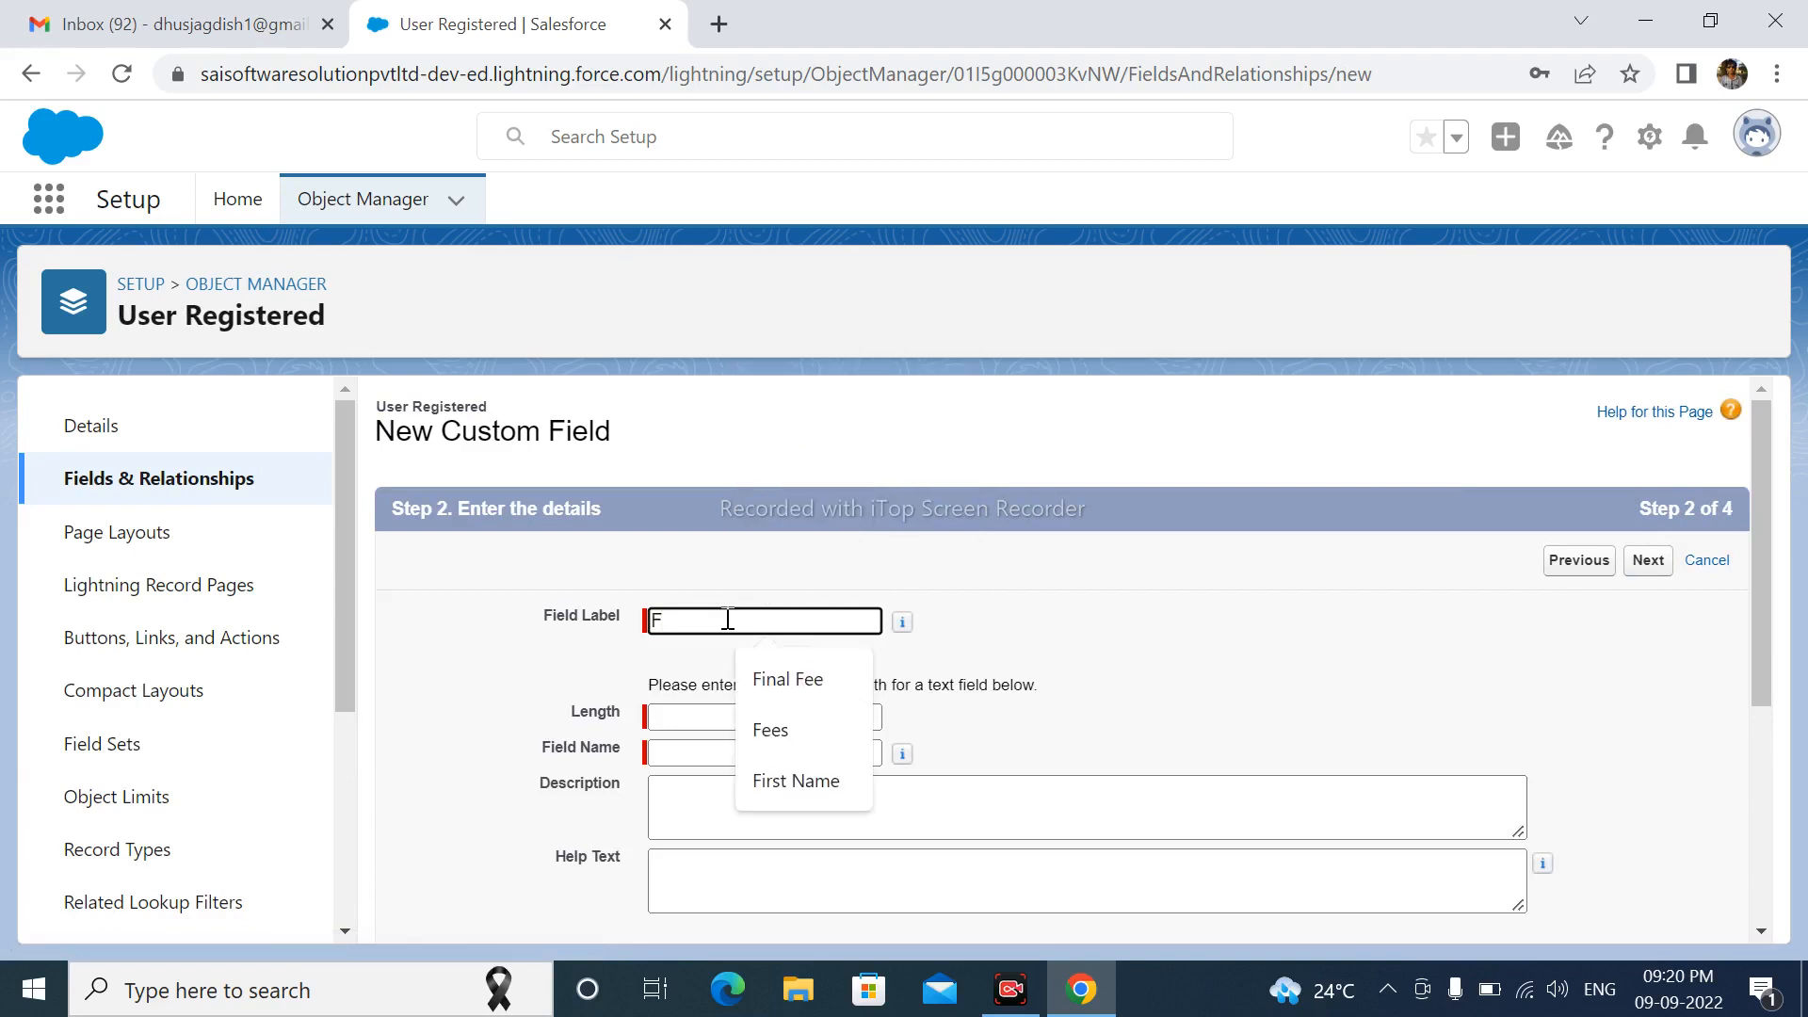
text(irst Name)
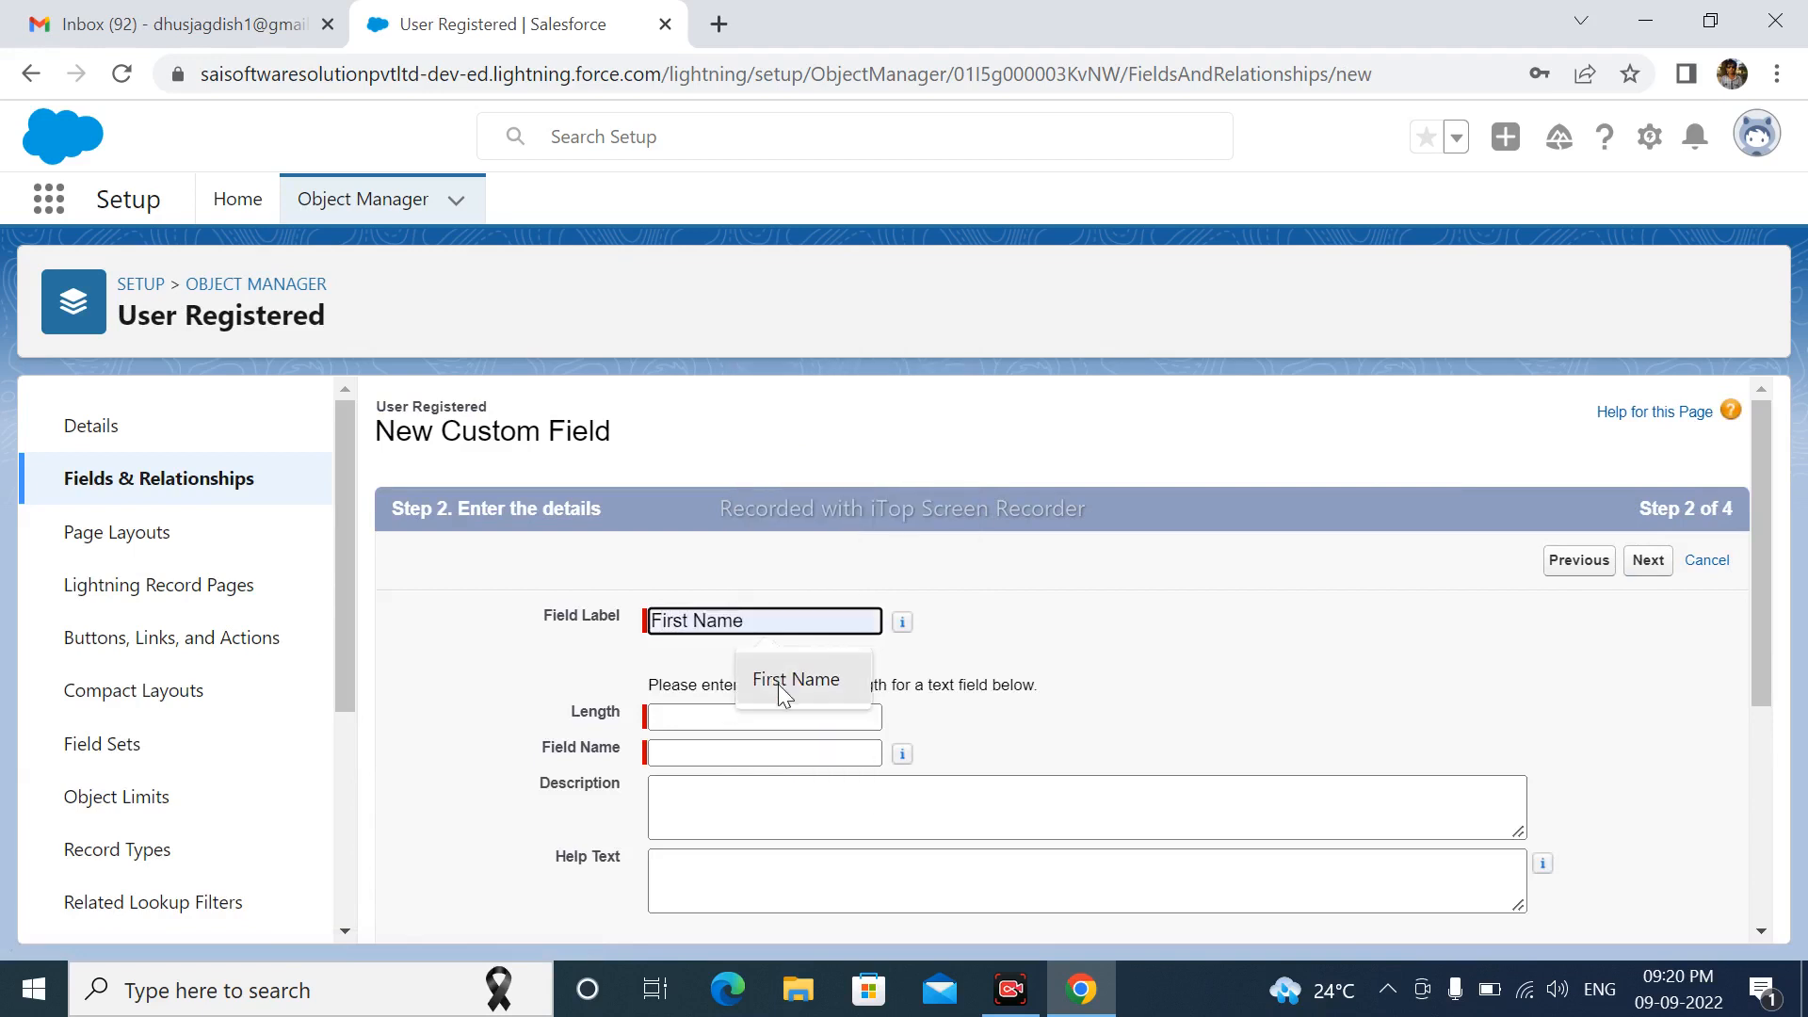
click(786, 687)
click(803, 718)
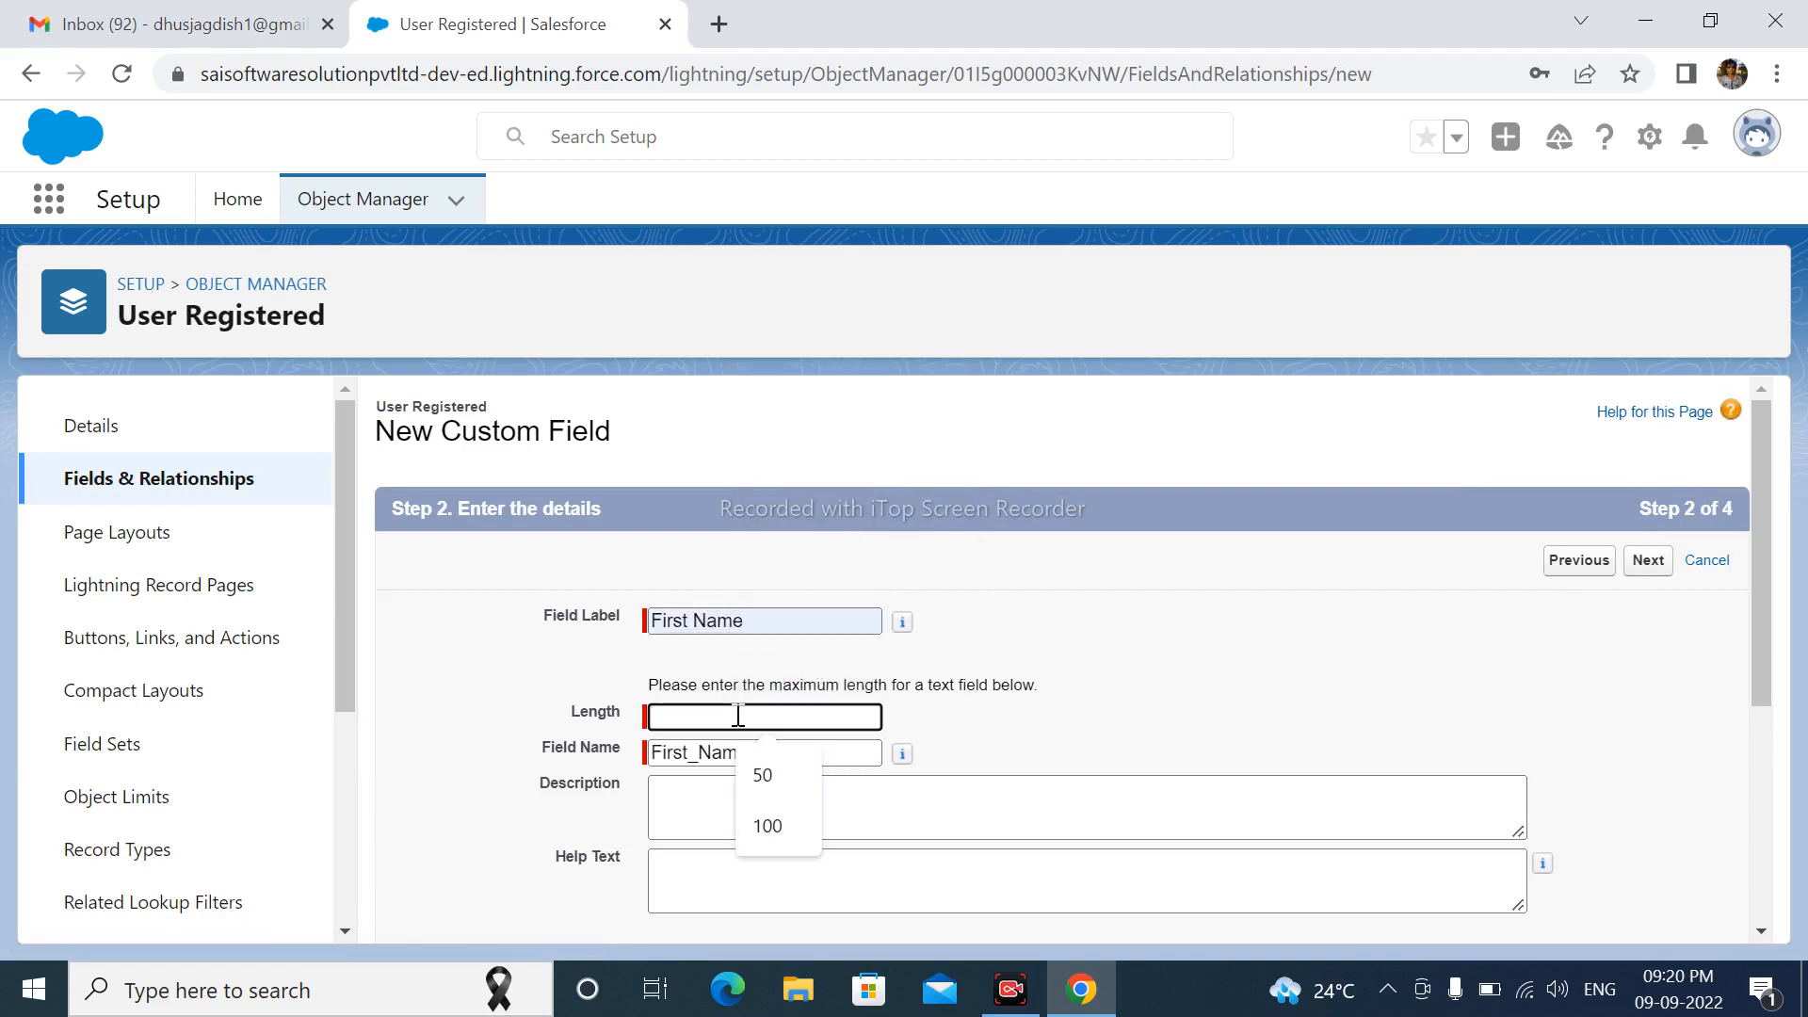
click(753, 772)
- Accept the default options, field-level security and page layout for the First Name field, and save it to start another new field
scroll(1005, 744, down, 4)
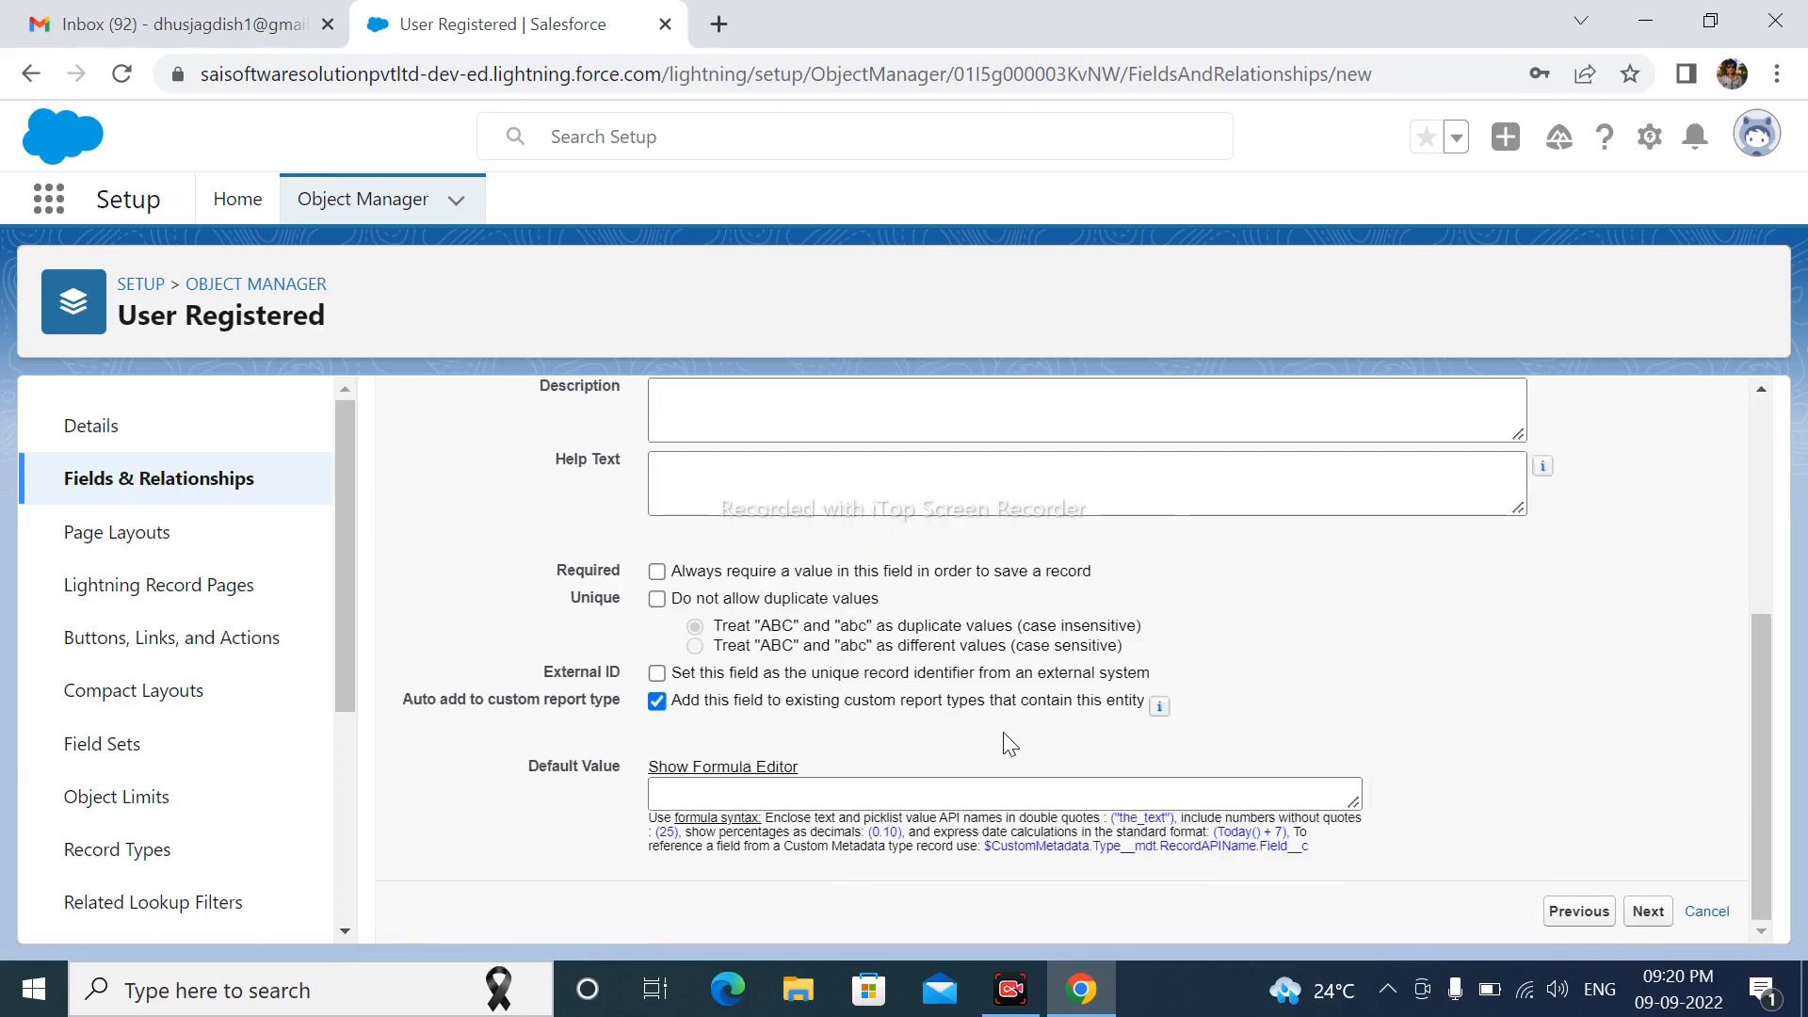
click(1643, 913)
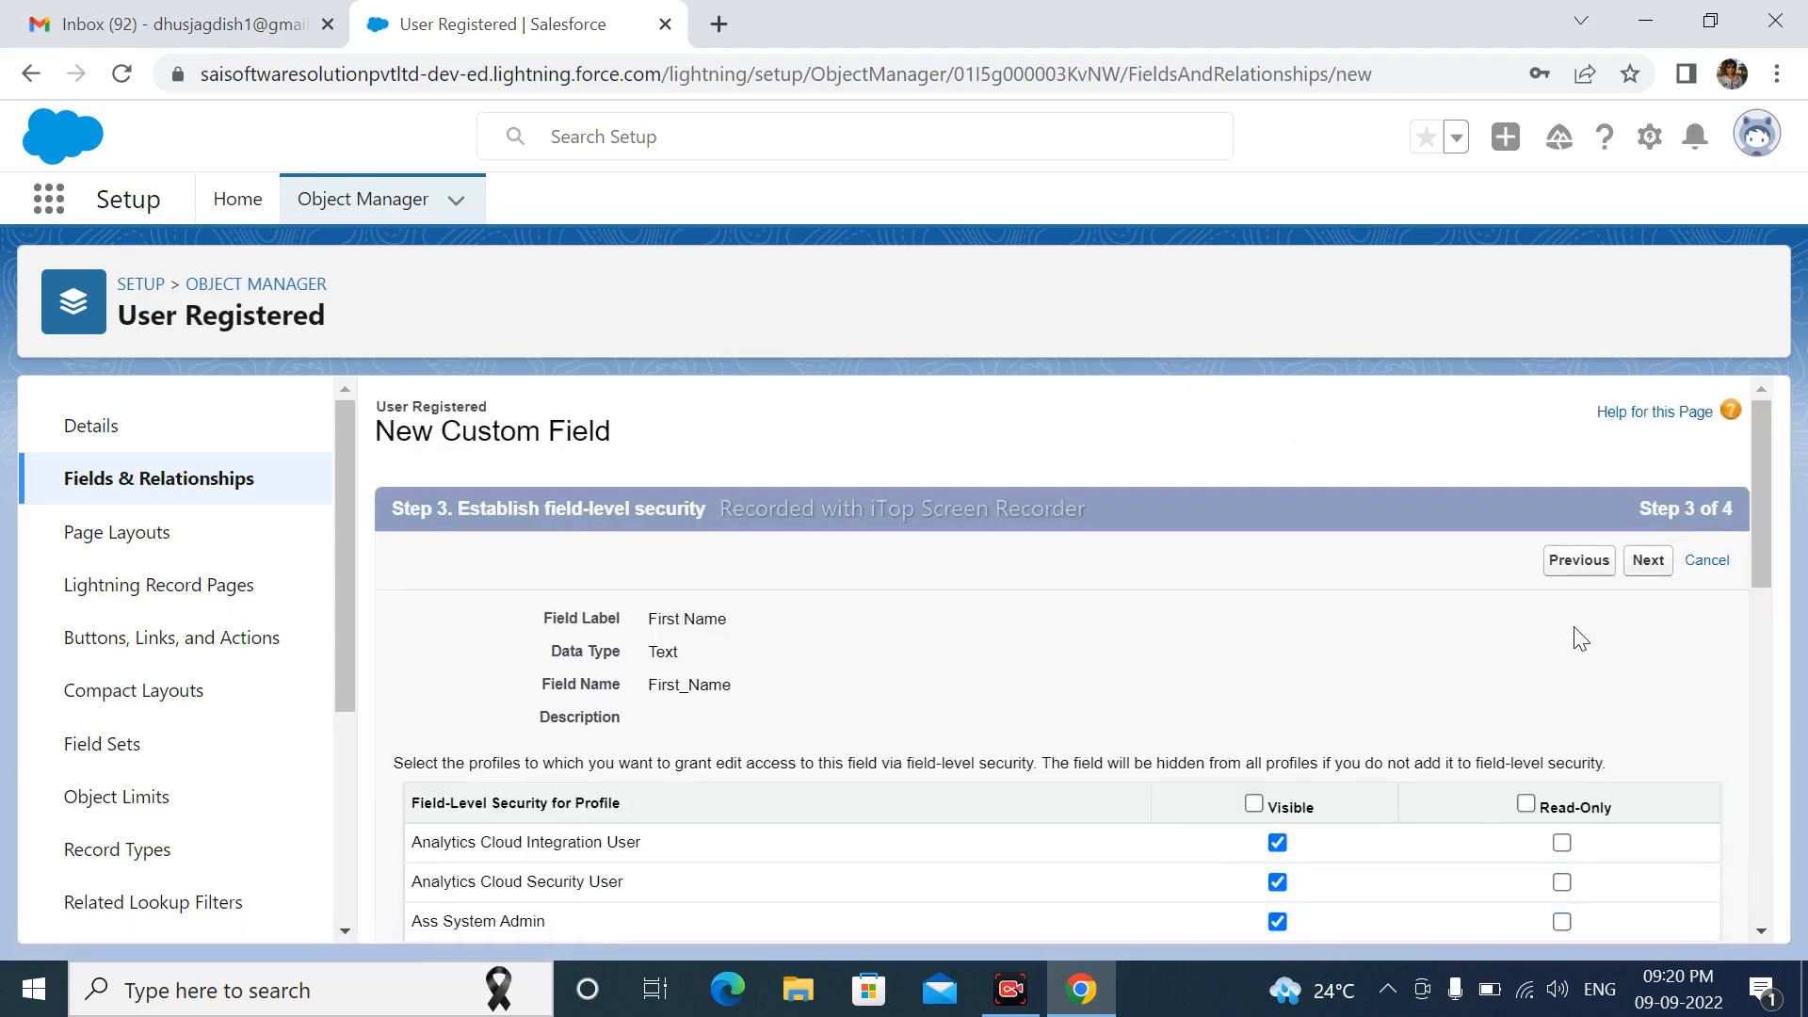
click(1646, 560)
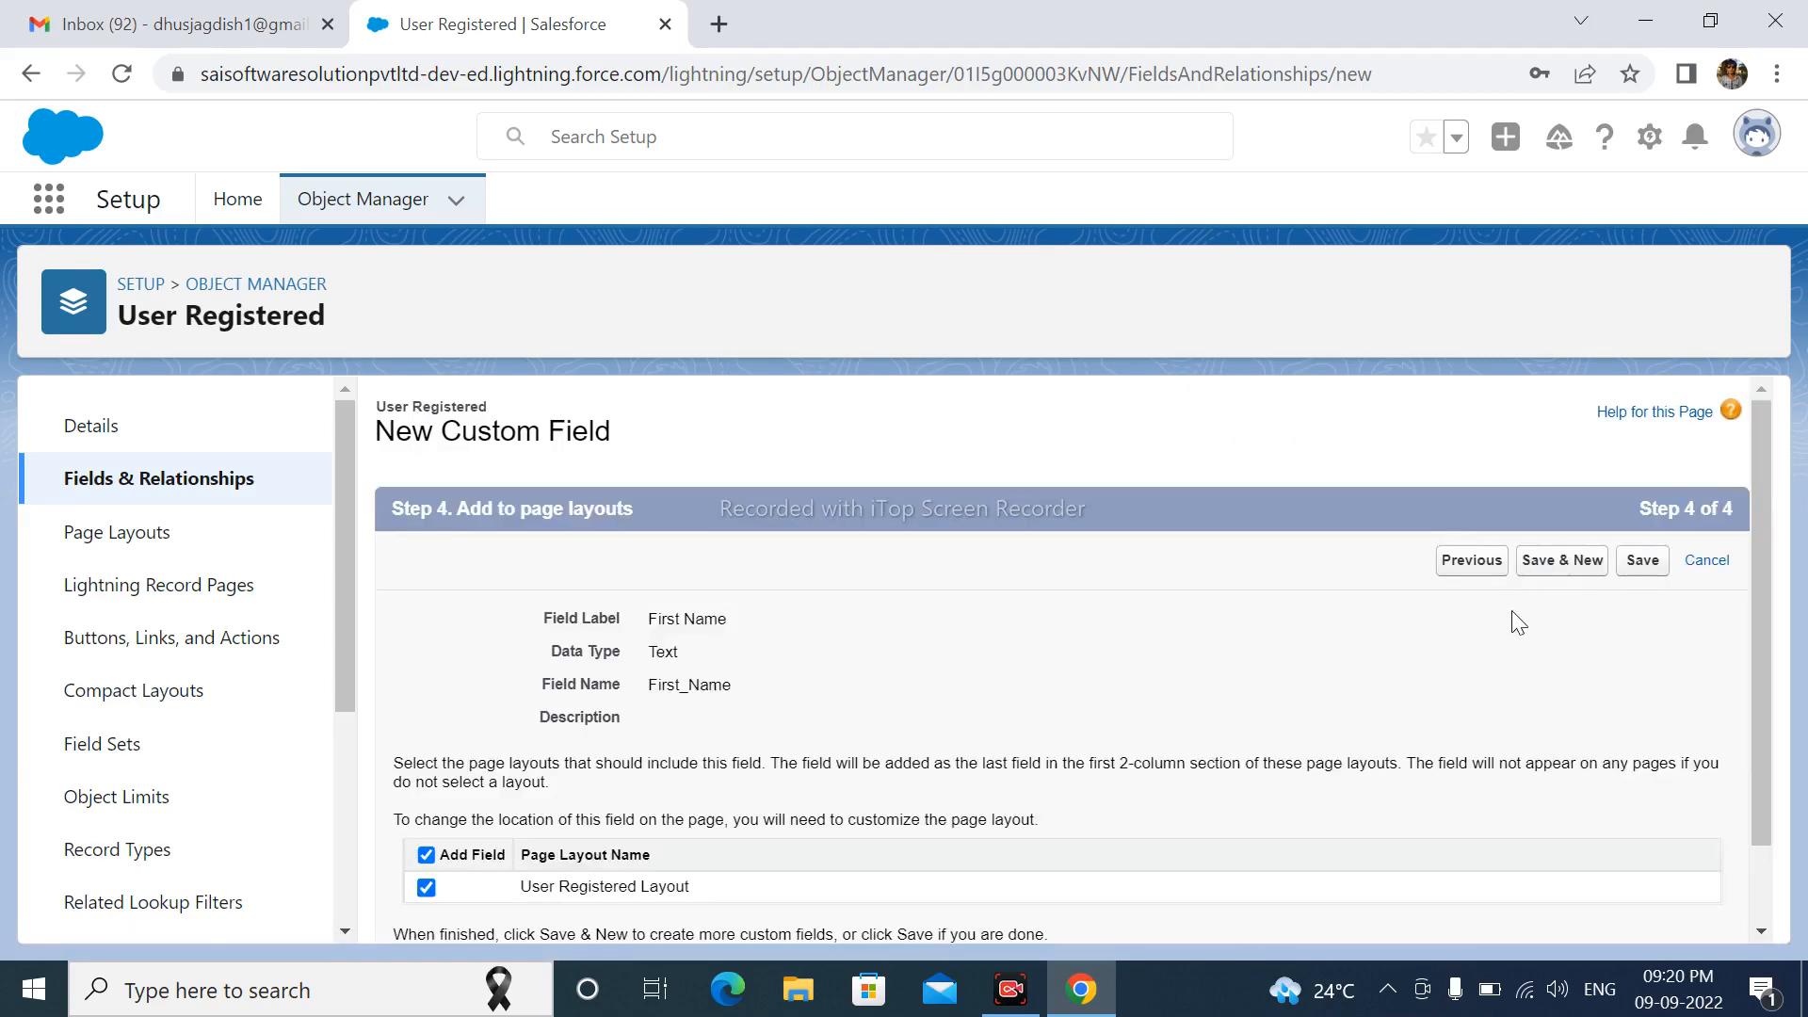
click(1581, 565)
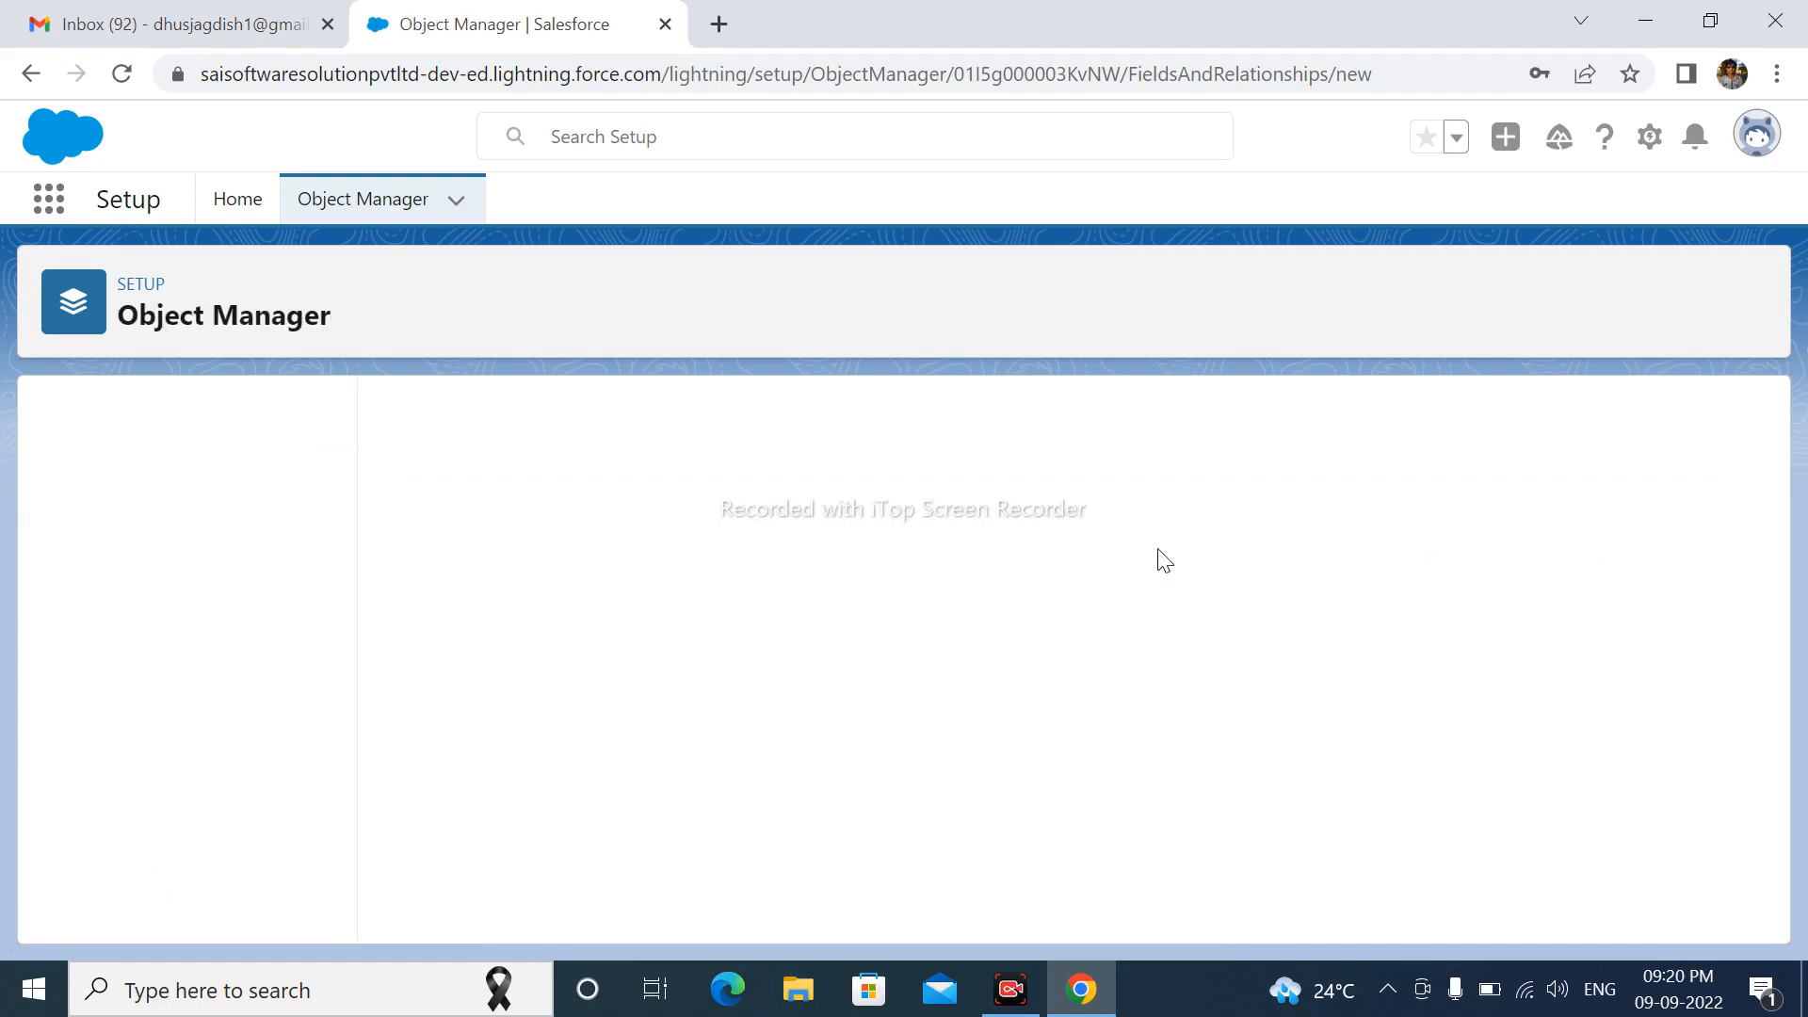
- Choose the Text data type for the second custom field and proceed to its details
scroll(729, 664, down, 4)
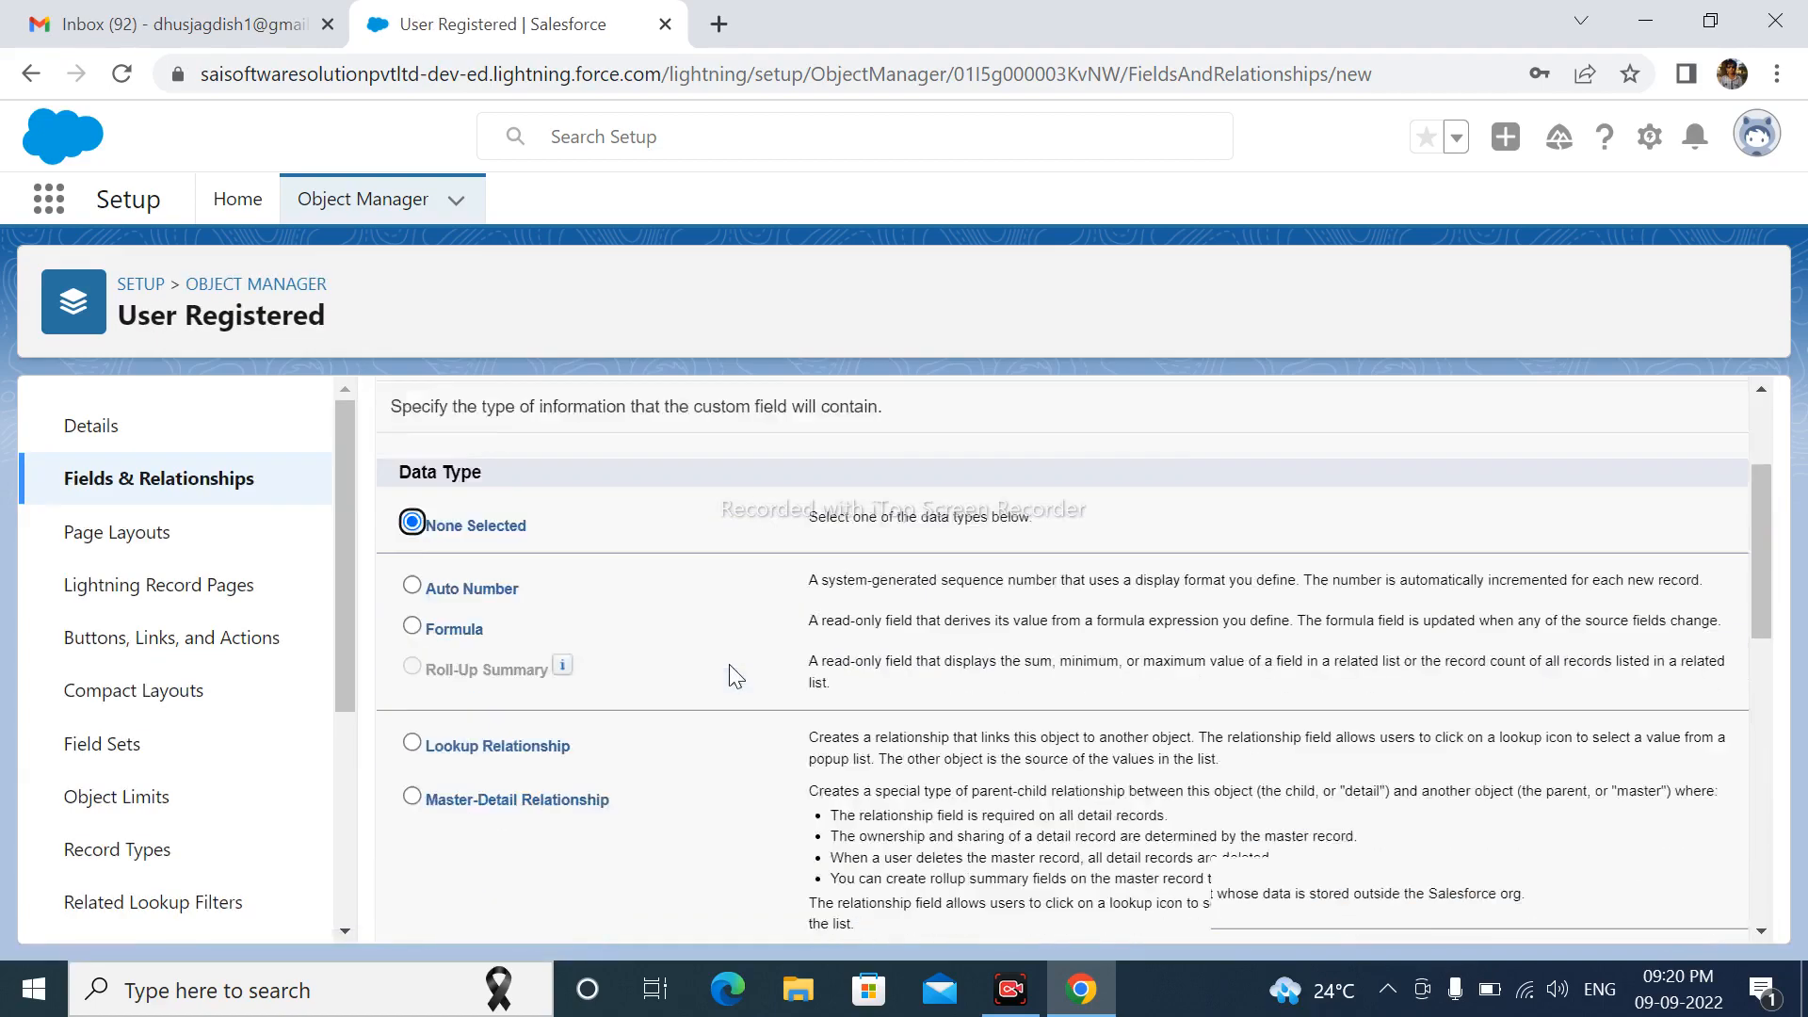
scroll(565, 734, down, 3)
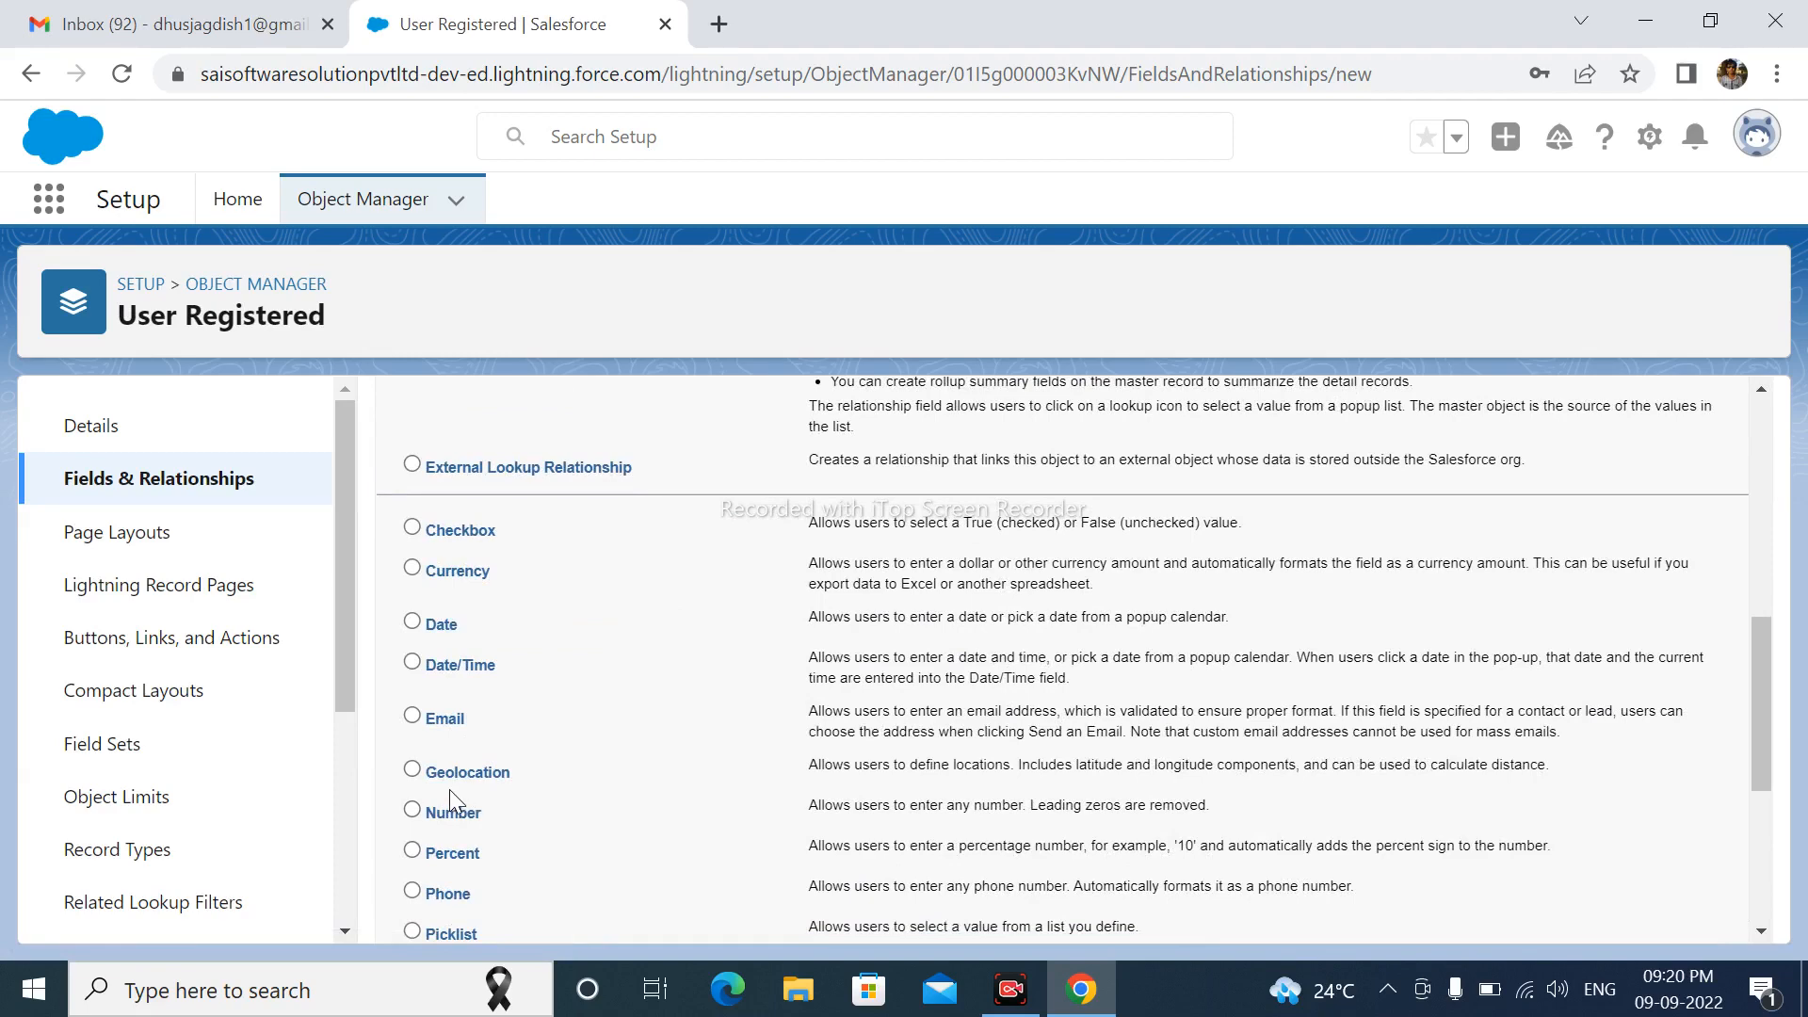
scroll(450, 791, down, 2)
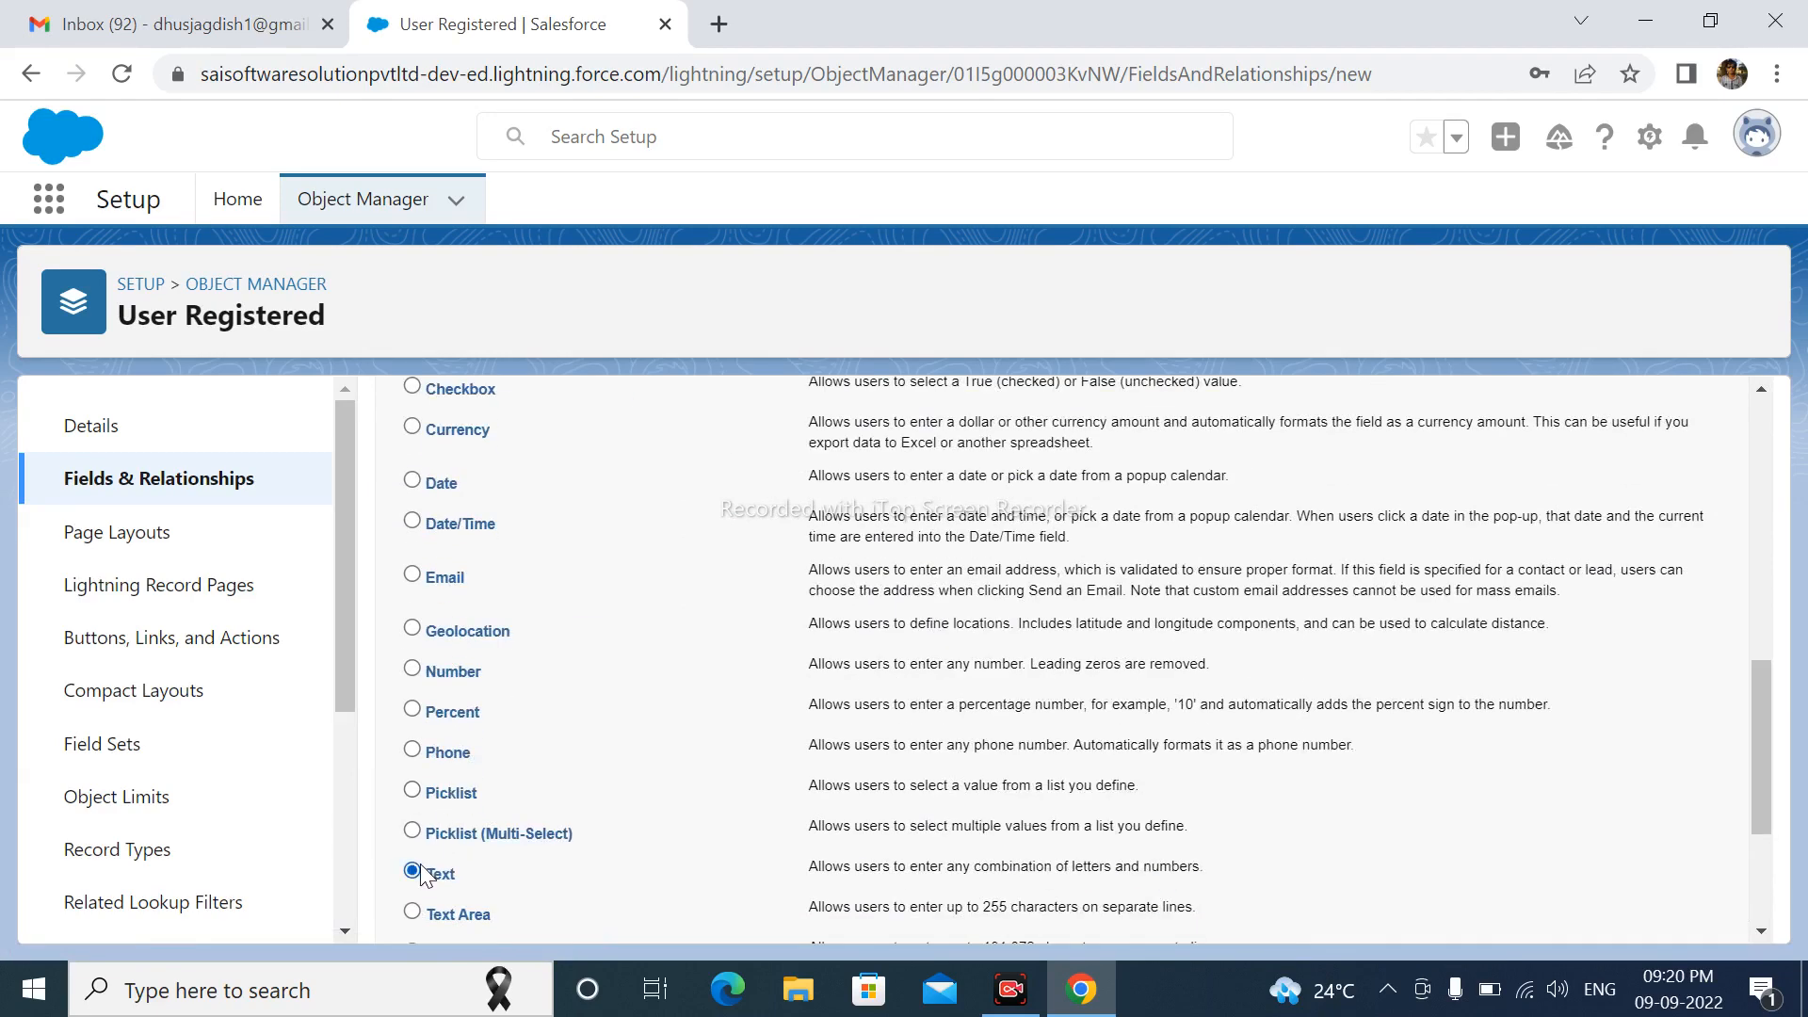
scroll(420, 876, up, 10)
click(1643, 562)
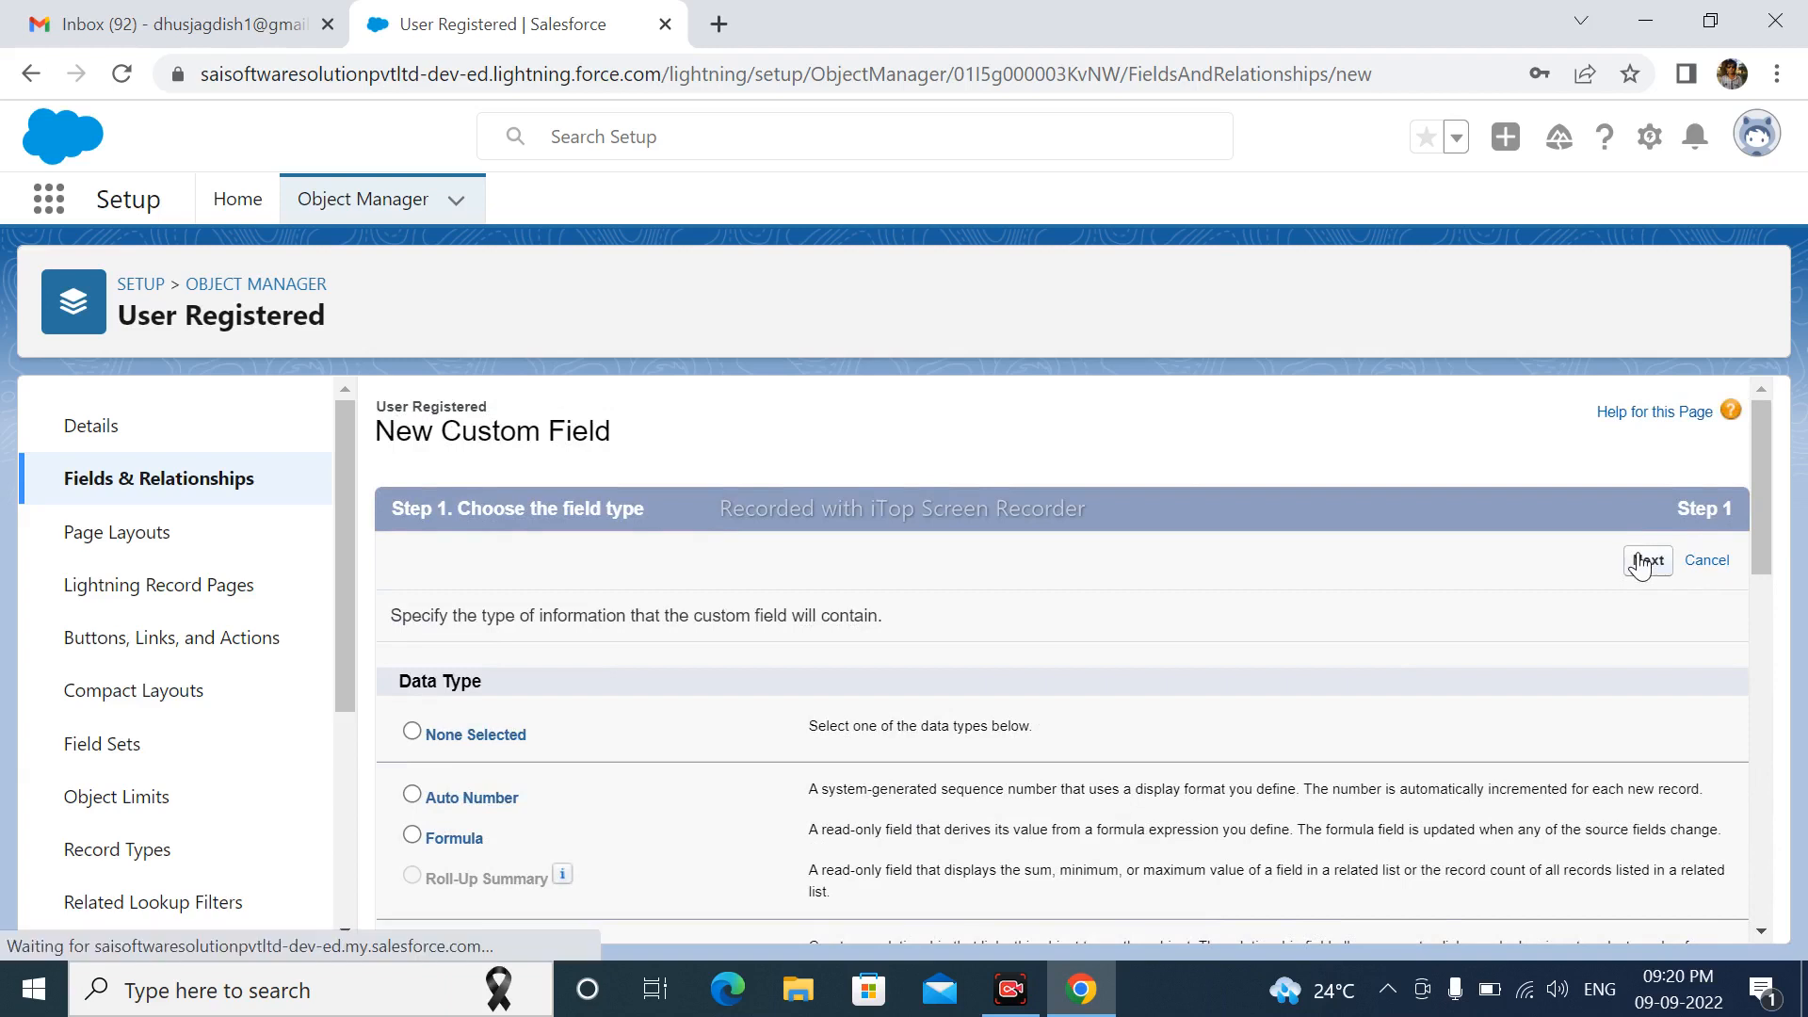
- Label the second text field Last Name and set its length to 50
click(779, 622)
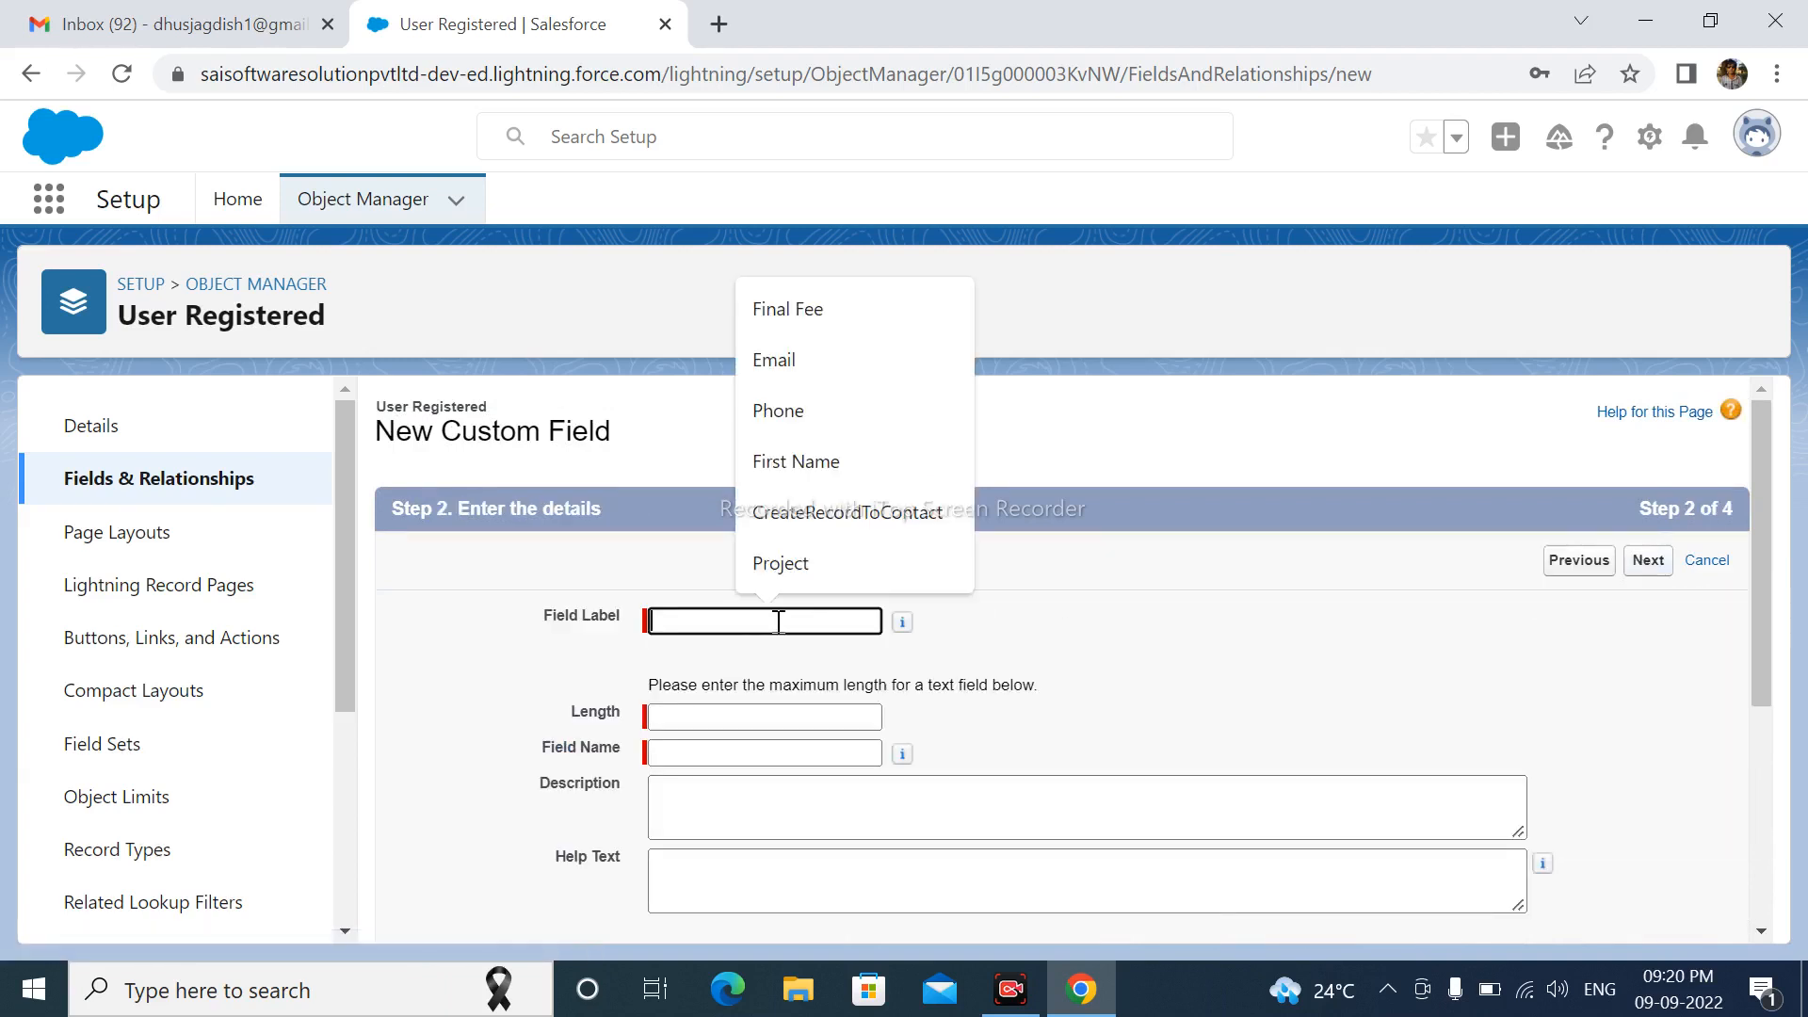
text(Last Name)
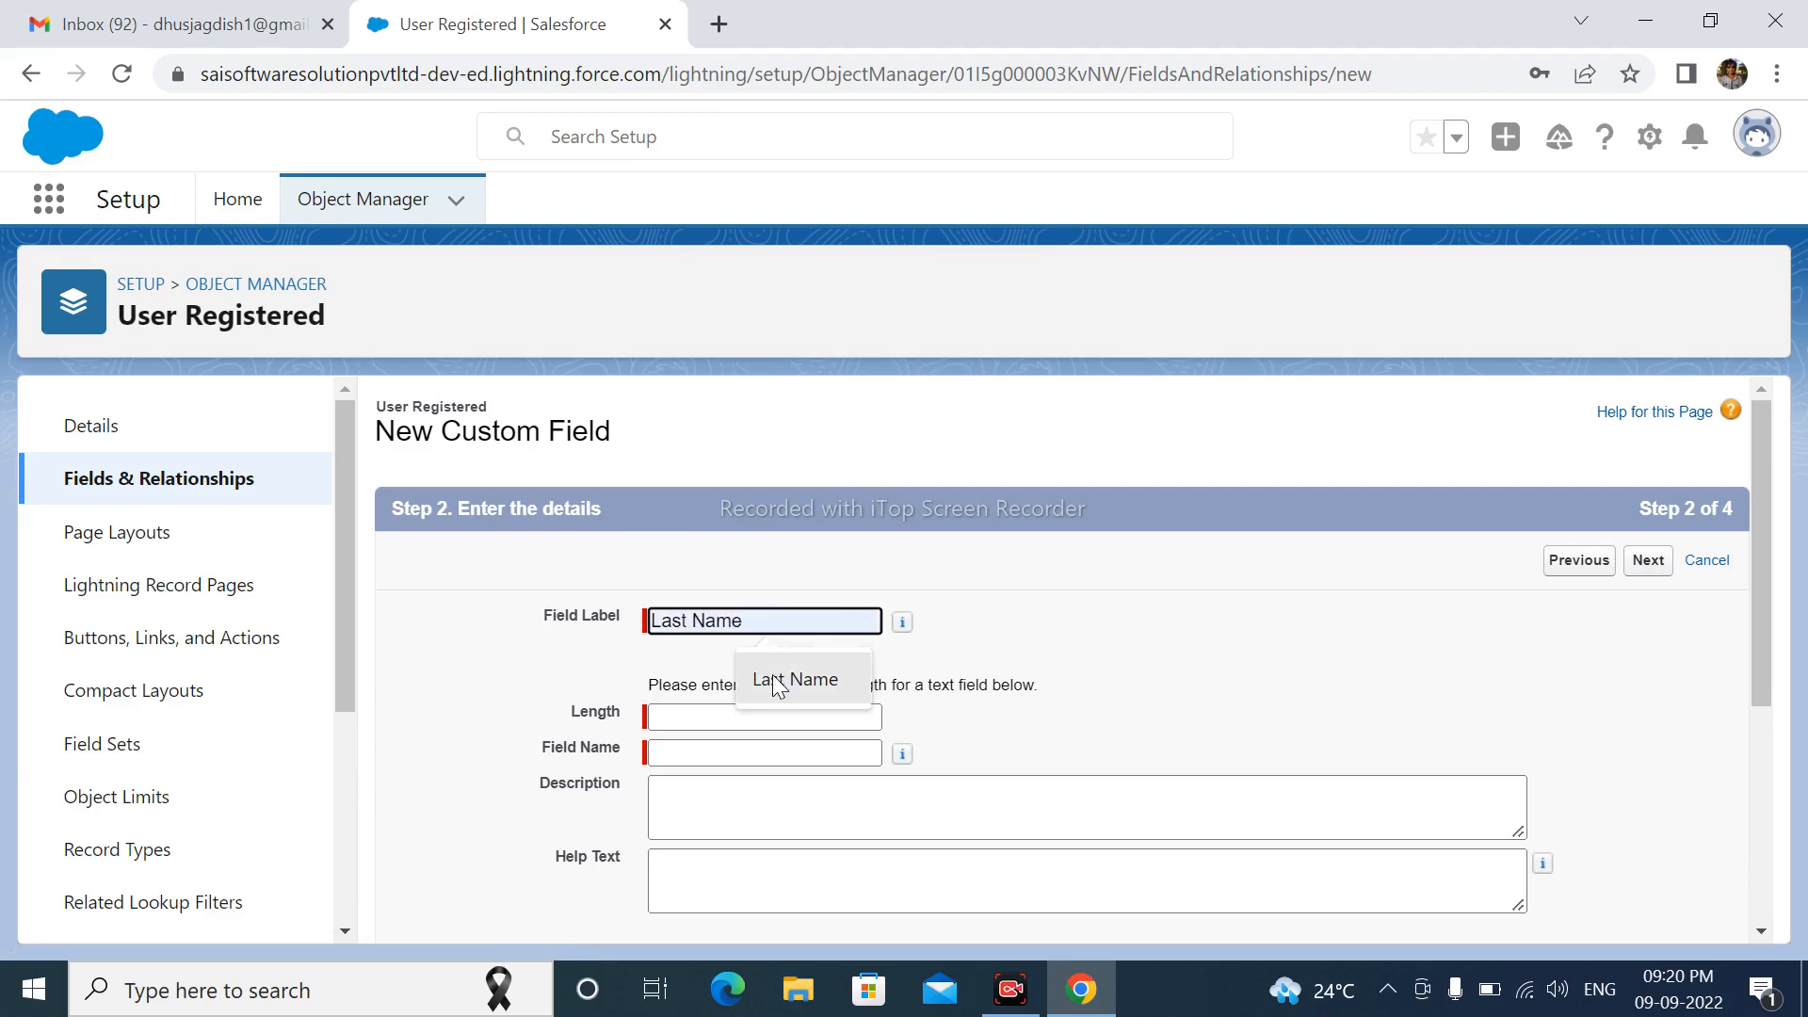
click(774, 678)
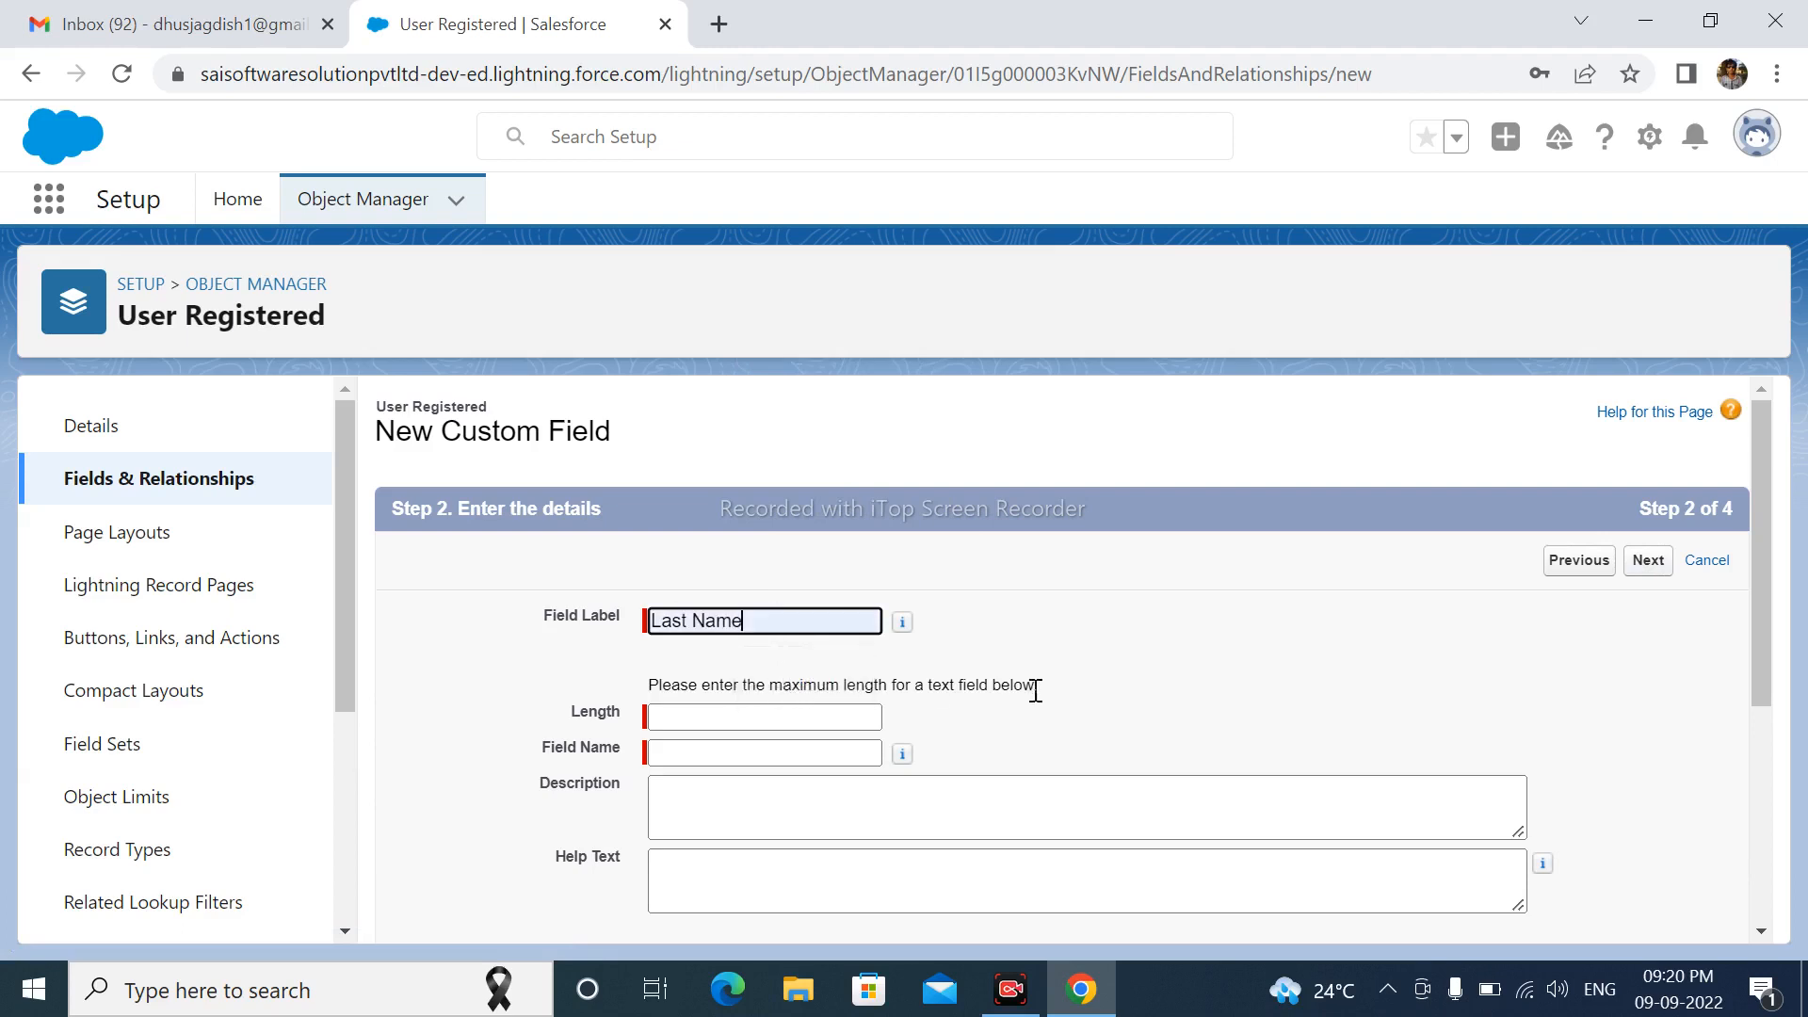
click(1172, 686)
click(693, 716)
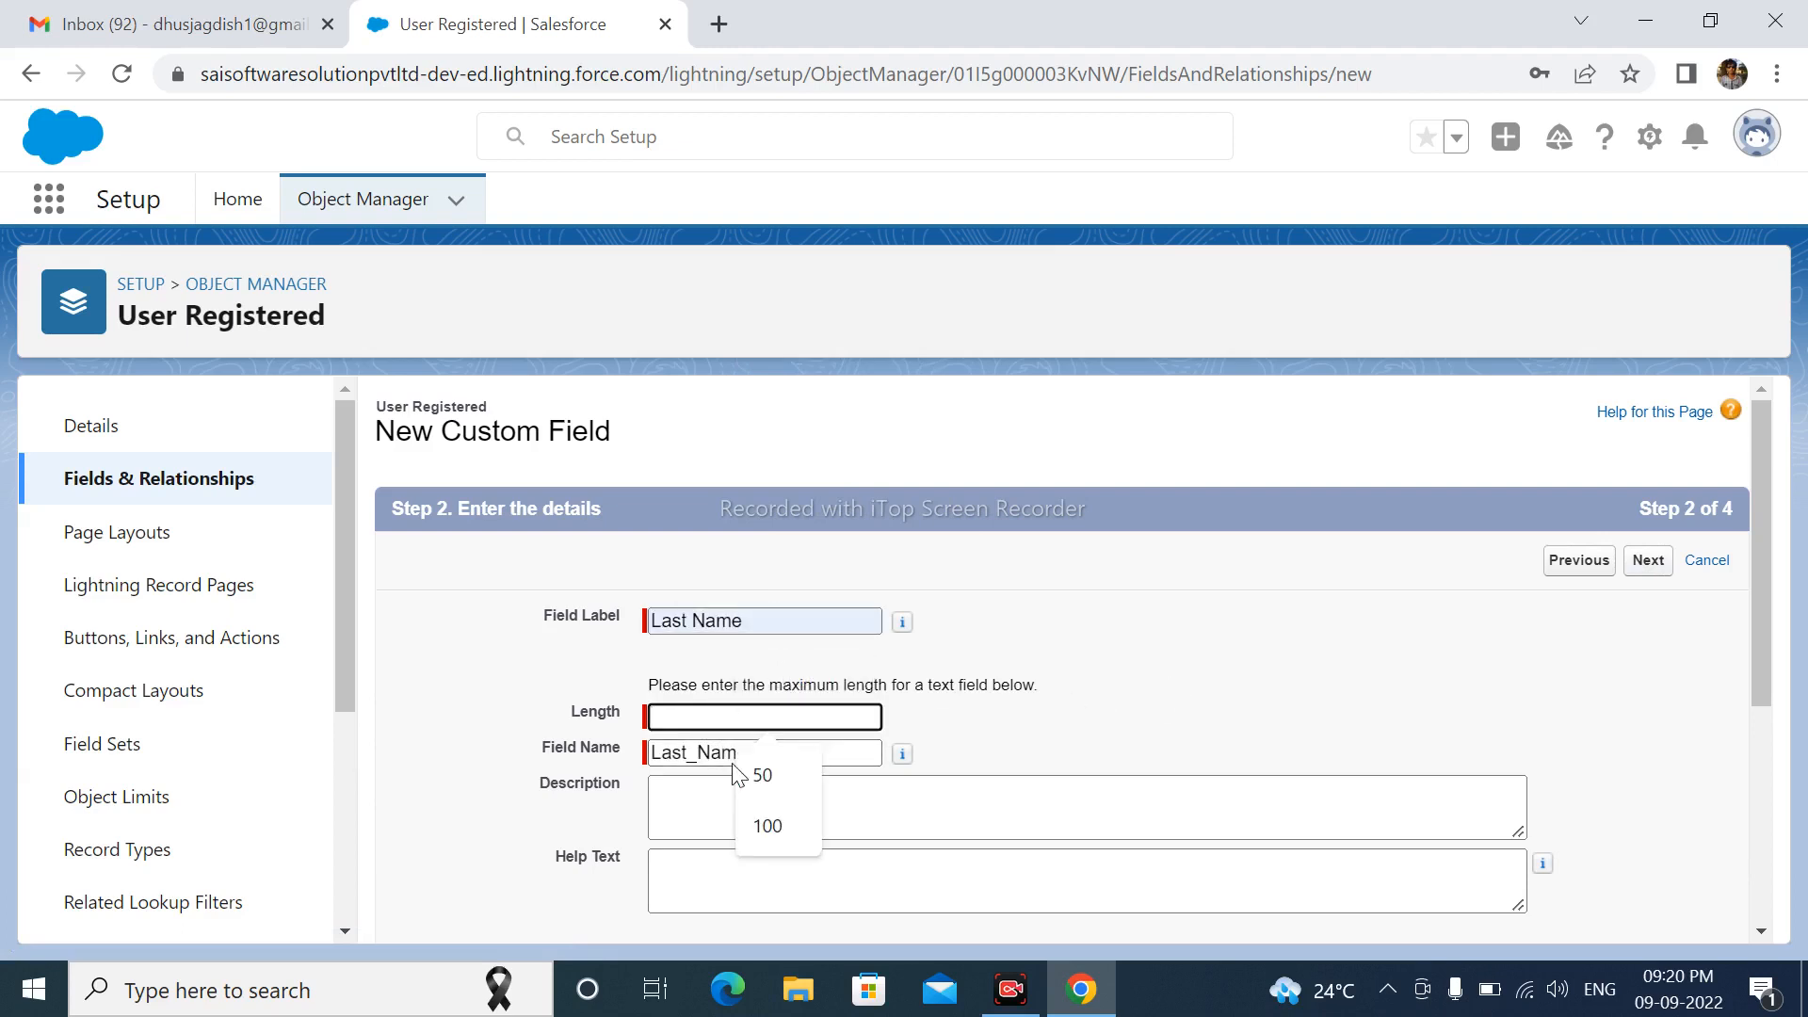
click(768, 774)
- Keep the default options, field-level security and page layout for the Last Name field, and save it to start another new field
scroll(1362, 721, down, 5)
scroll(1459, 687, up, 5)
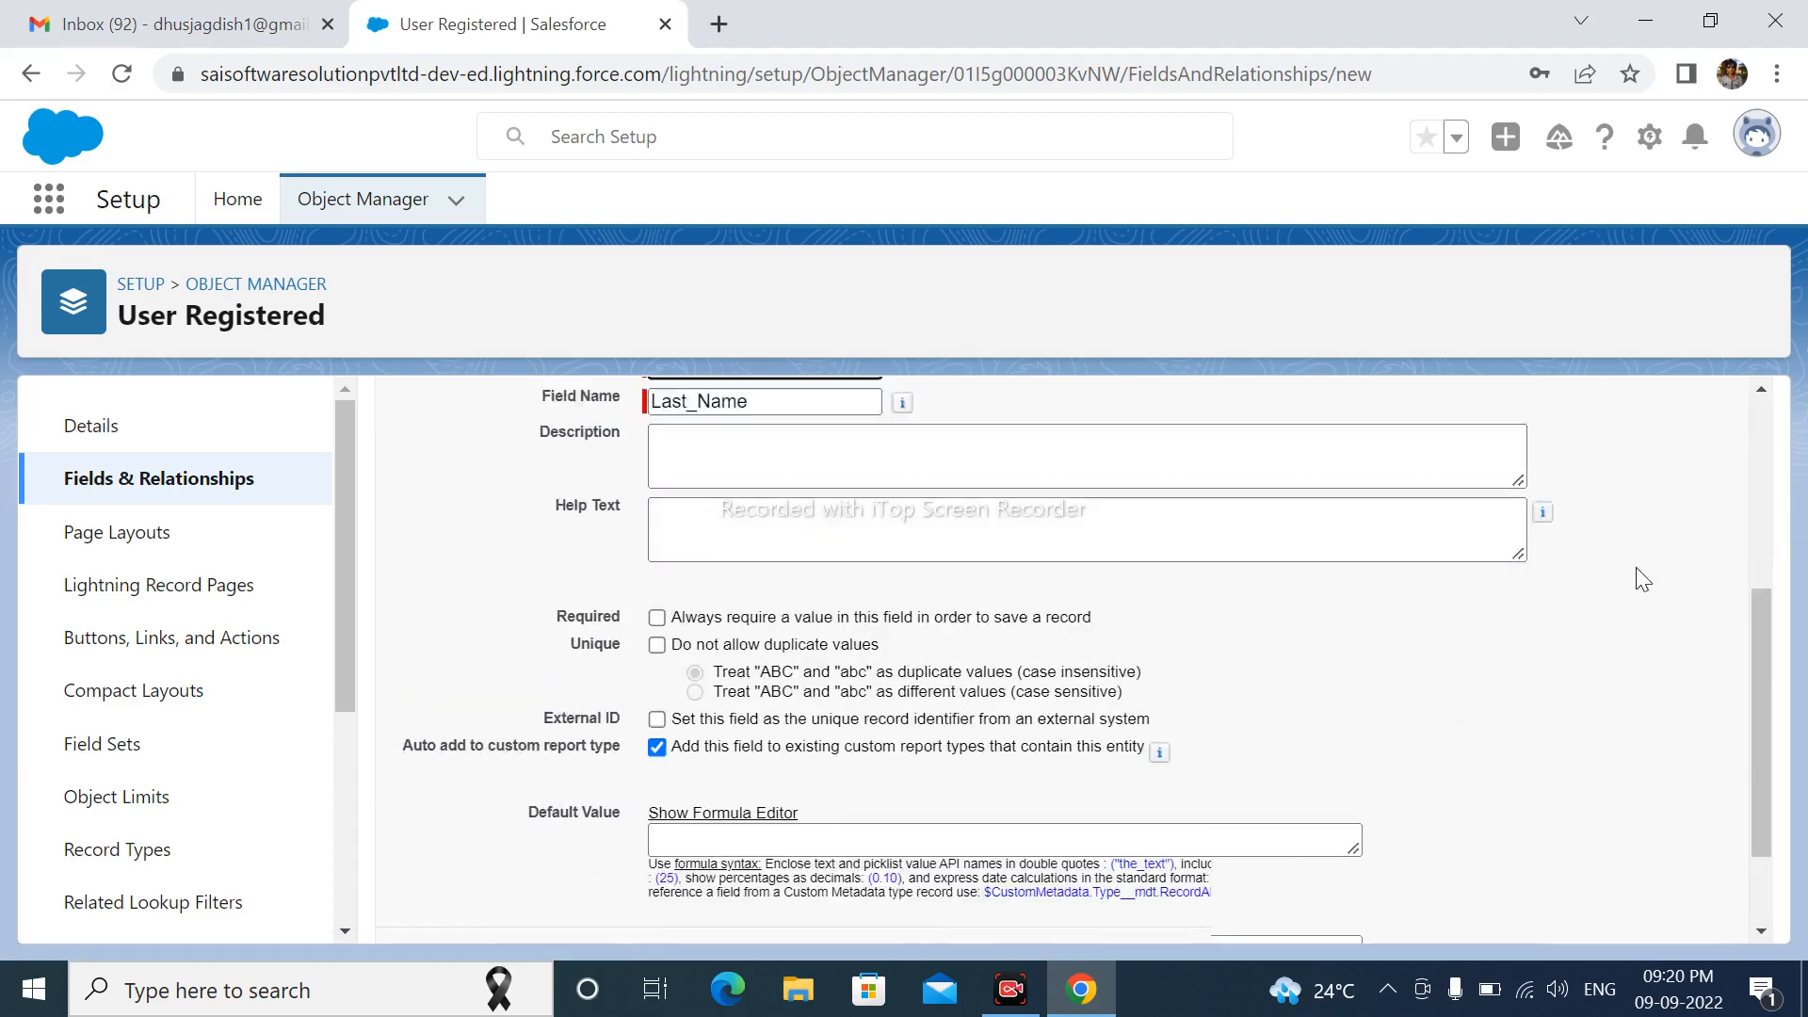
click(1648, 562)
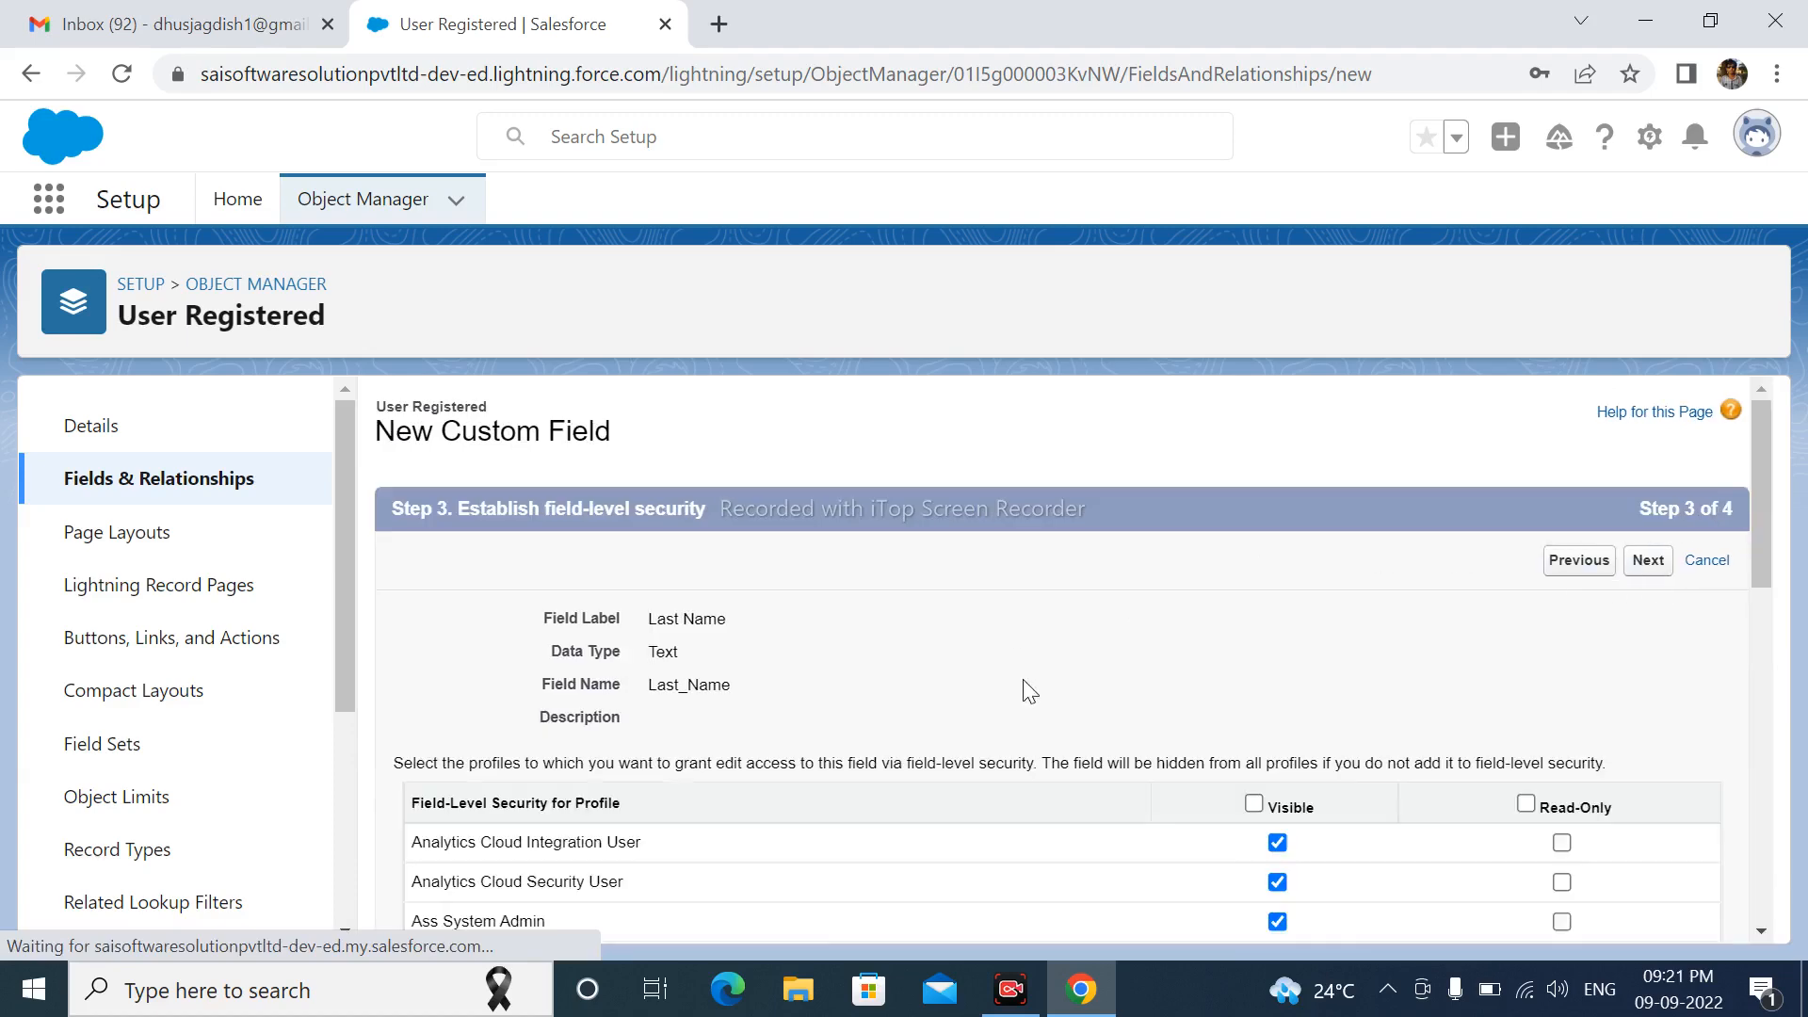
click(1650, 563)
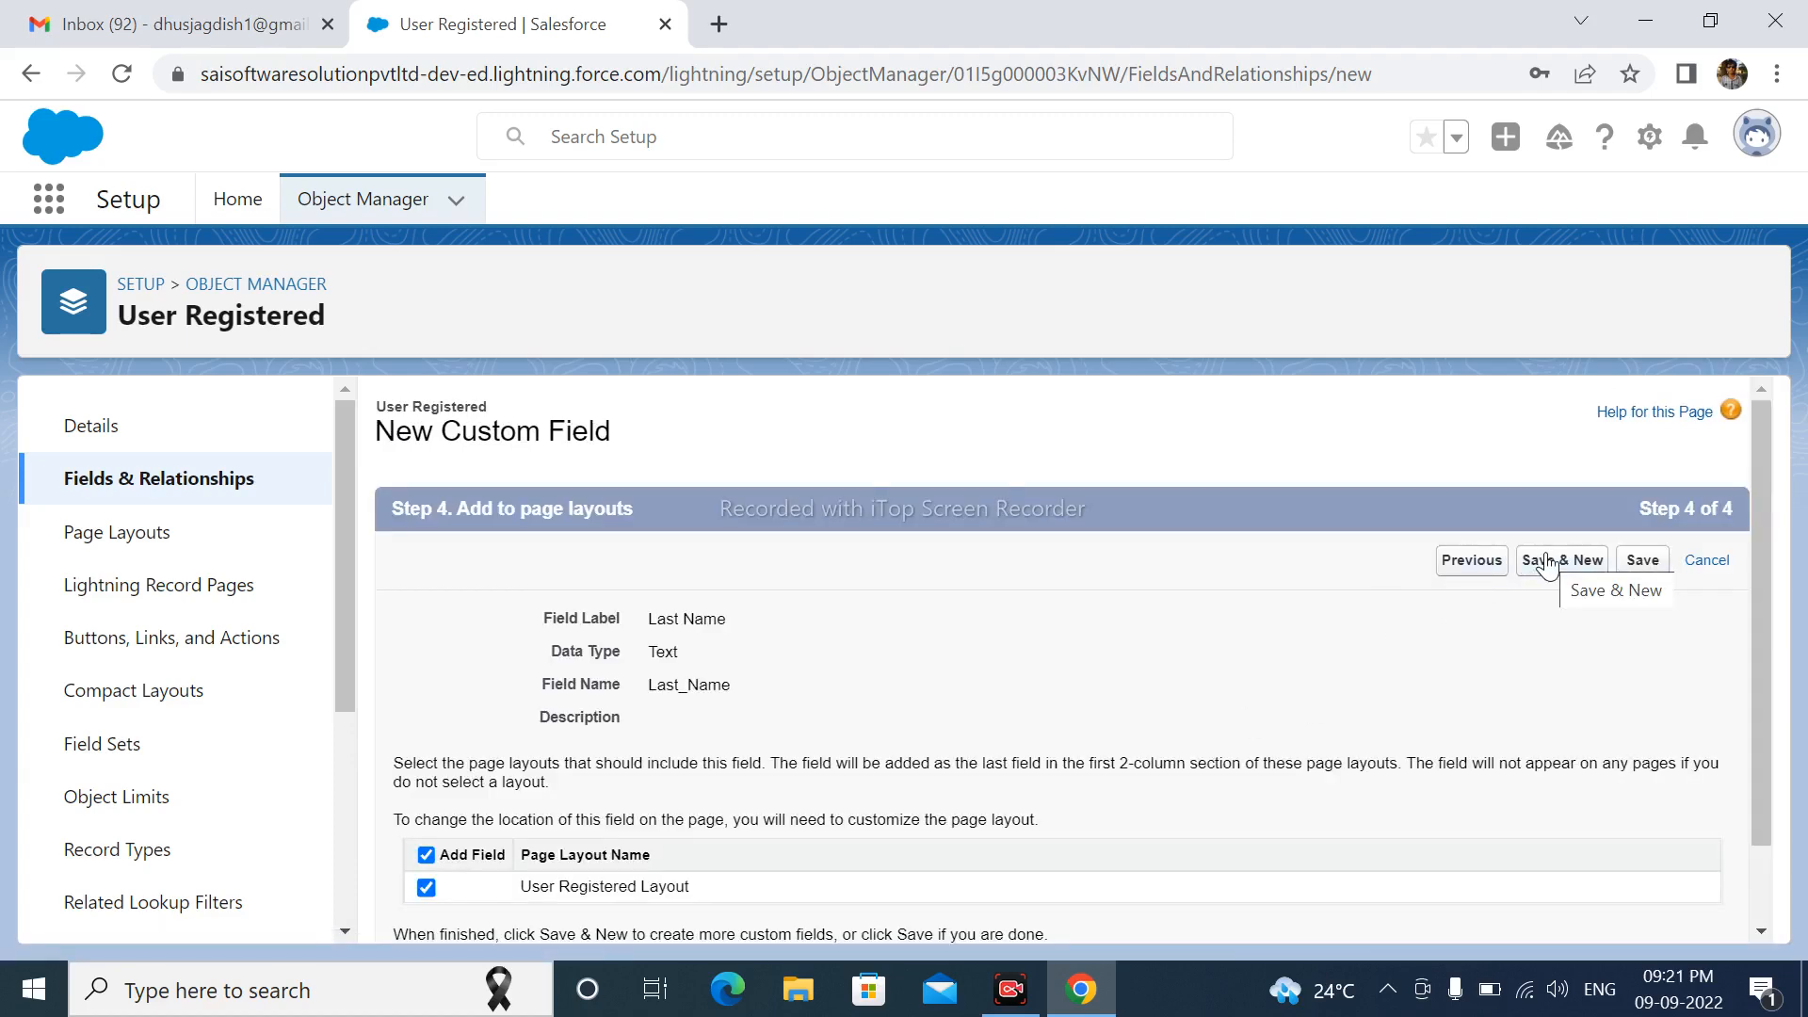
click(1547, 563)
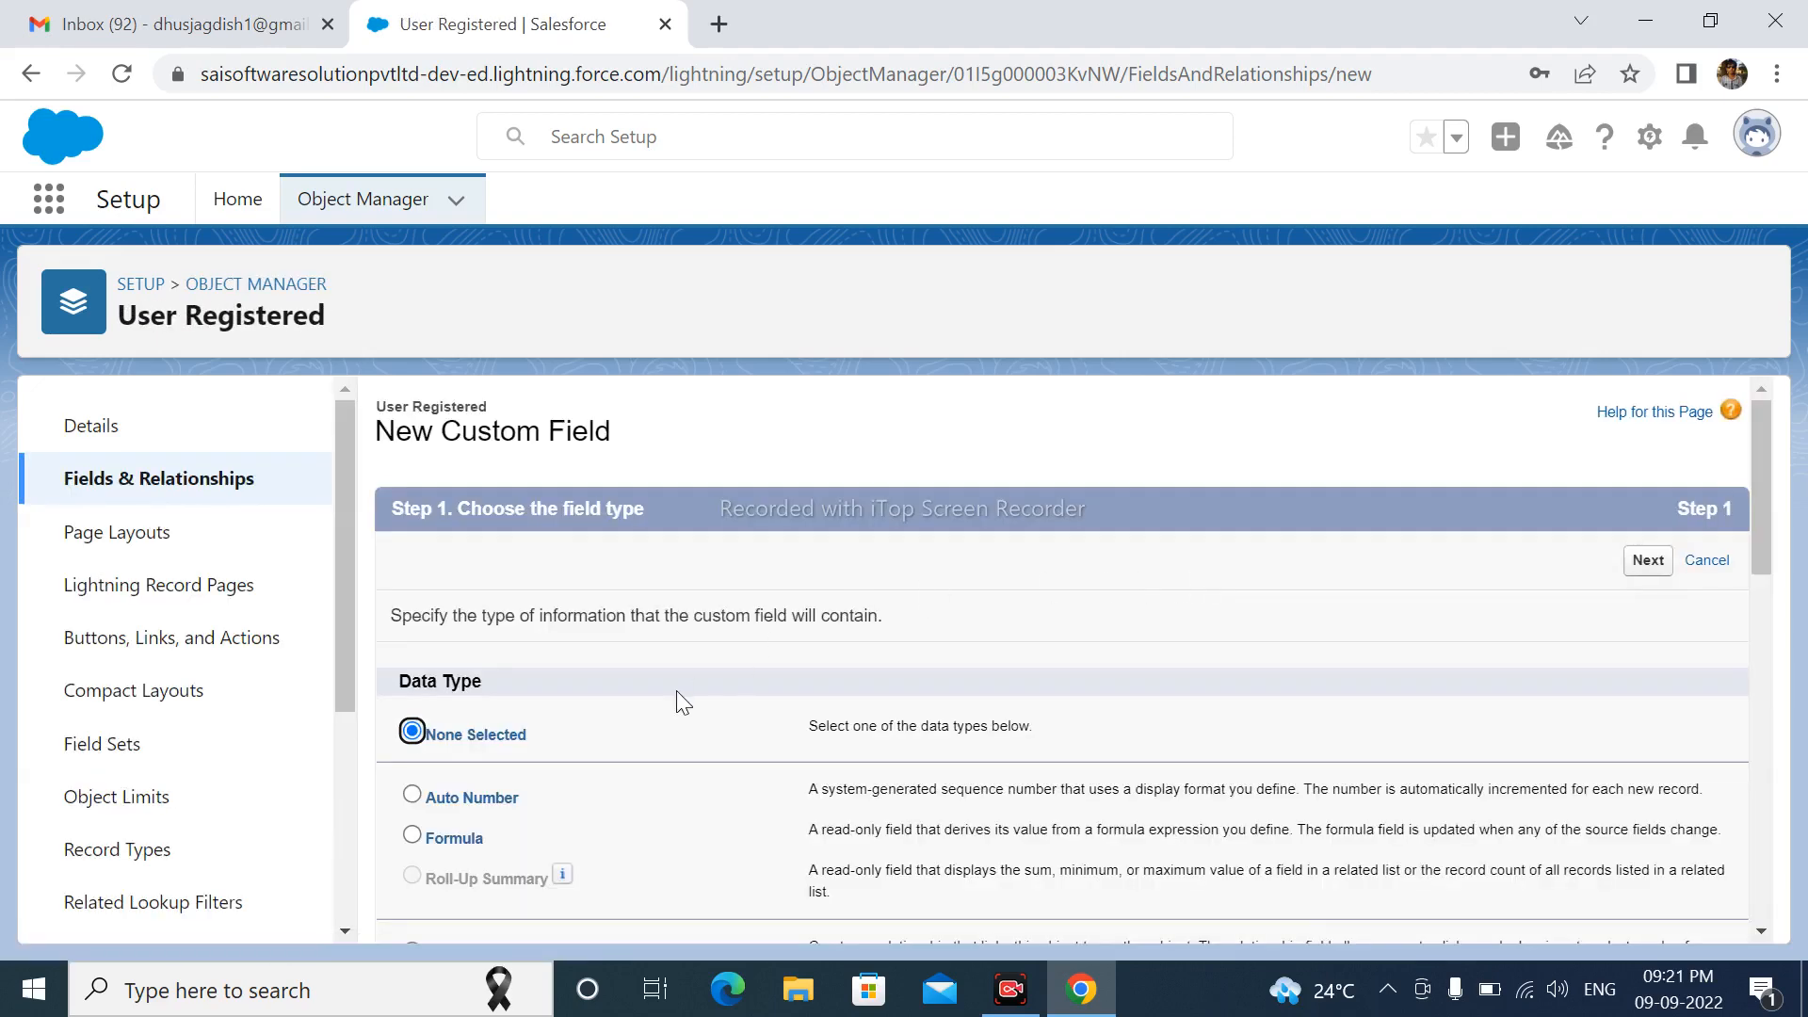
- Choose the Email data type for the third custom field and proceed to its details
scroll(677, 693, down, 10)
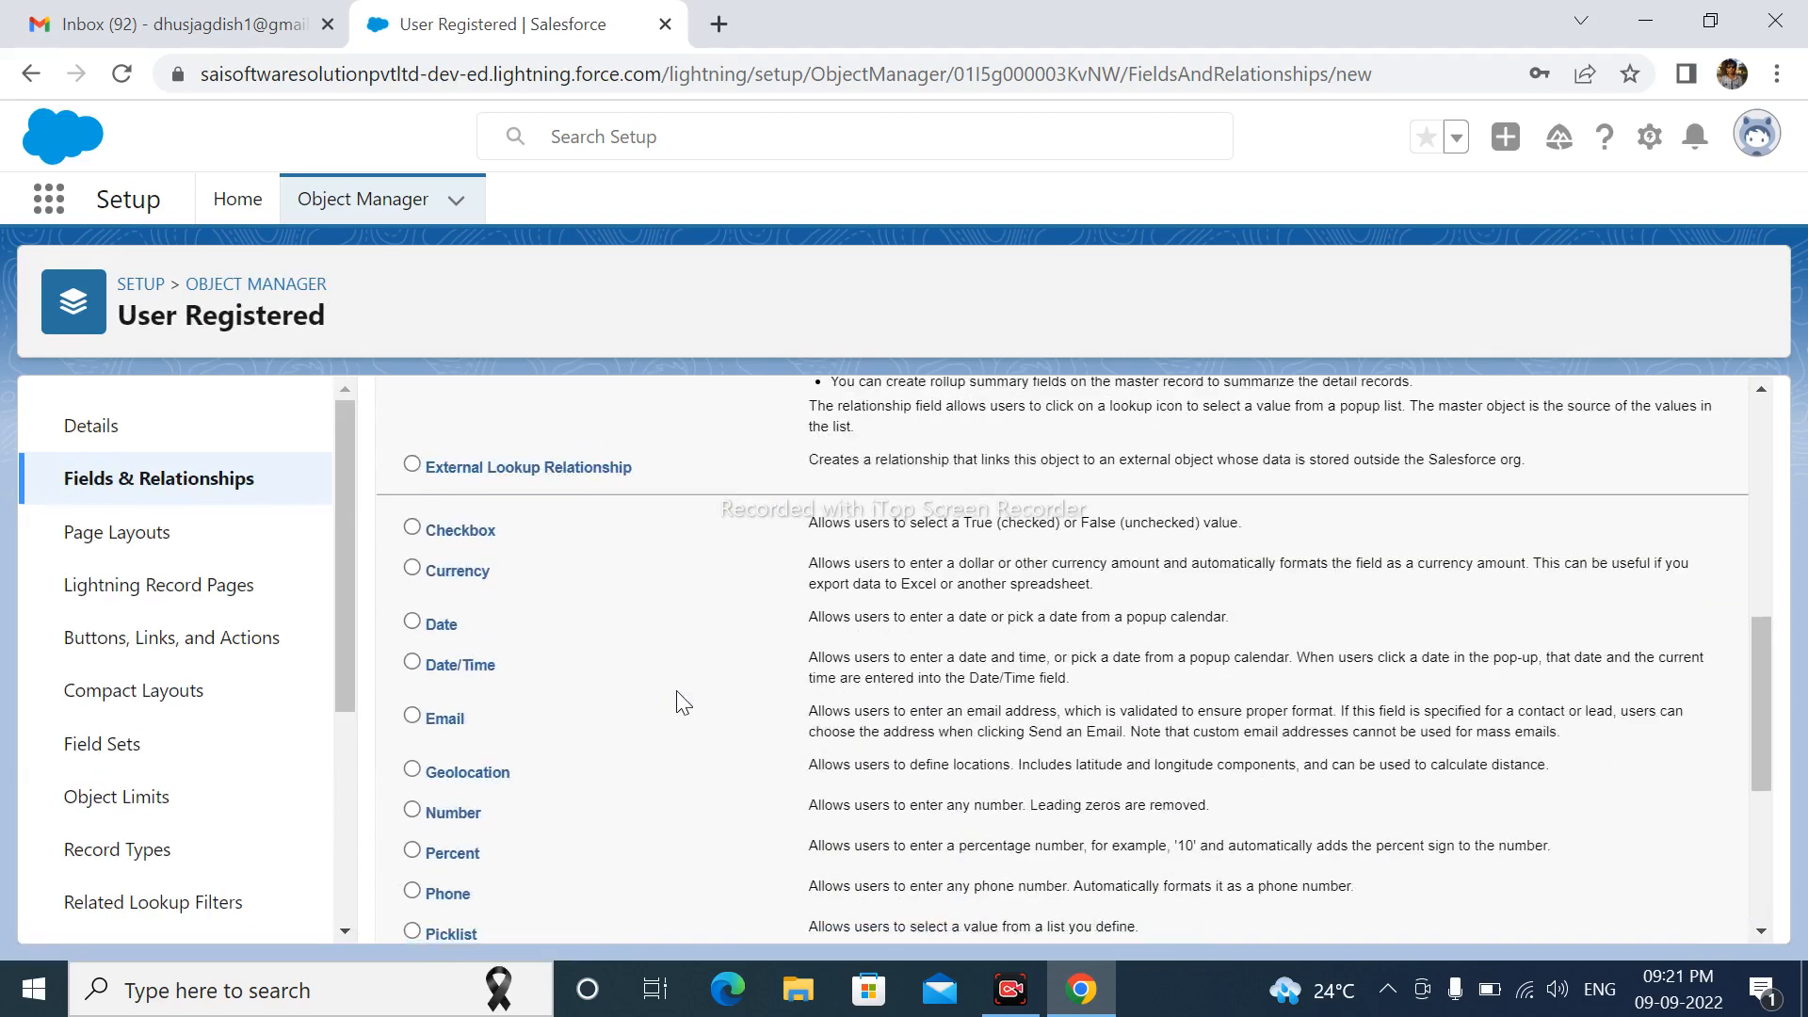
click(412, 716)
scroll(756, 659, up, 1)
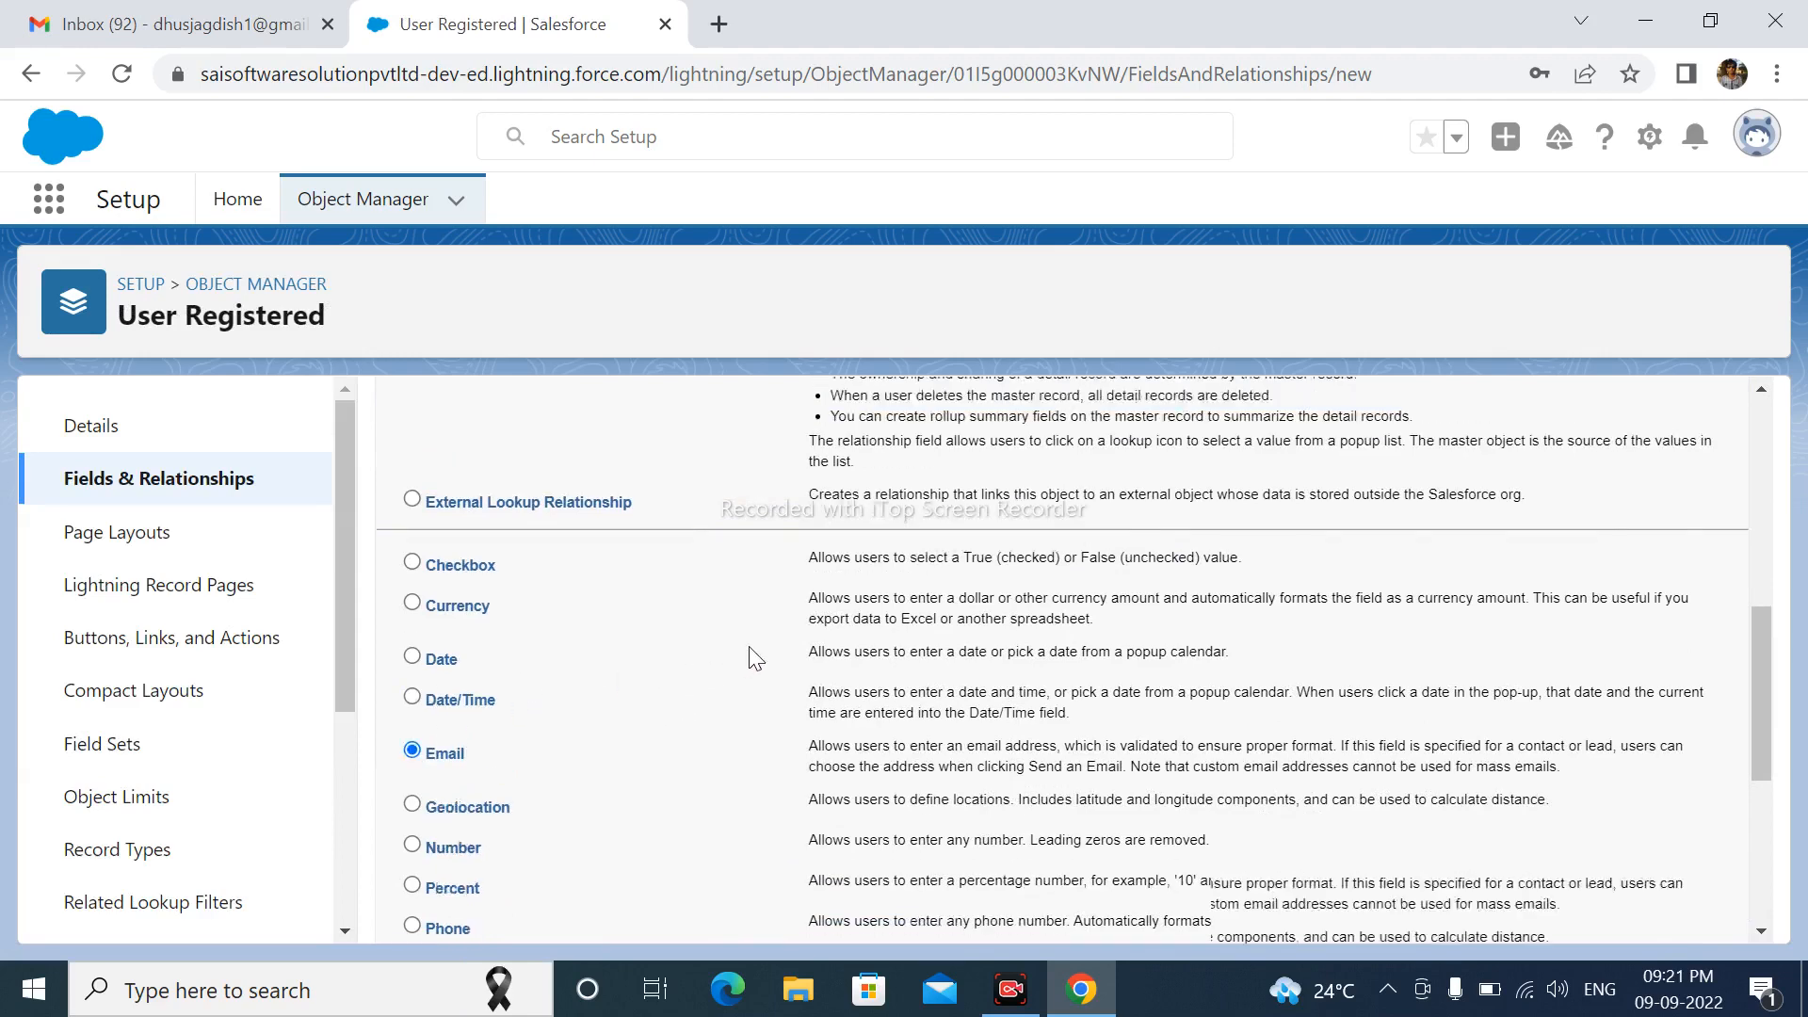
scroll(756, 659, up, 10)
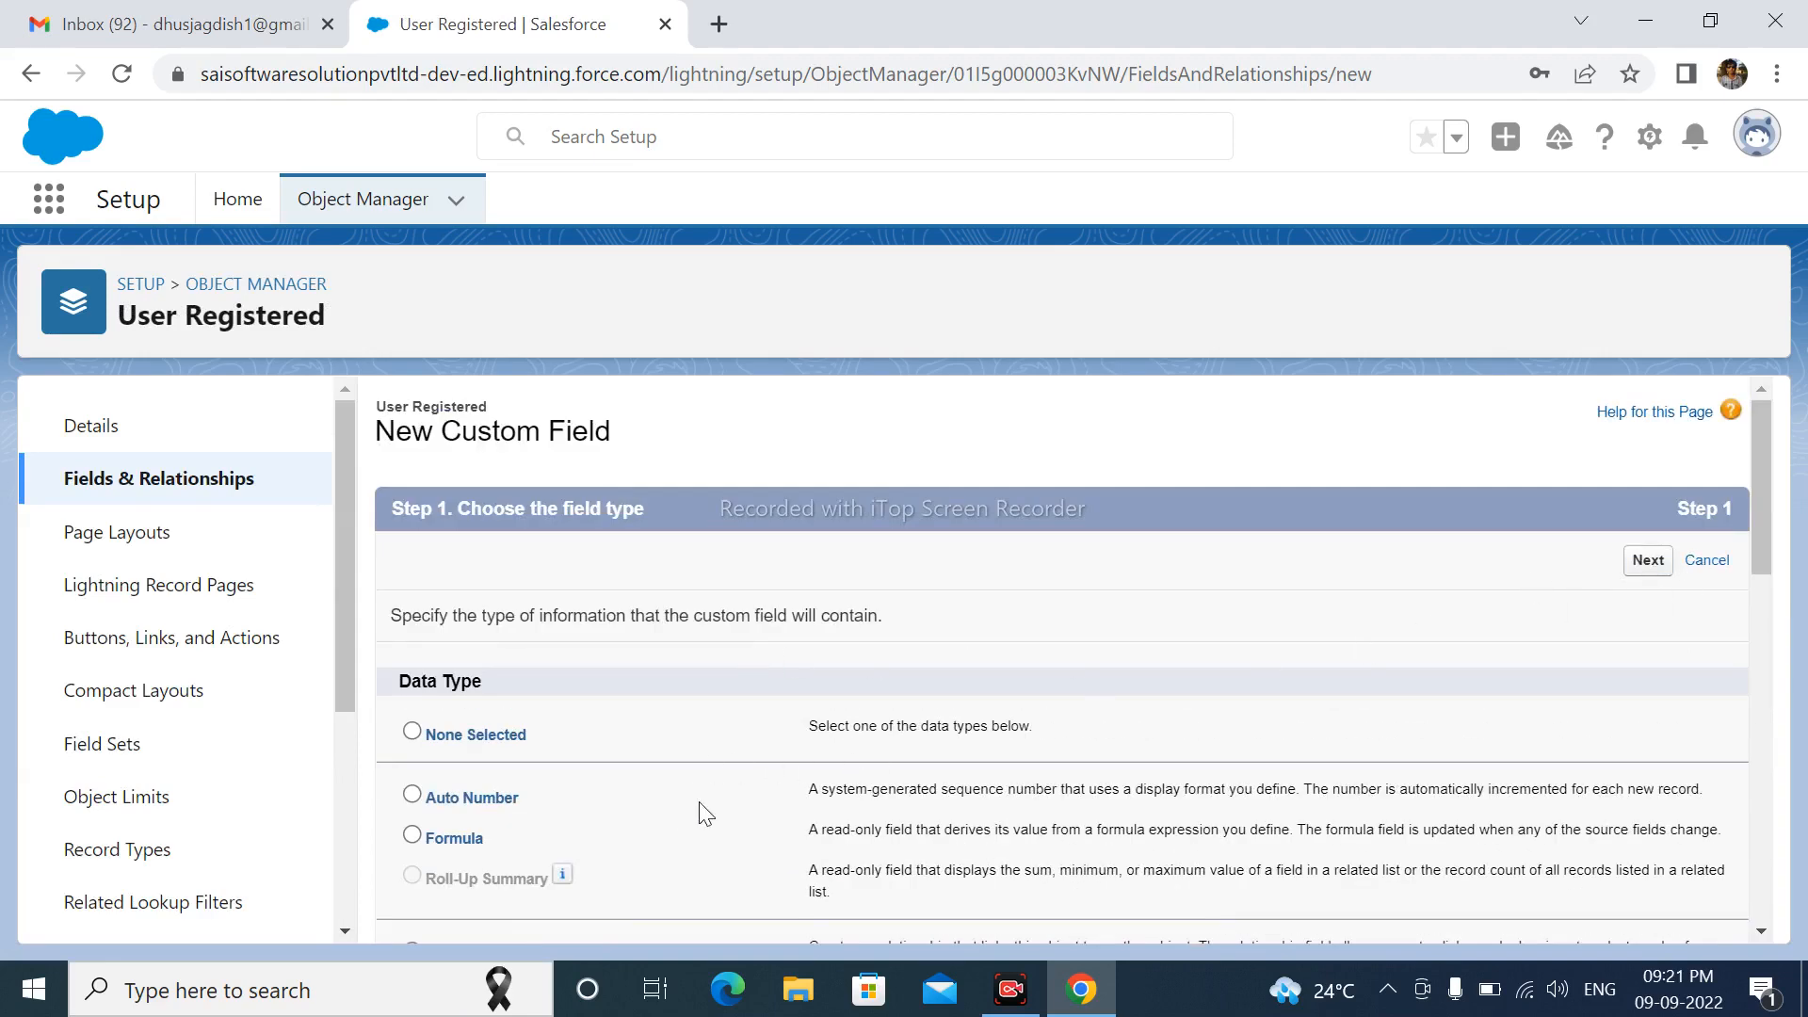
click(1649, 560)
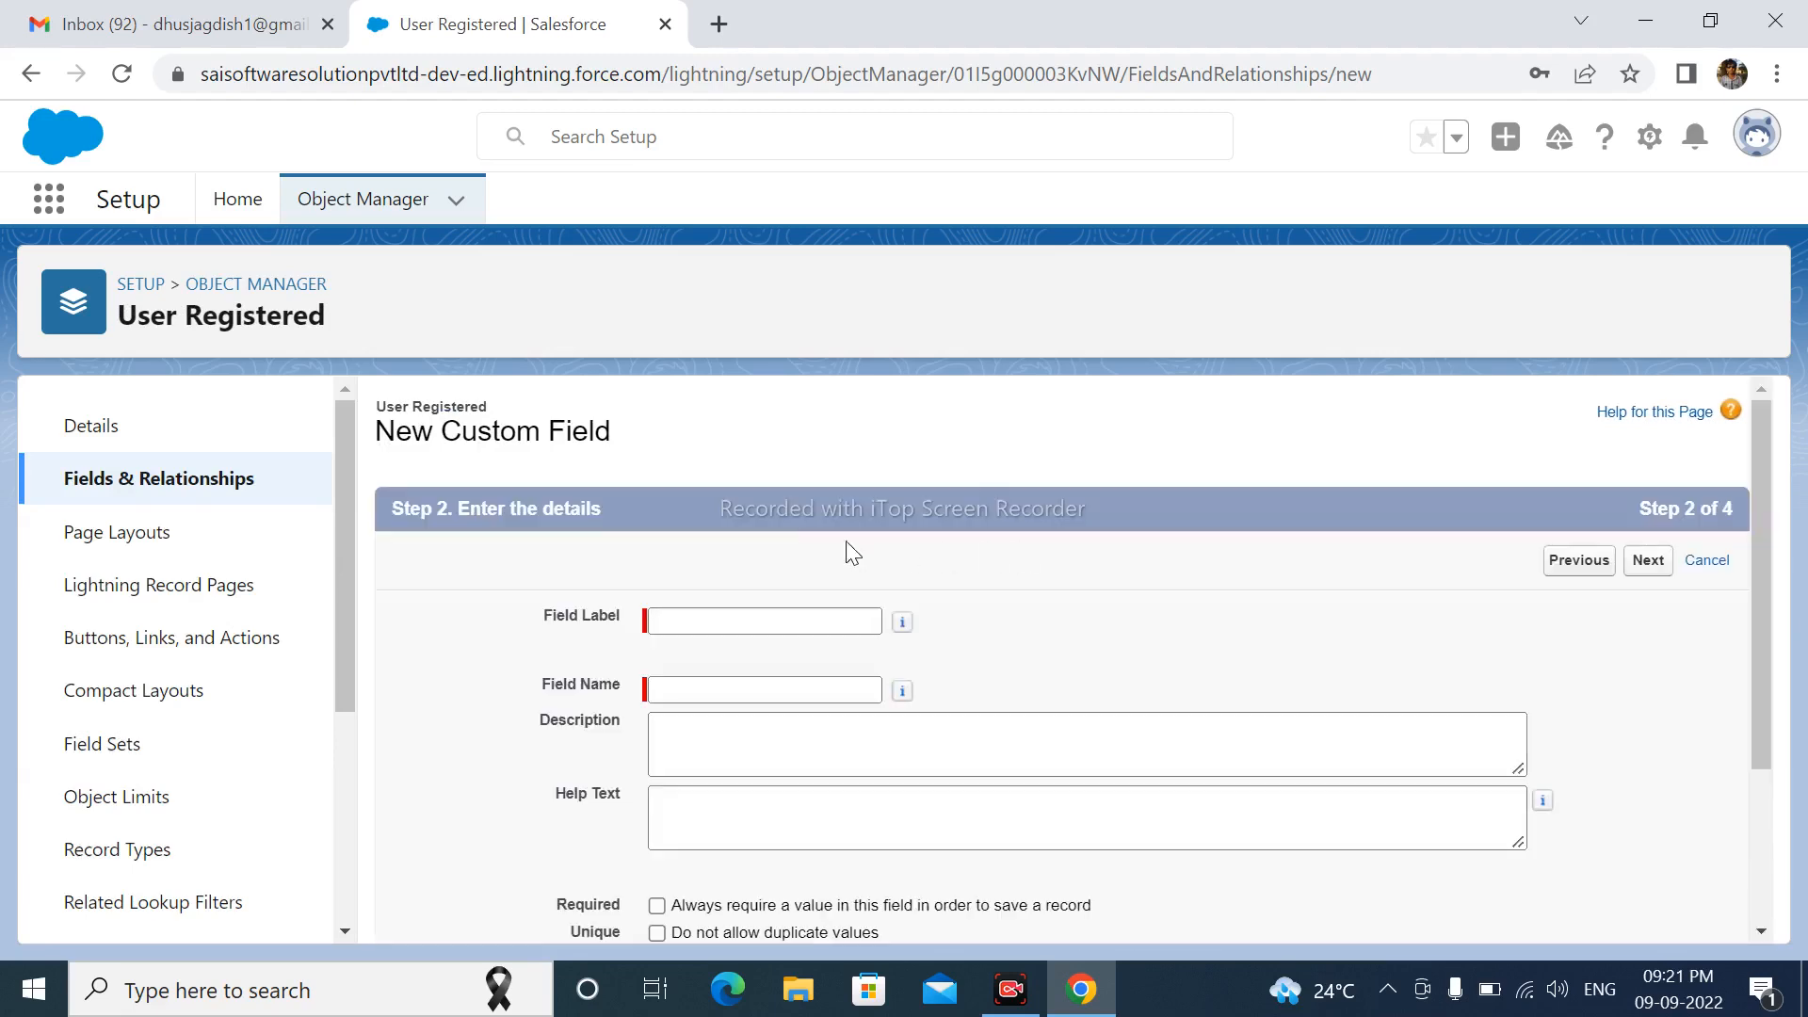
- Label the field Email with the matching field name, keep the default options, and proceed to field-level security
click(727, 622)
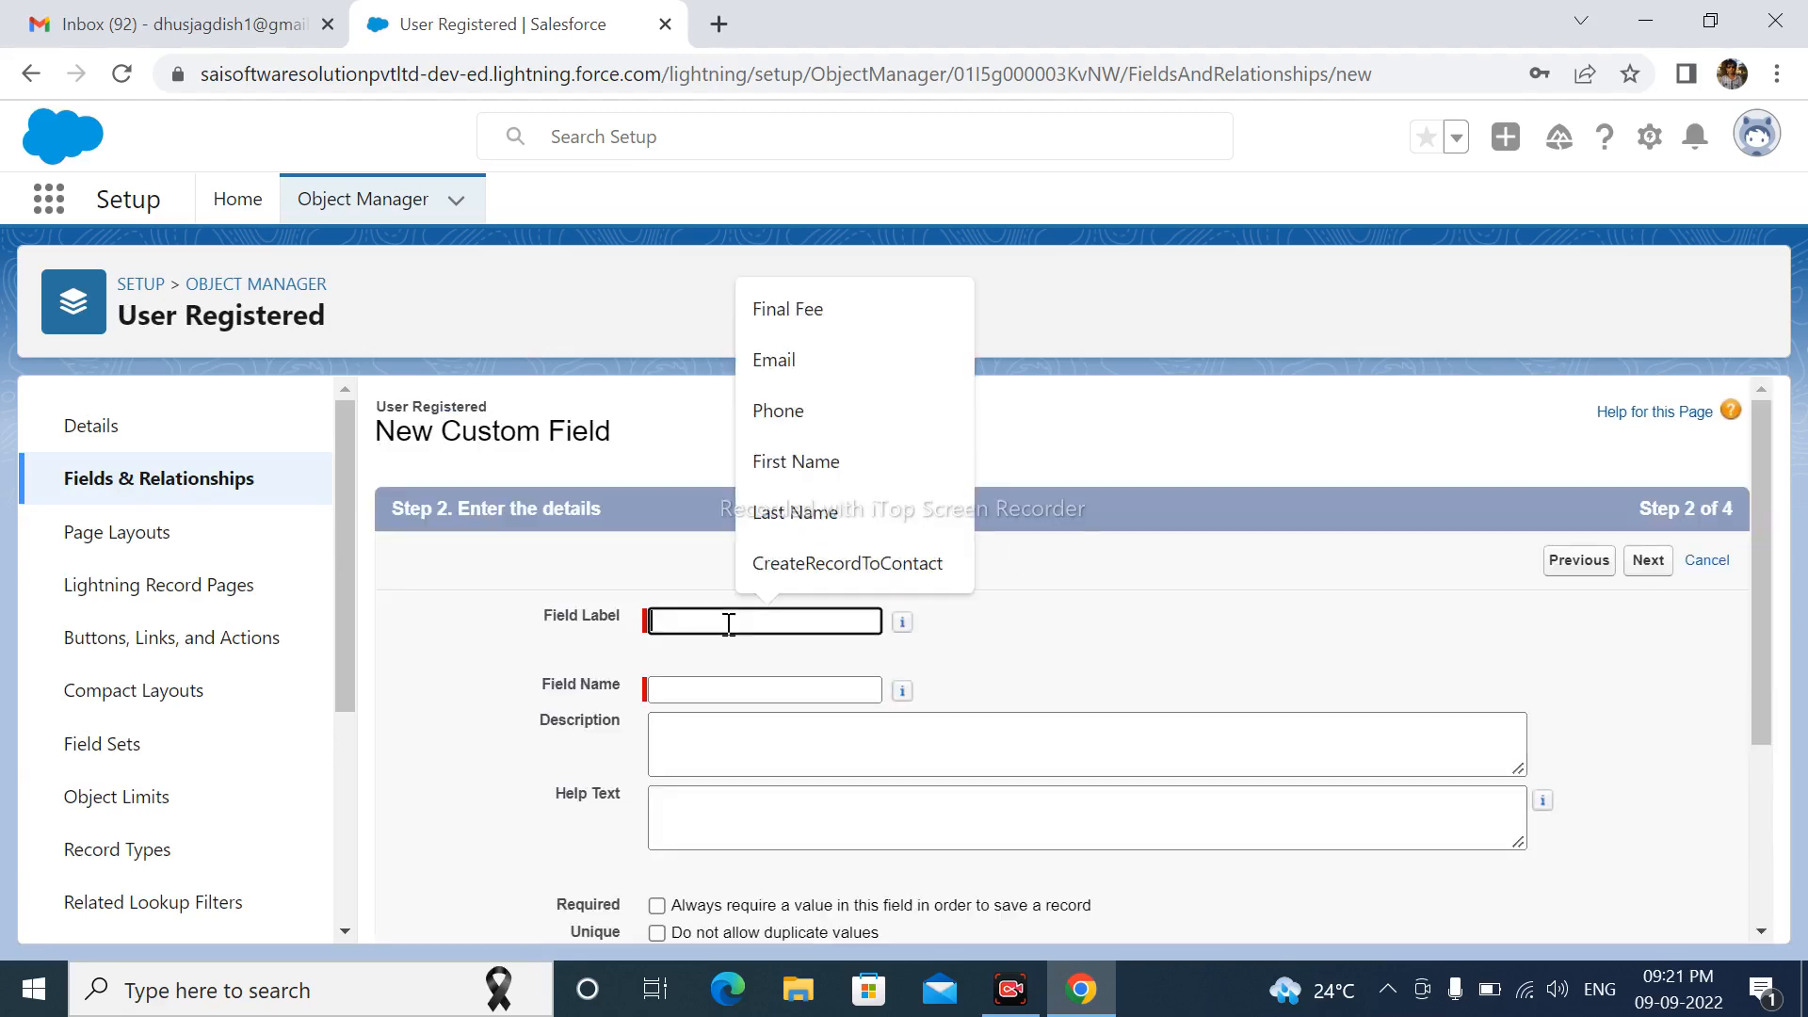
click(801, 372)
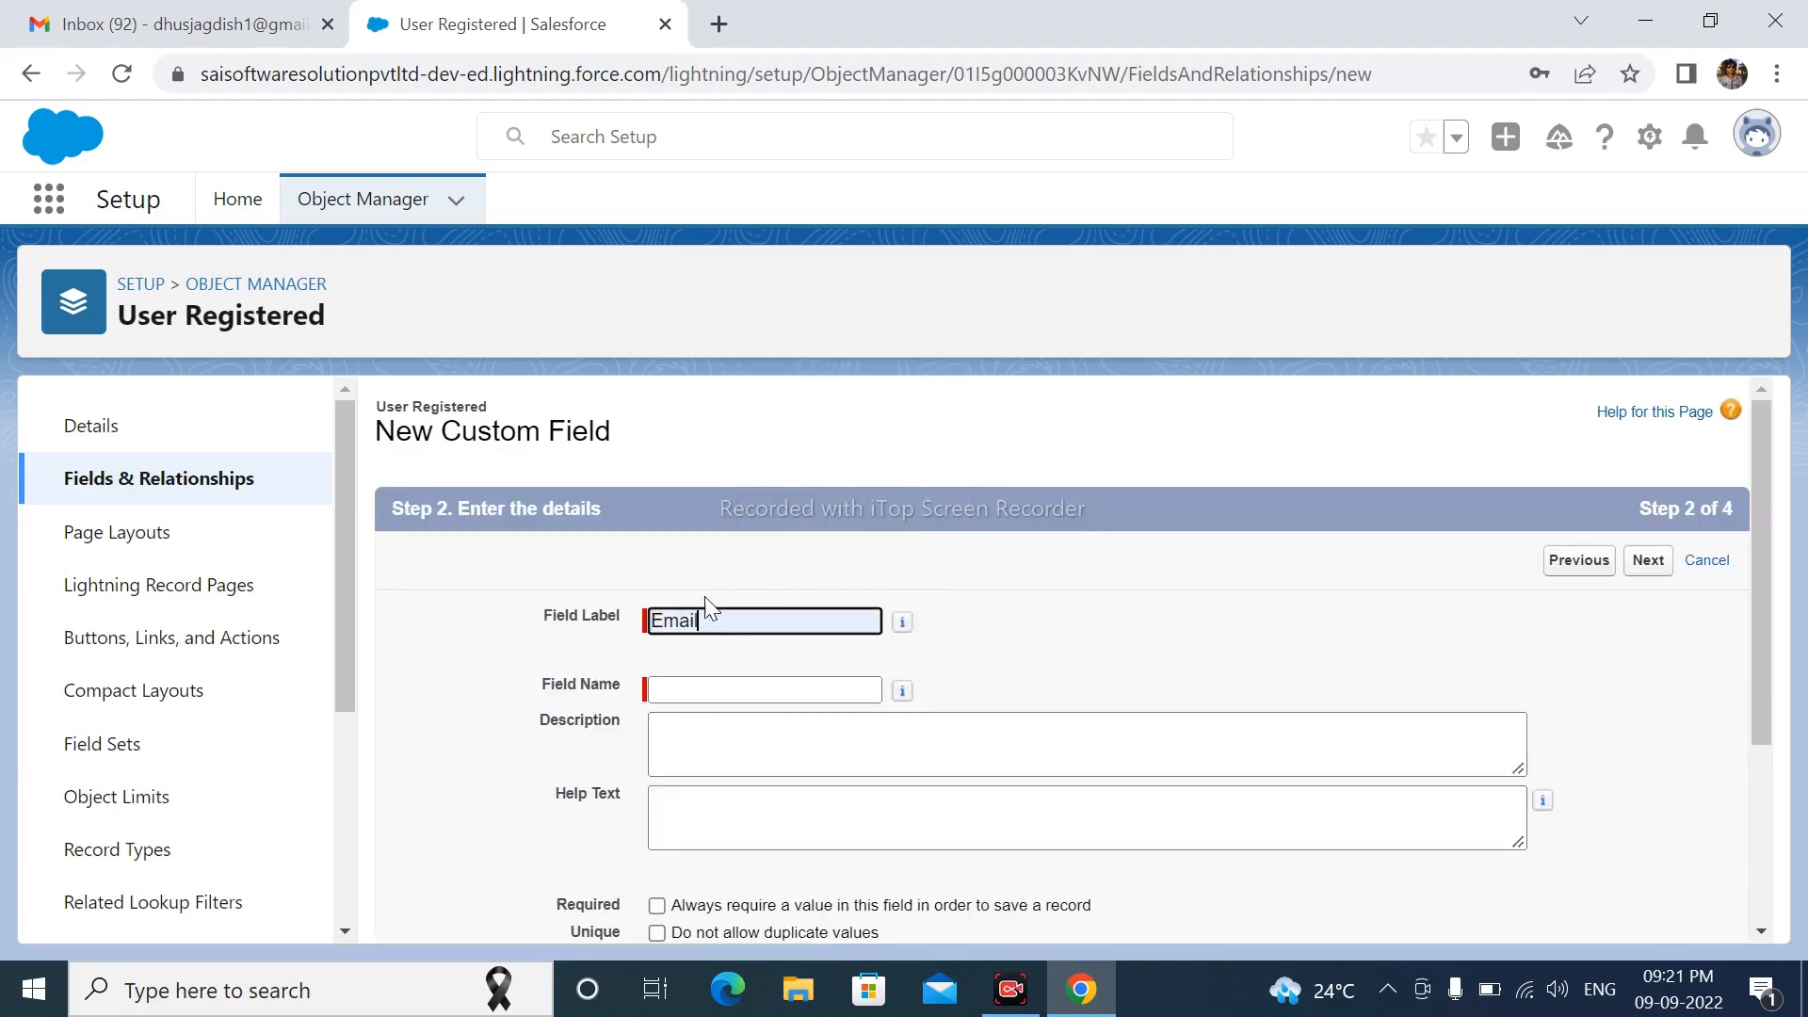
click(852, 685)
scroll(1014, 724, down, 2)
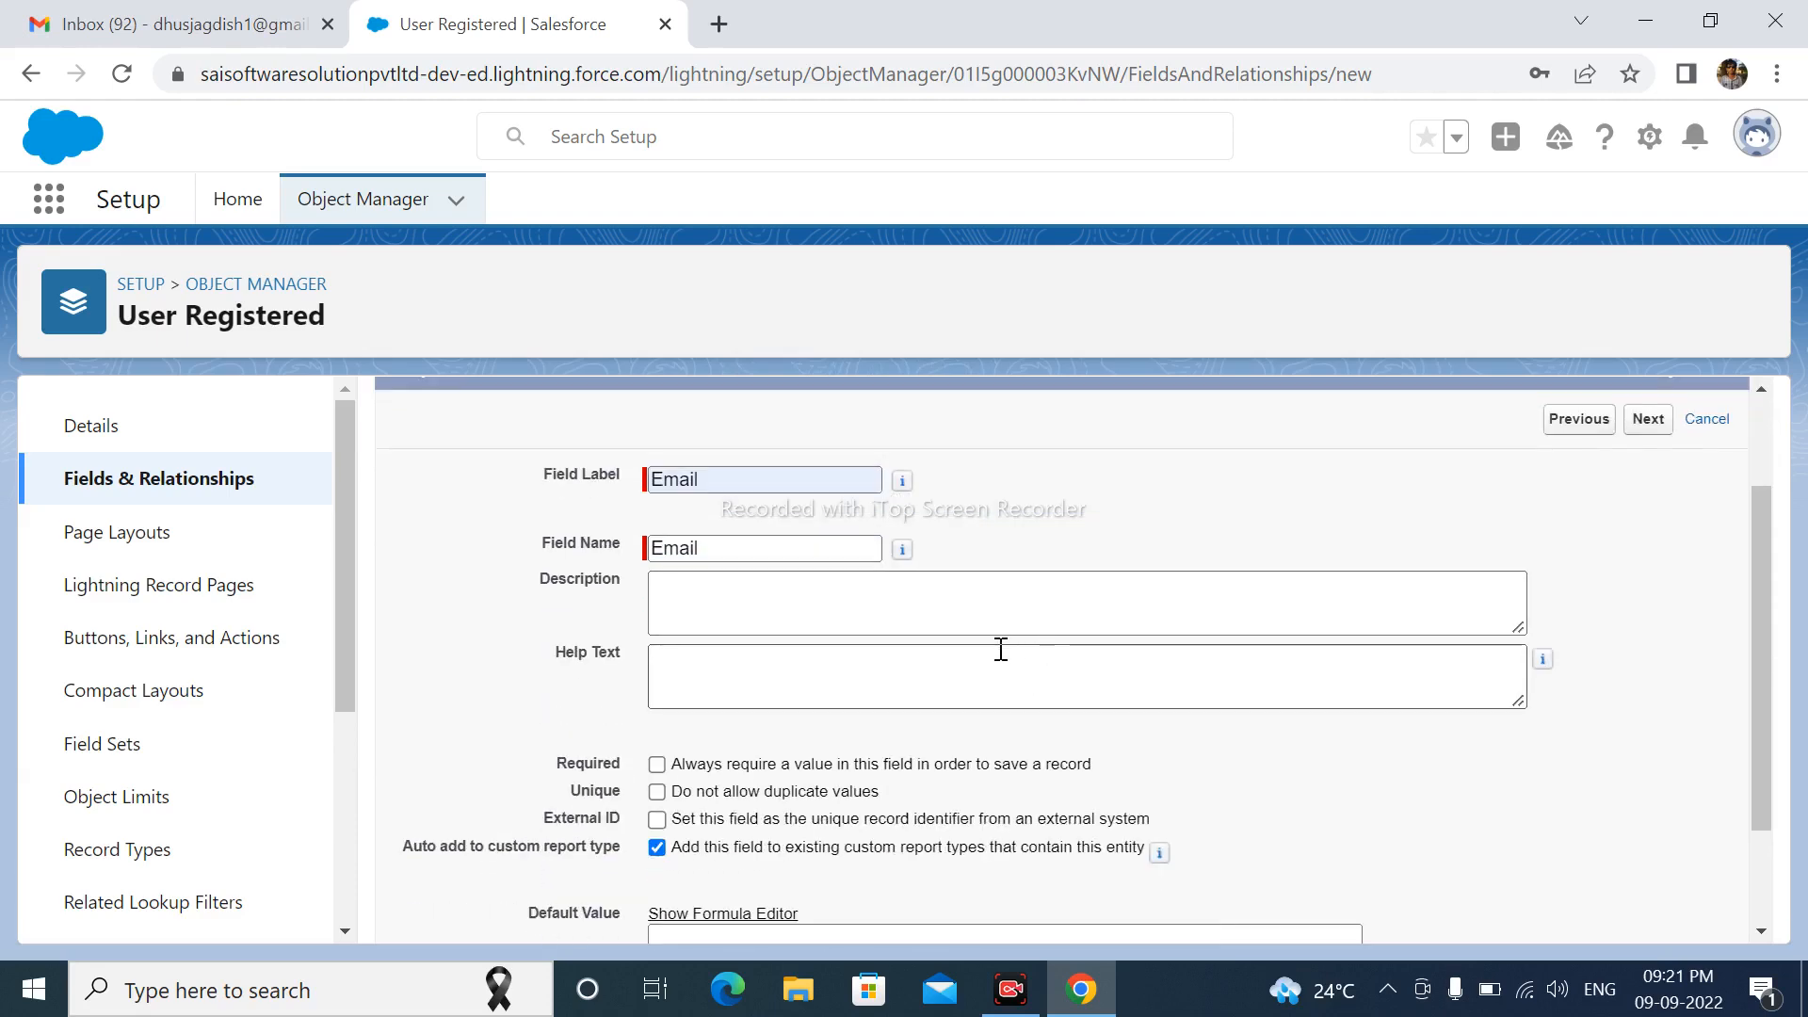
scroll(771, 825, down, 2)
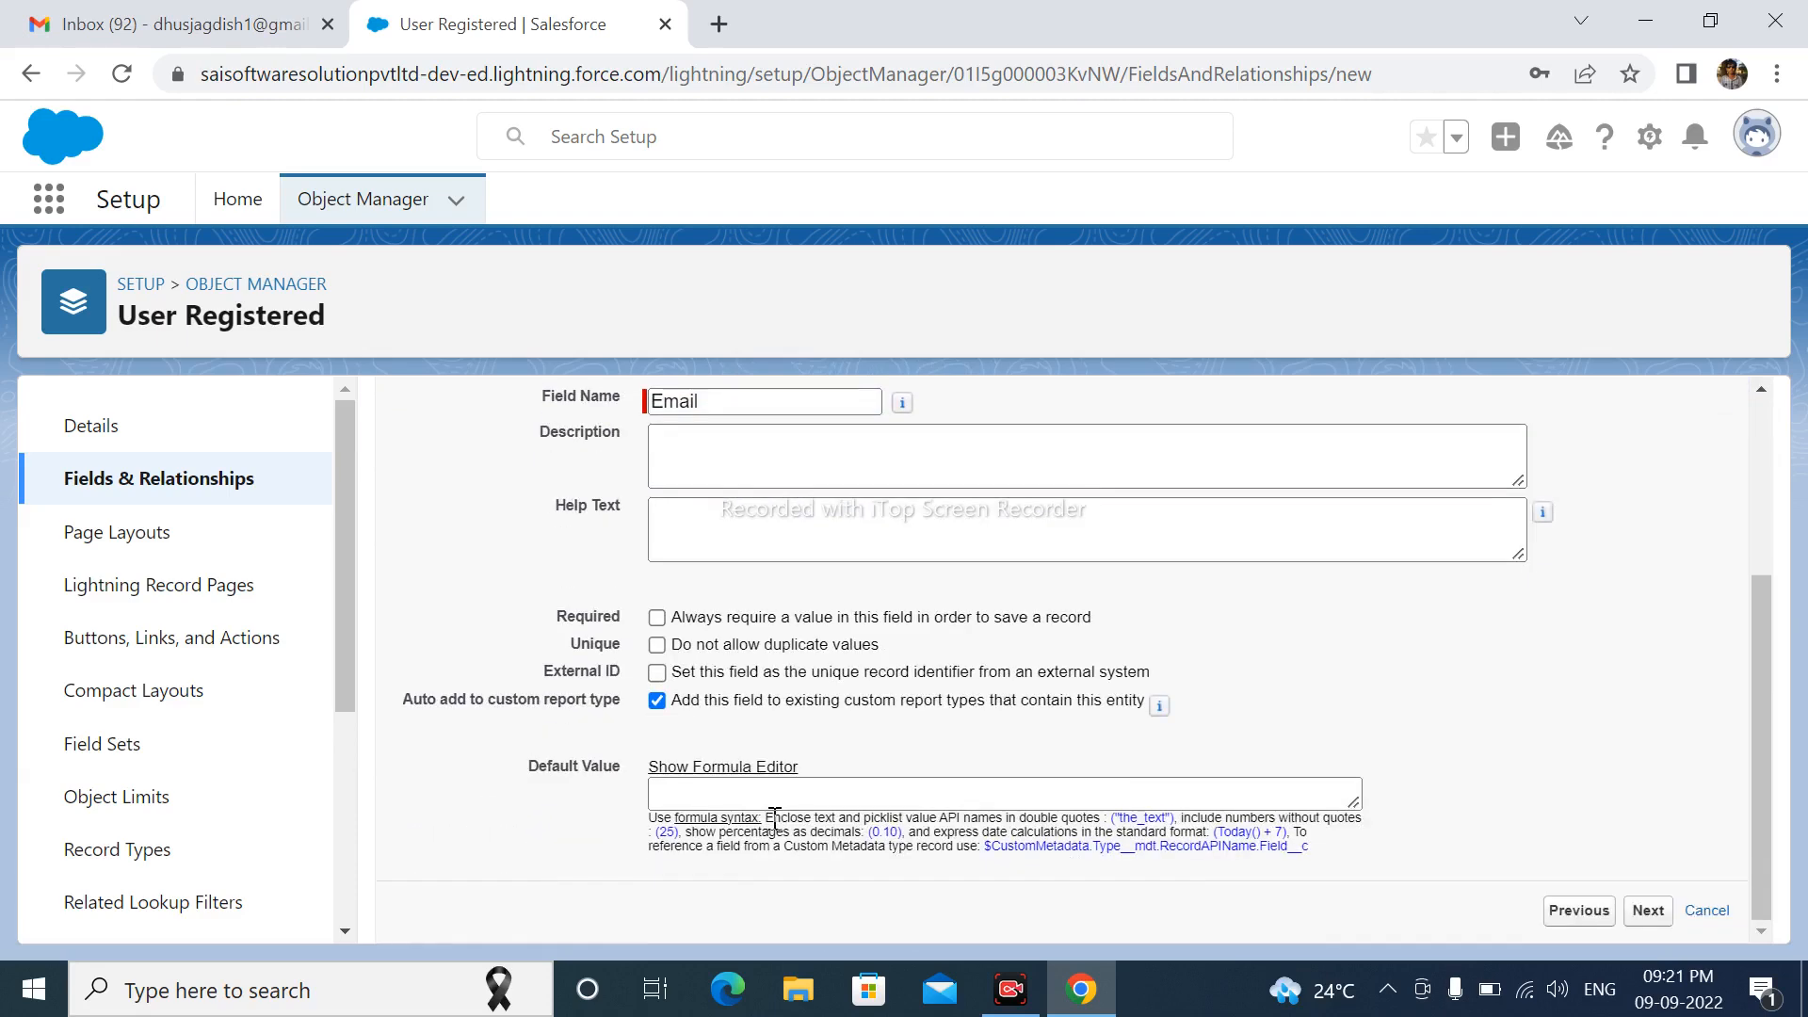
scroll(775, 819, up, 3)
click(1646, 565)
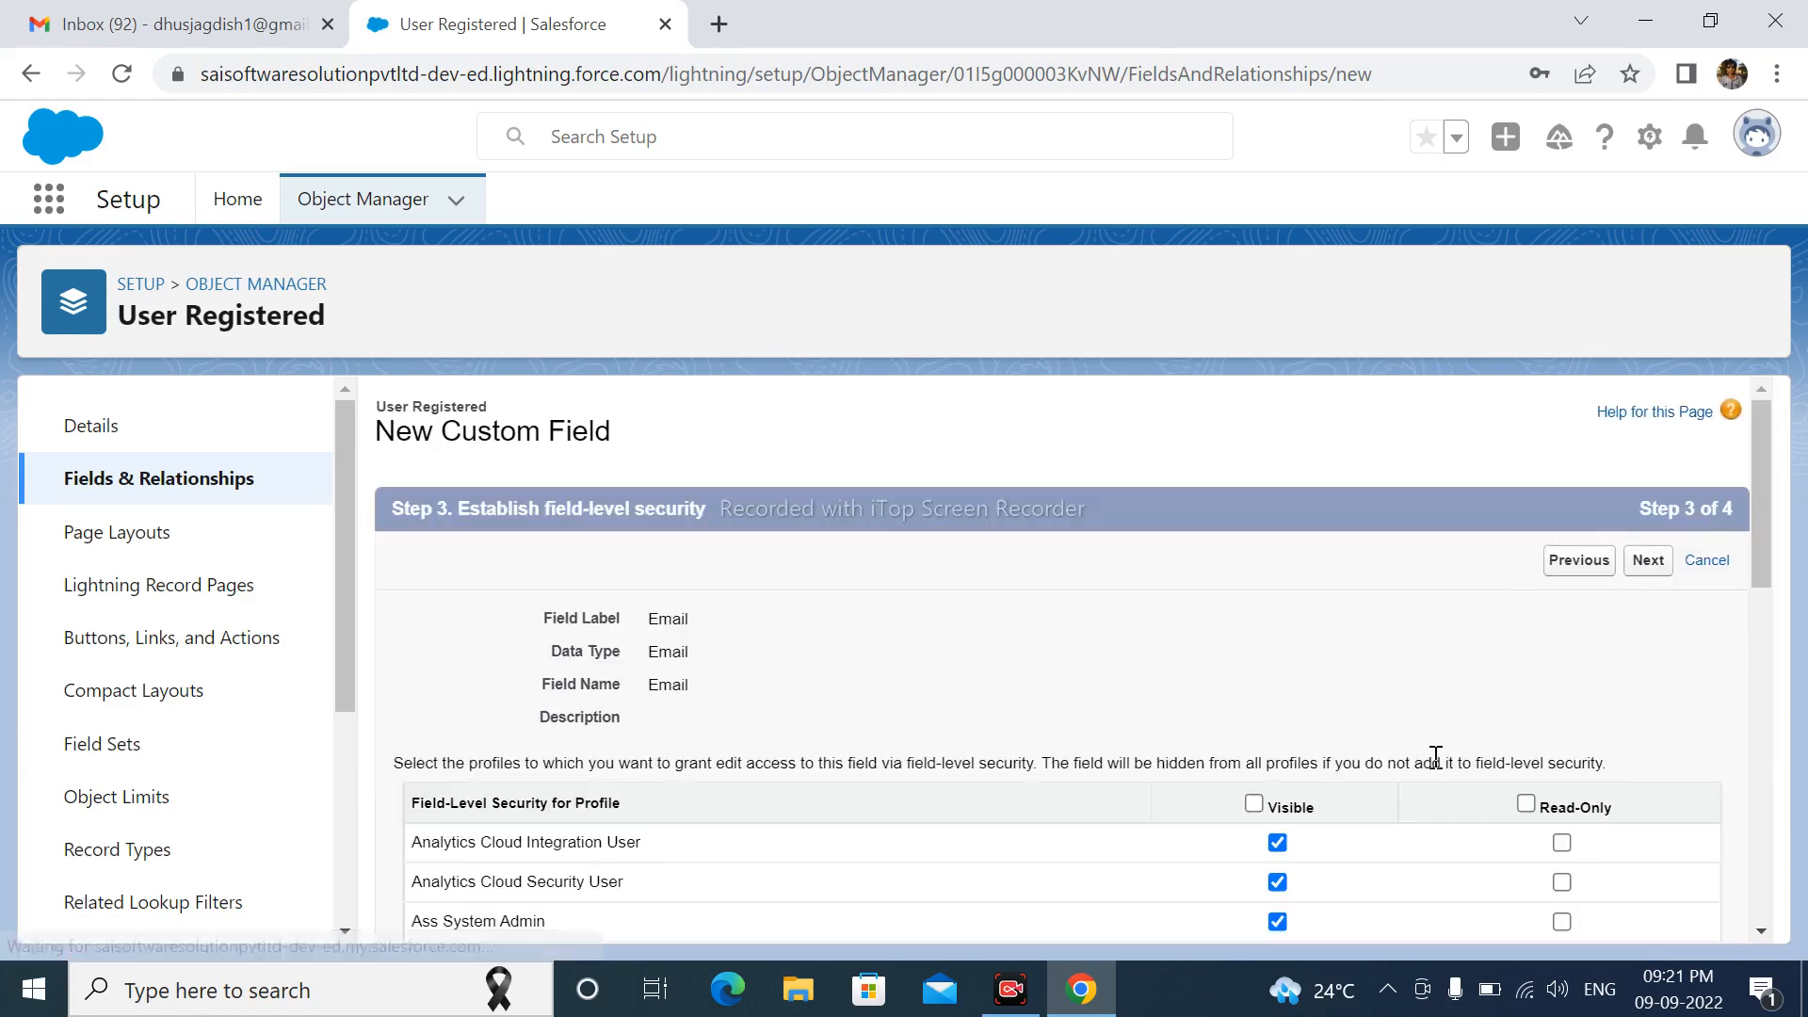
- Accept the default field-level security and page layout for the Email field, and save it to start another new field
scroll(1432, 759, down, 5)
scroll(1432, 759, up, 5)
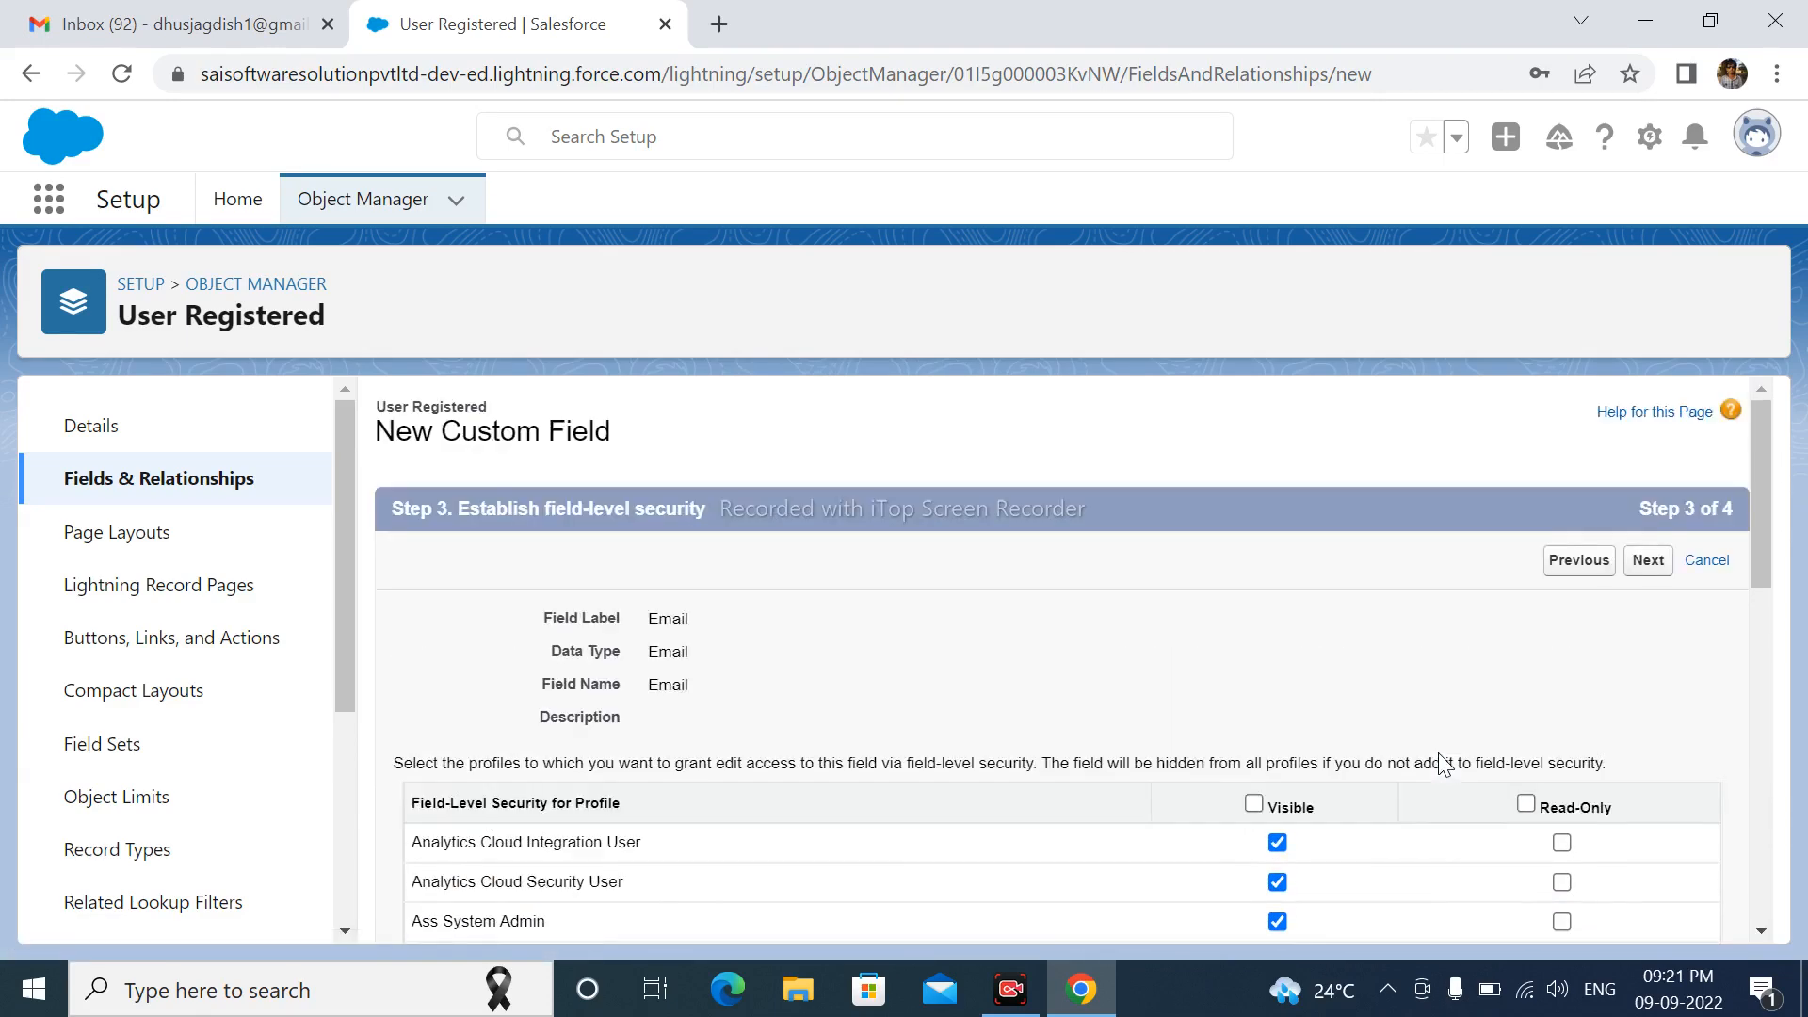
click(1660, 573)
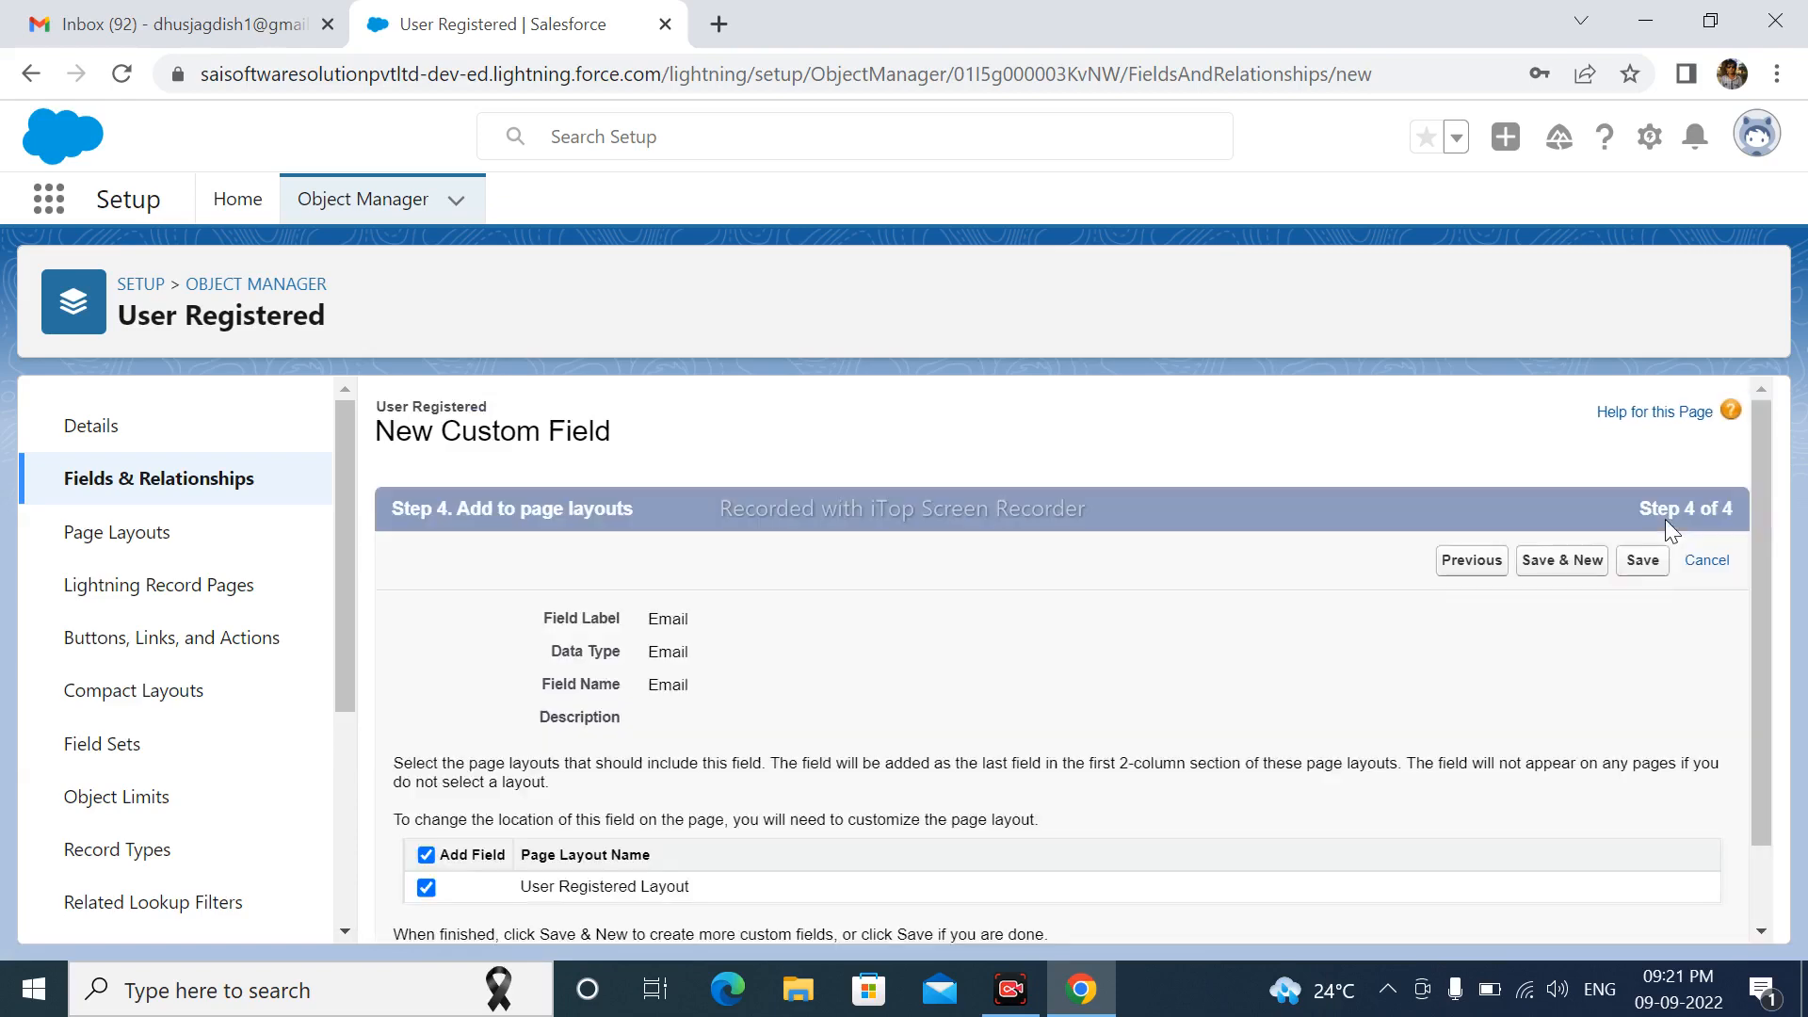
click(1582, 579)
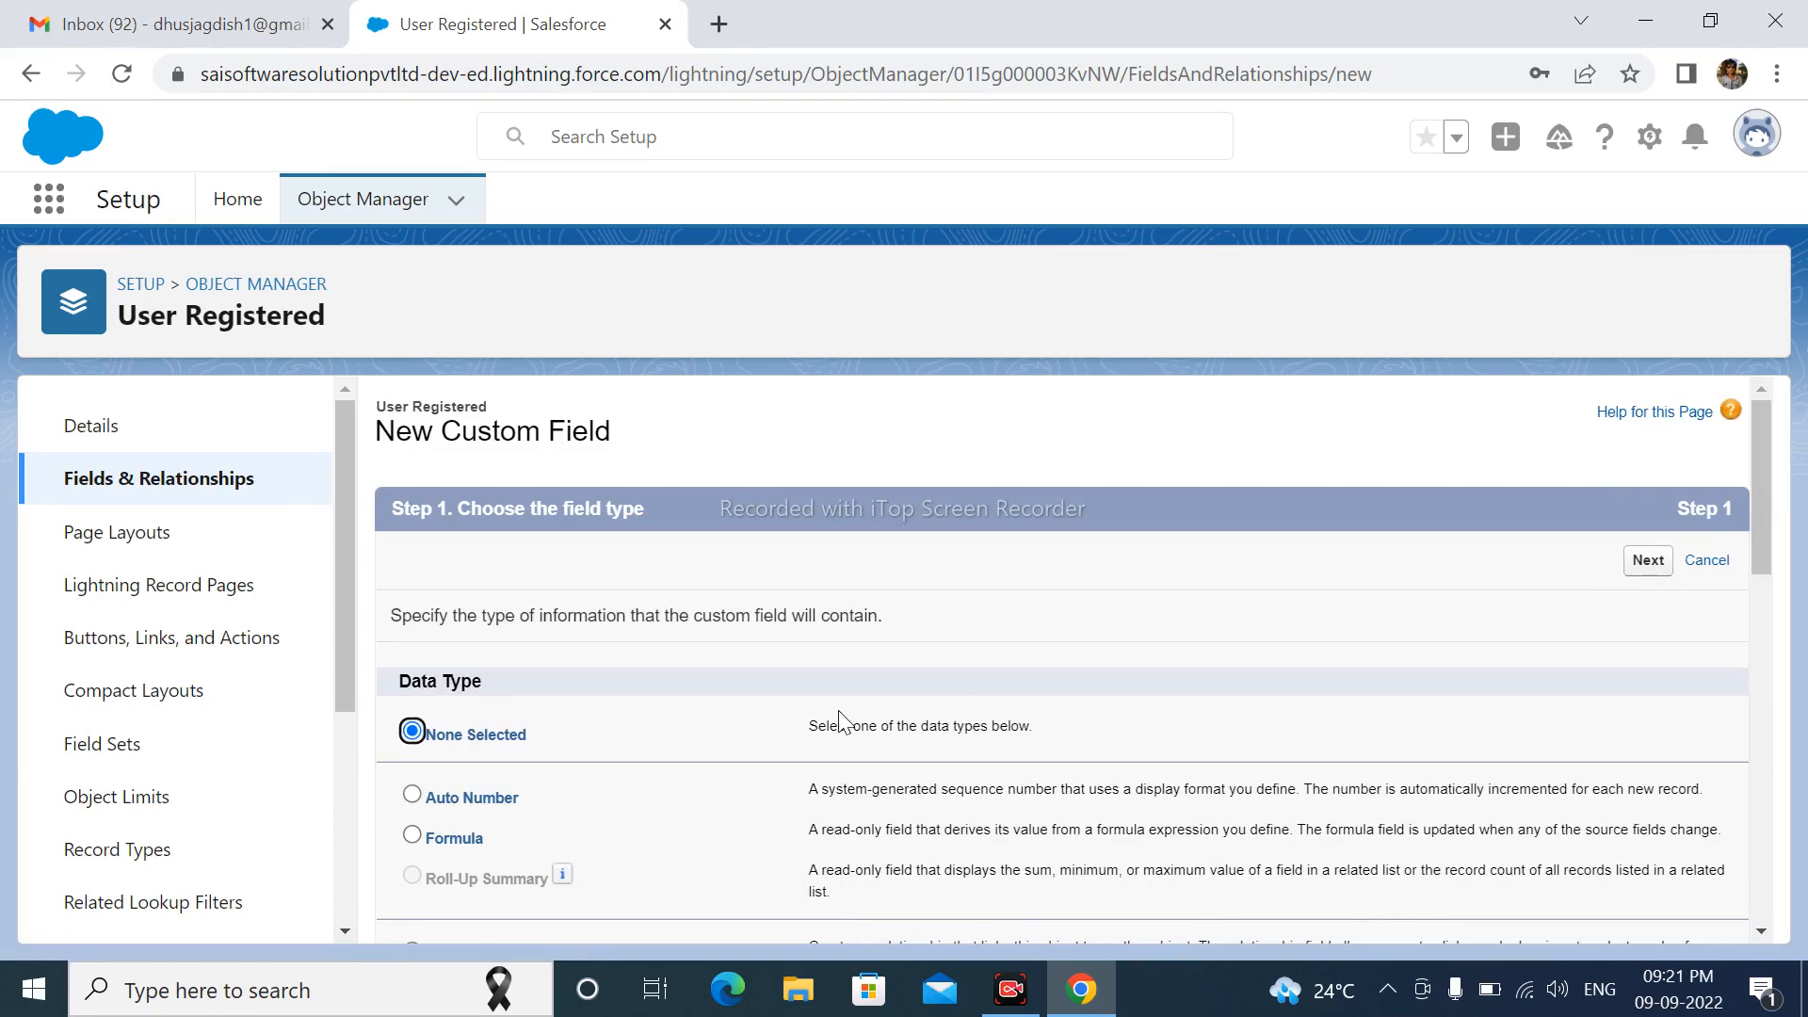
- Choose the Picklist data type for the fourth custom field and proceed to its details, ready to enter the field label
scroll(841, 723, down, 6)
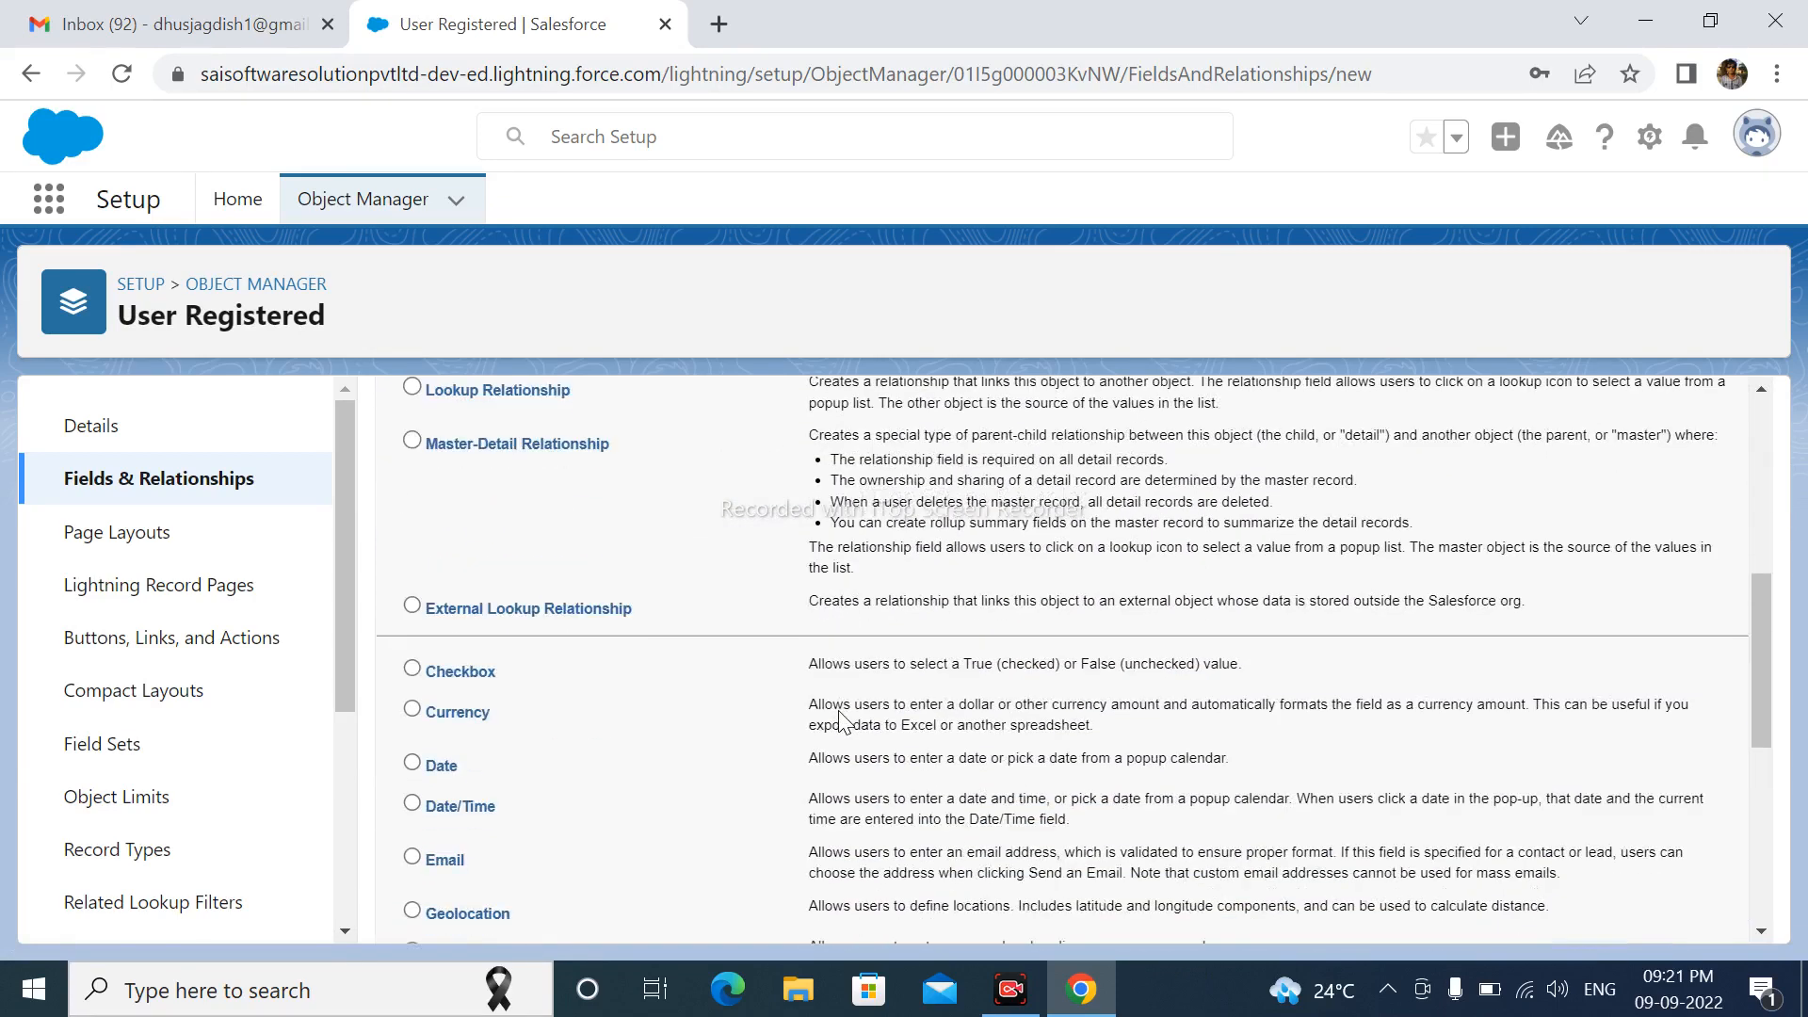
scroll(841, 723, down, 3)
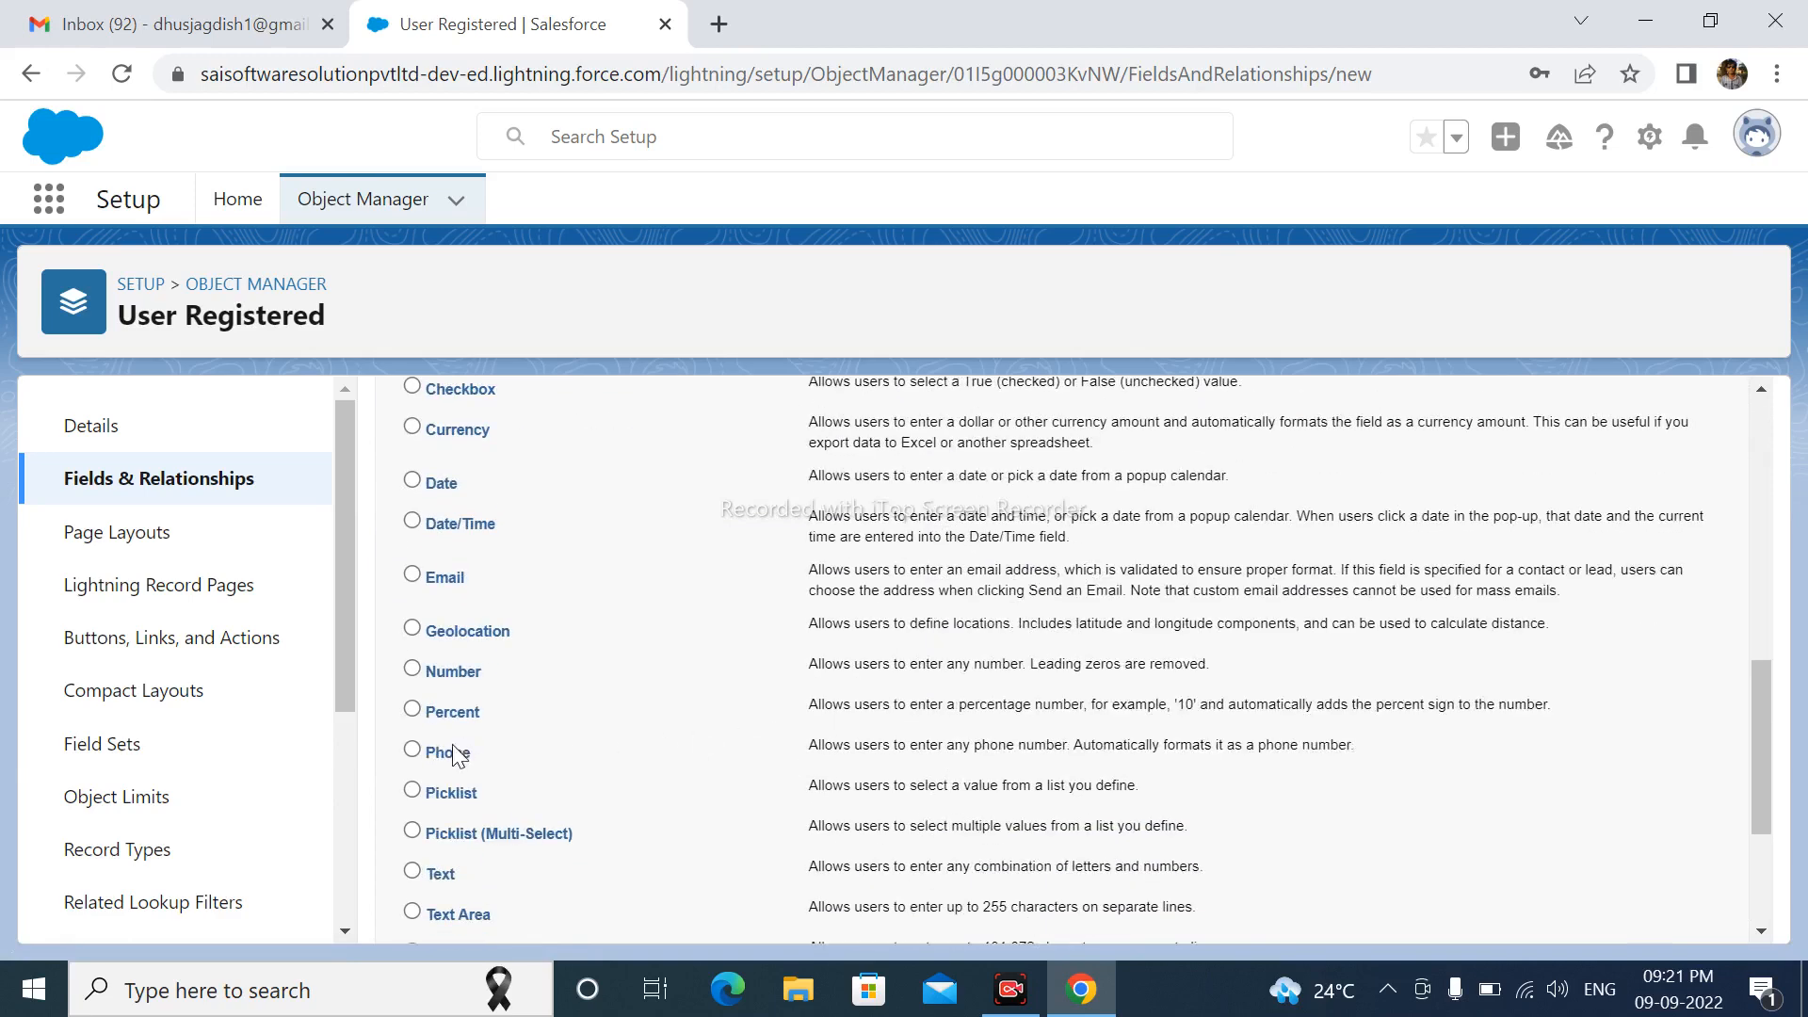
click(413, 790)
scroll(937, 659, up, 10)
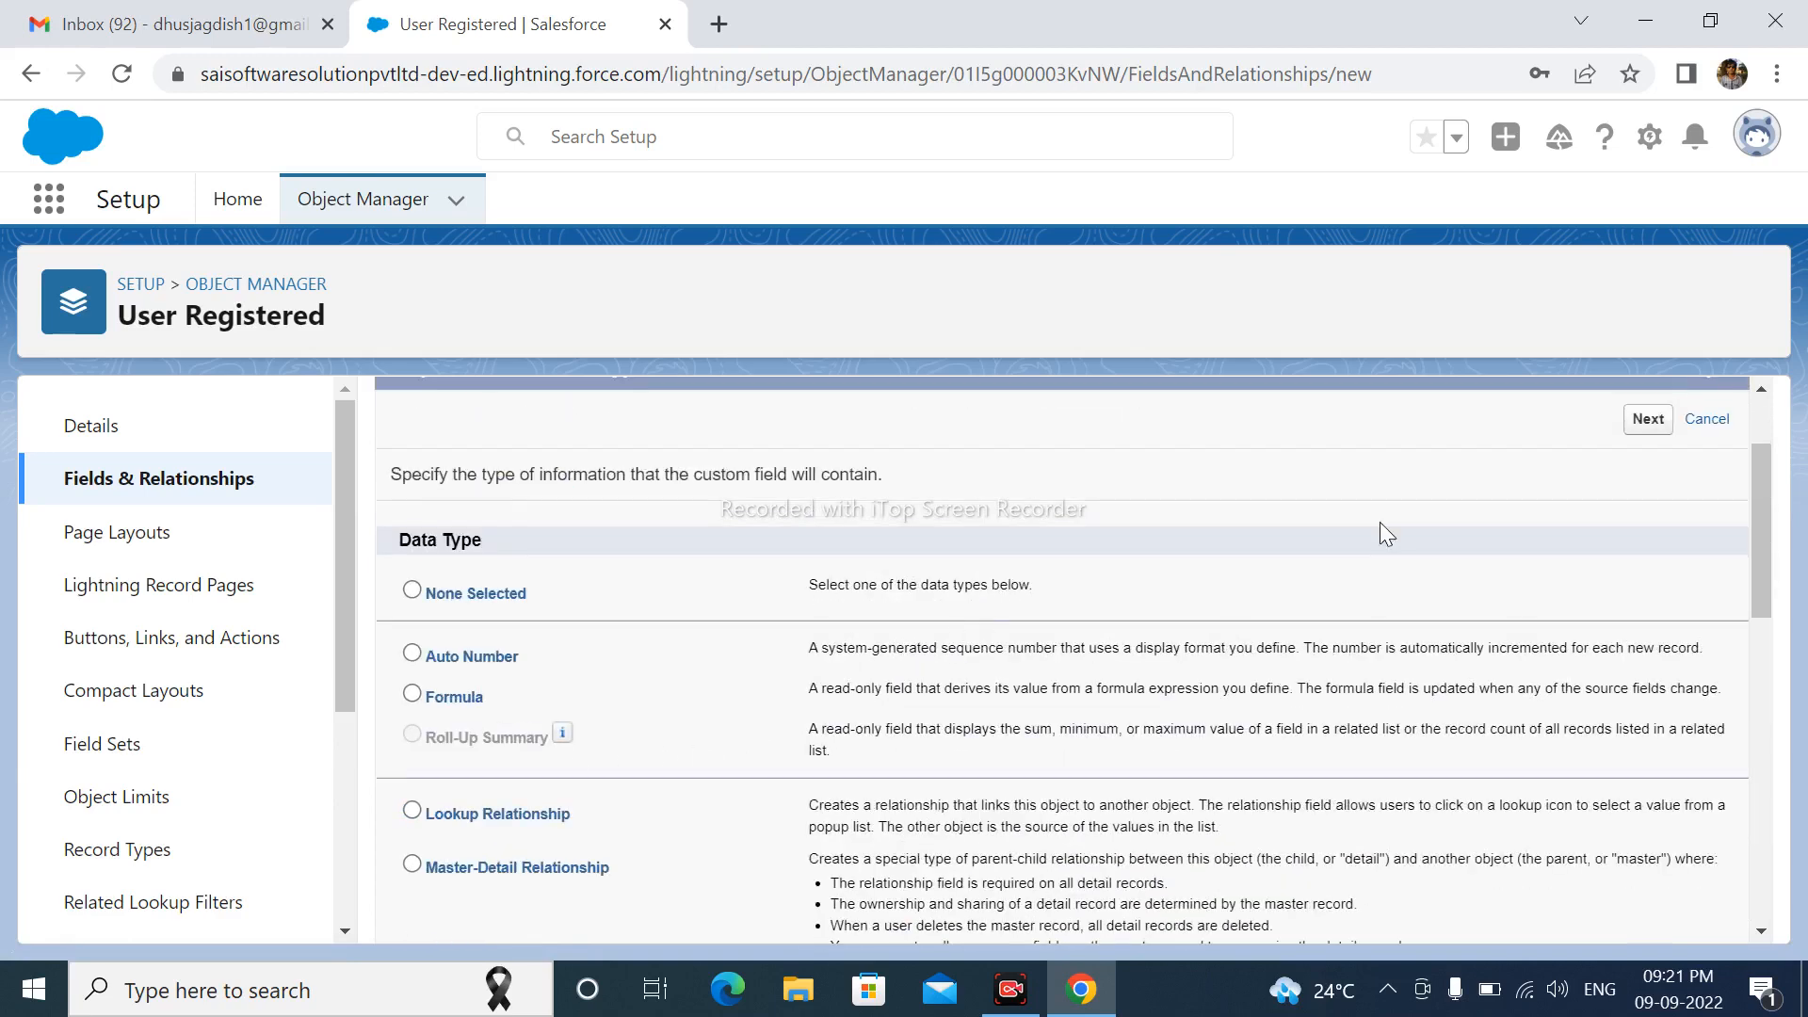
click(1655, 426)
click(730, 612)
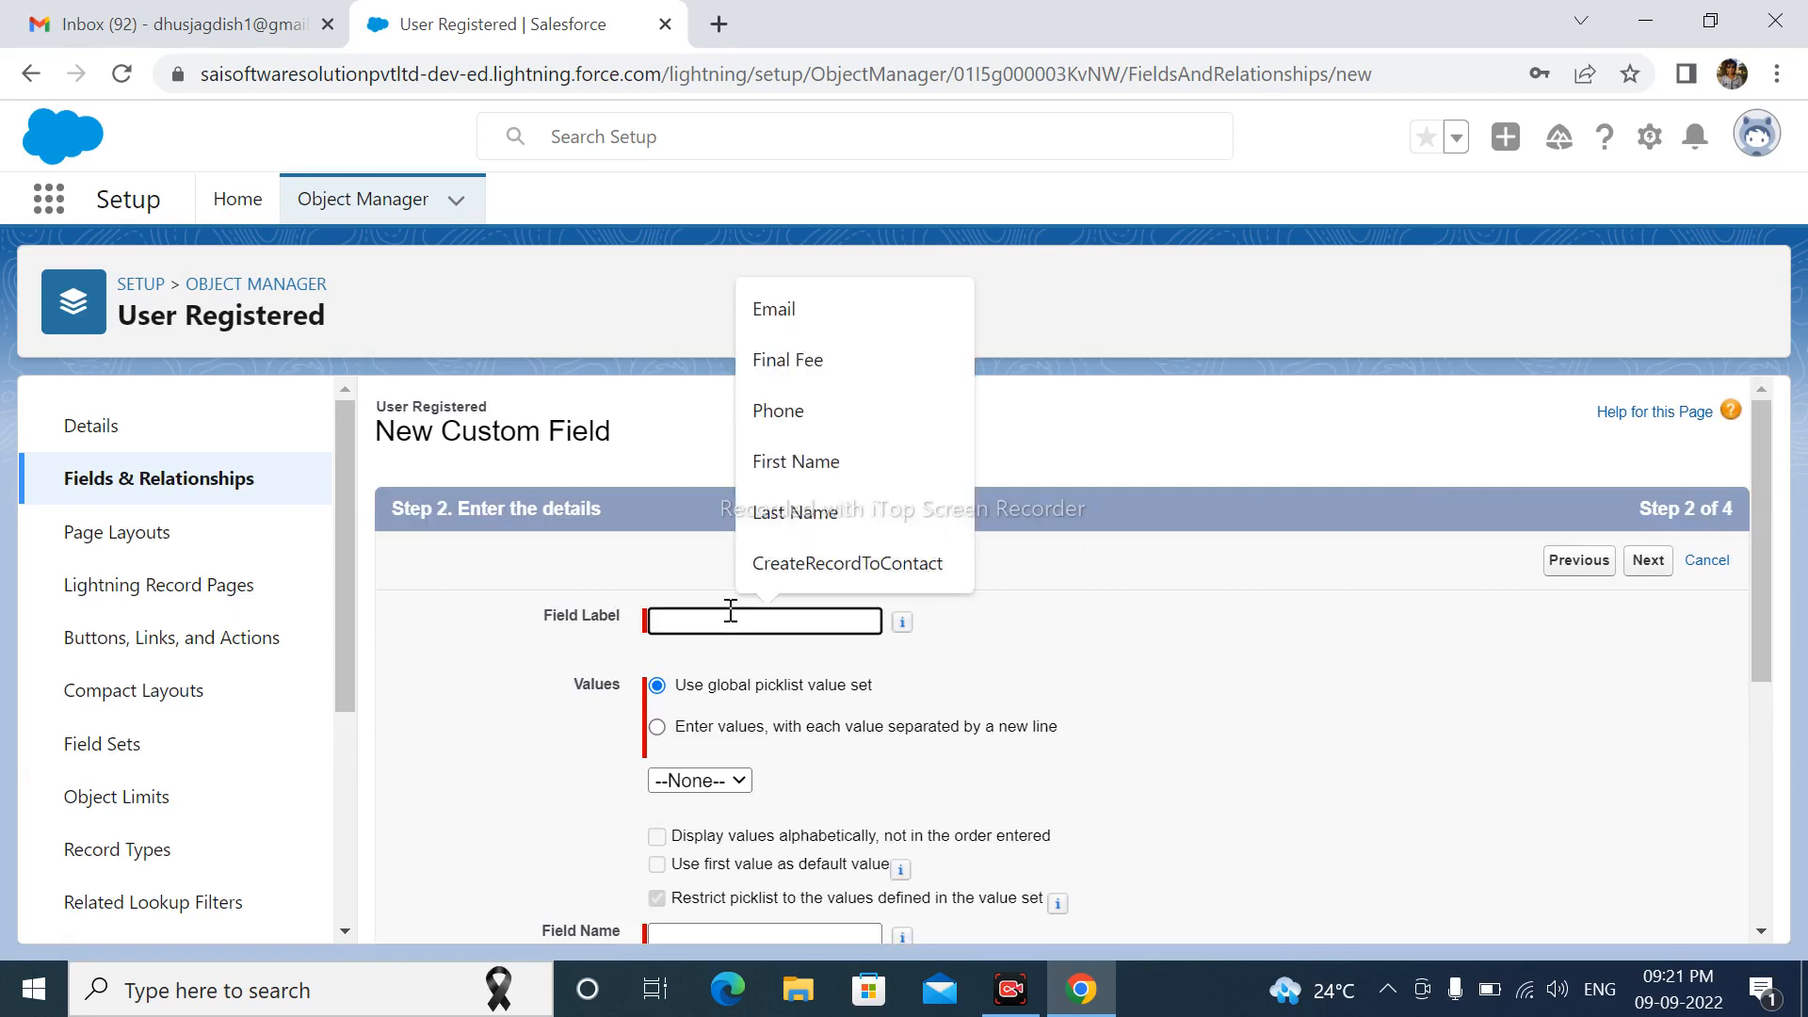
- Label the picklist field Country and choose to enter its values directly, each separated by a new line
text(Country)
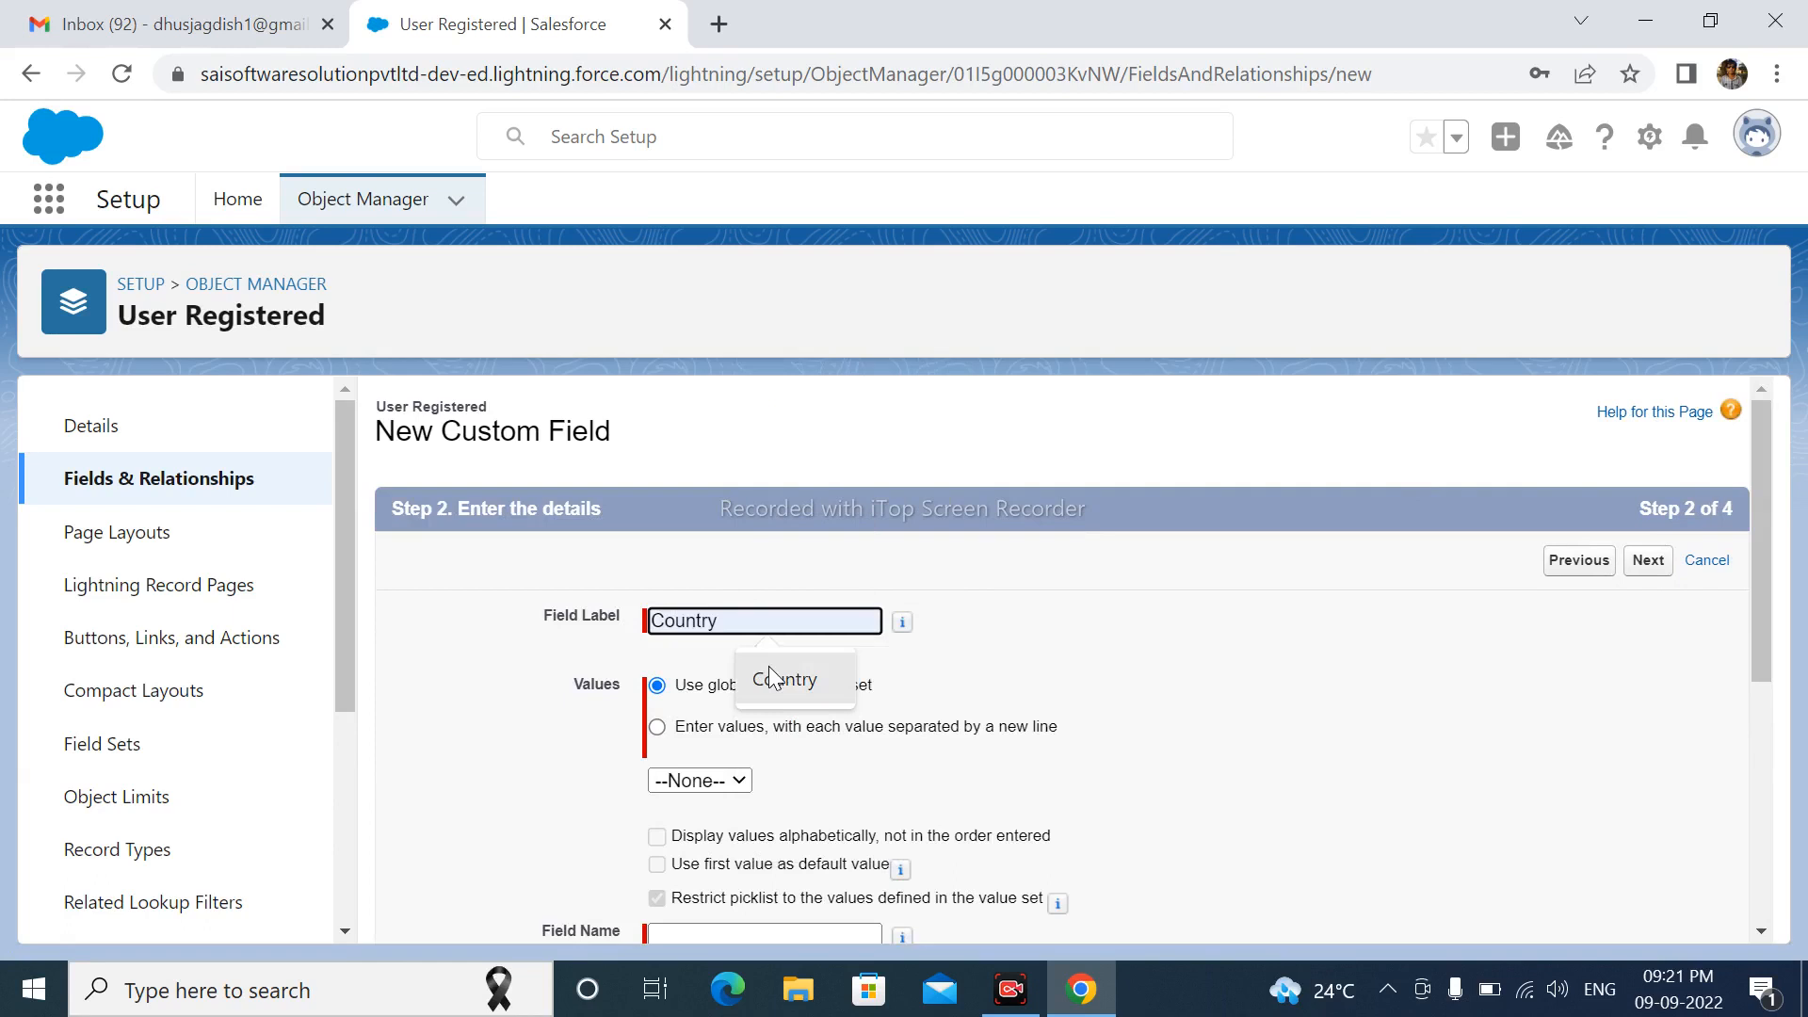
click(796, 679)
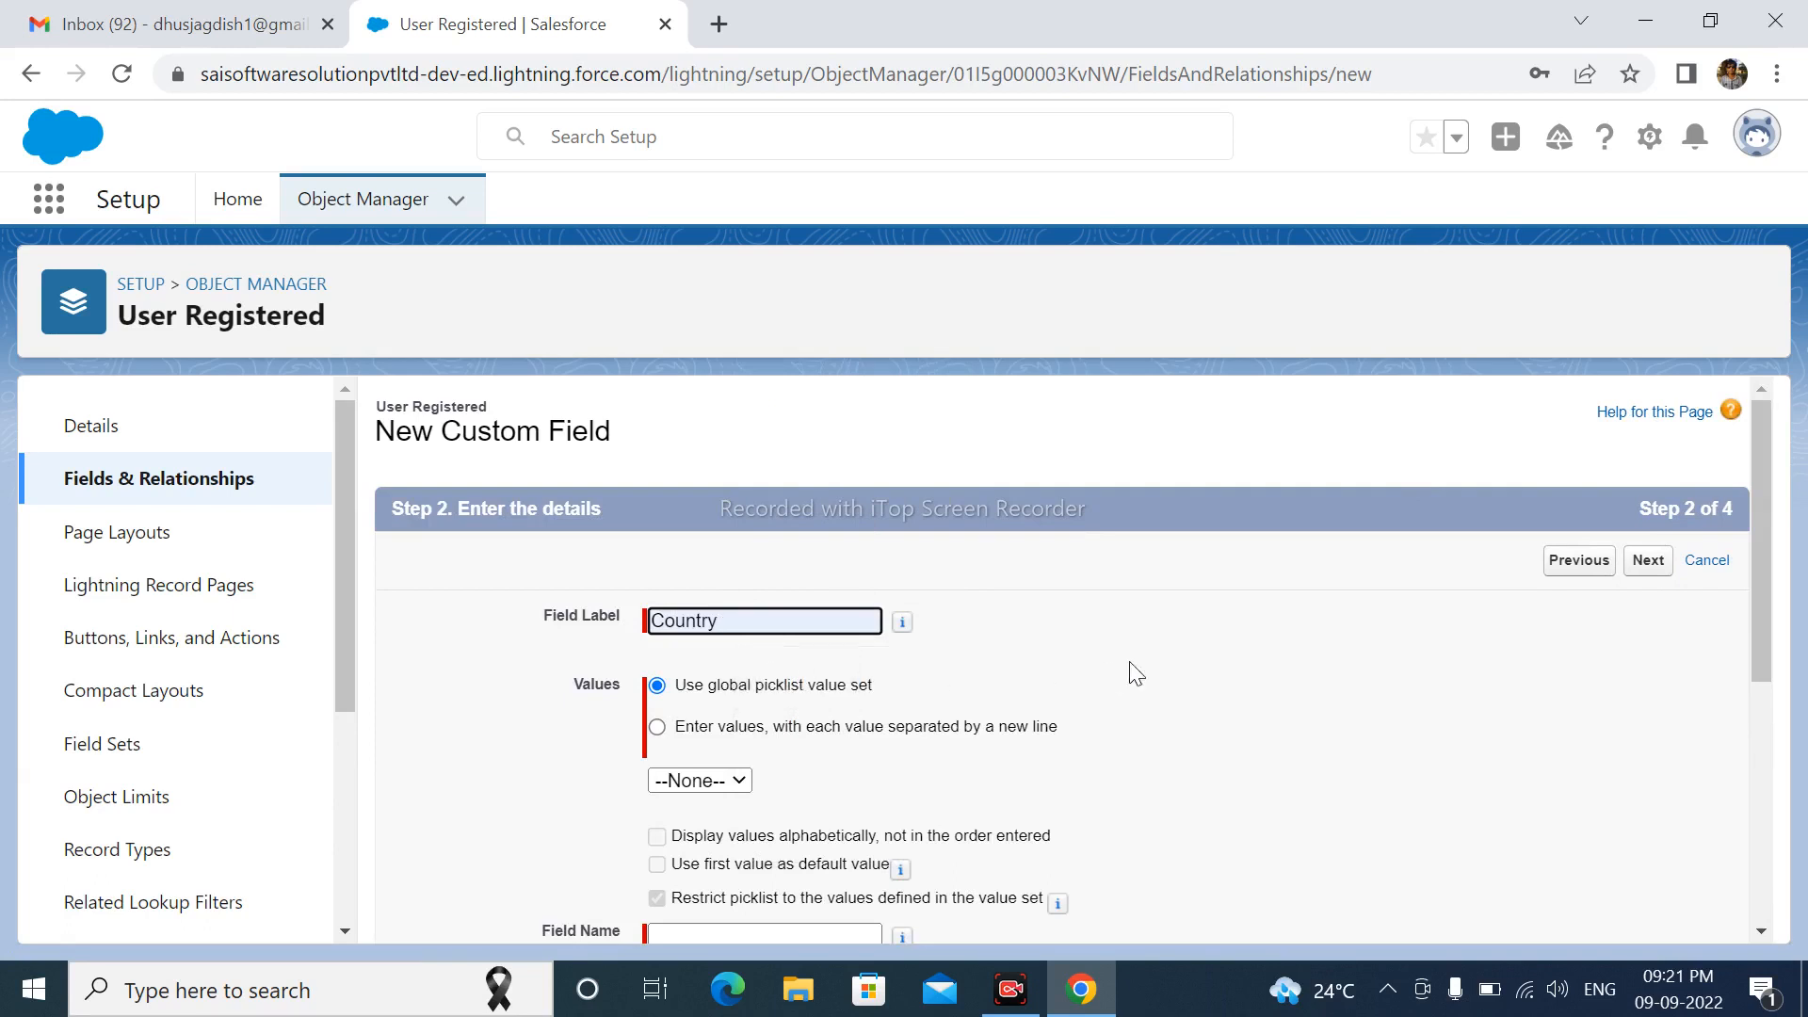
scroll(1136, 674, down, 1)
scroll(1137, 674, down, 1)
scroll(1136, 674, up, 1)
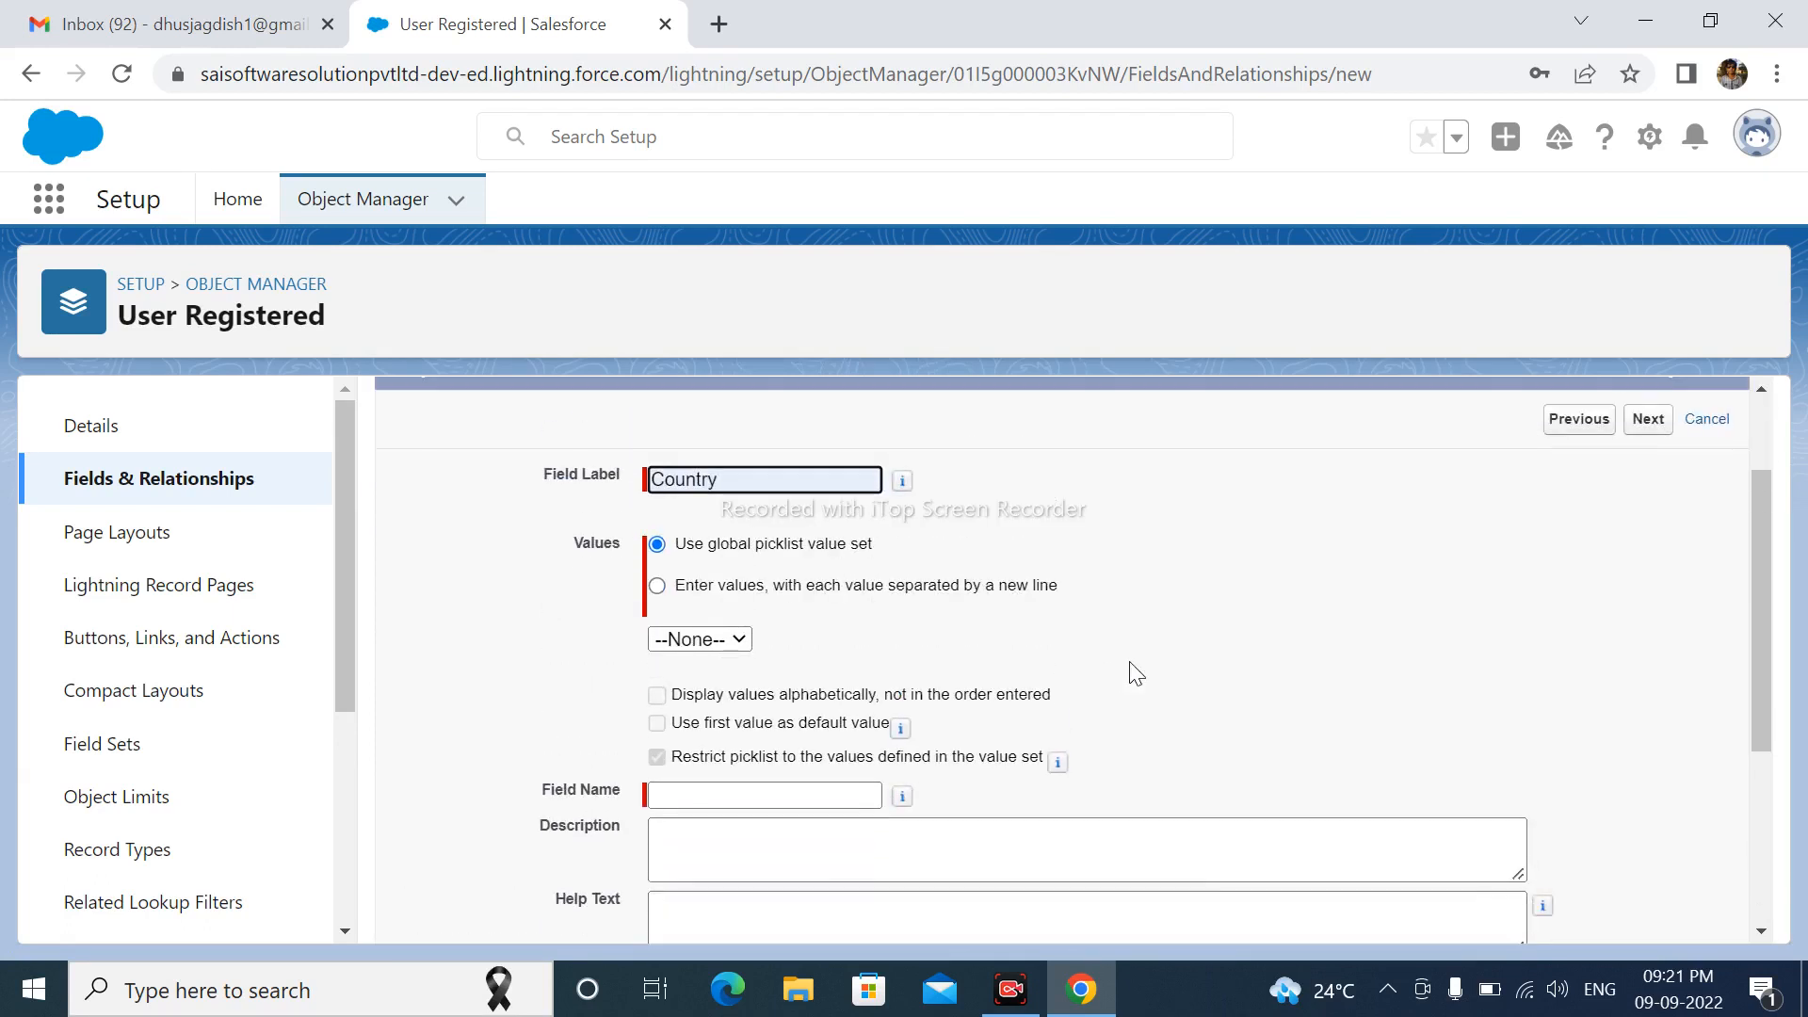
click(775, 590)
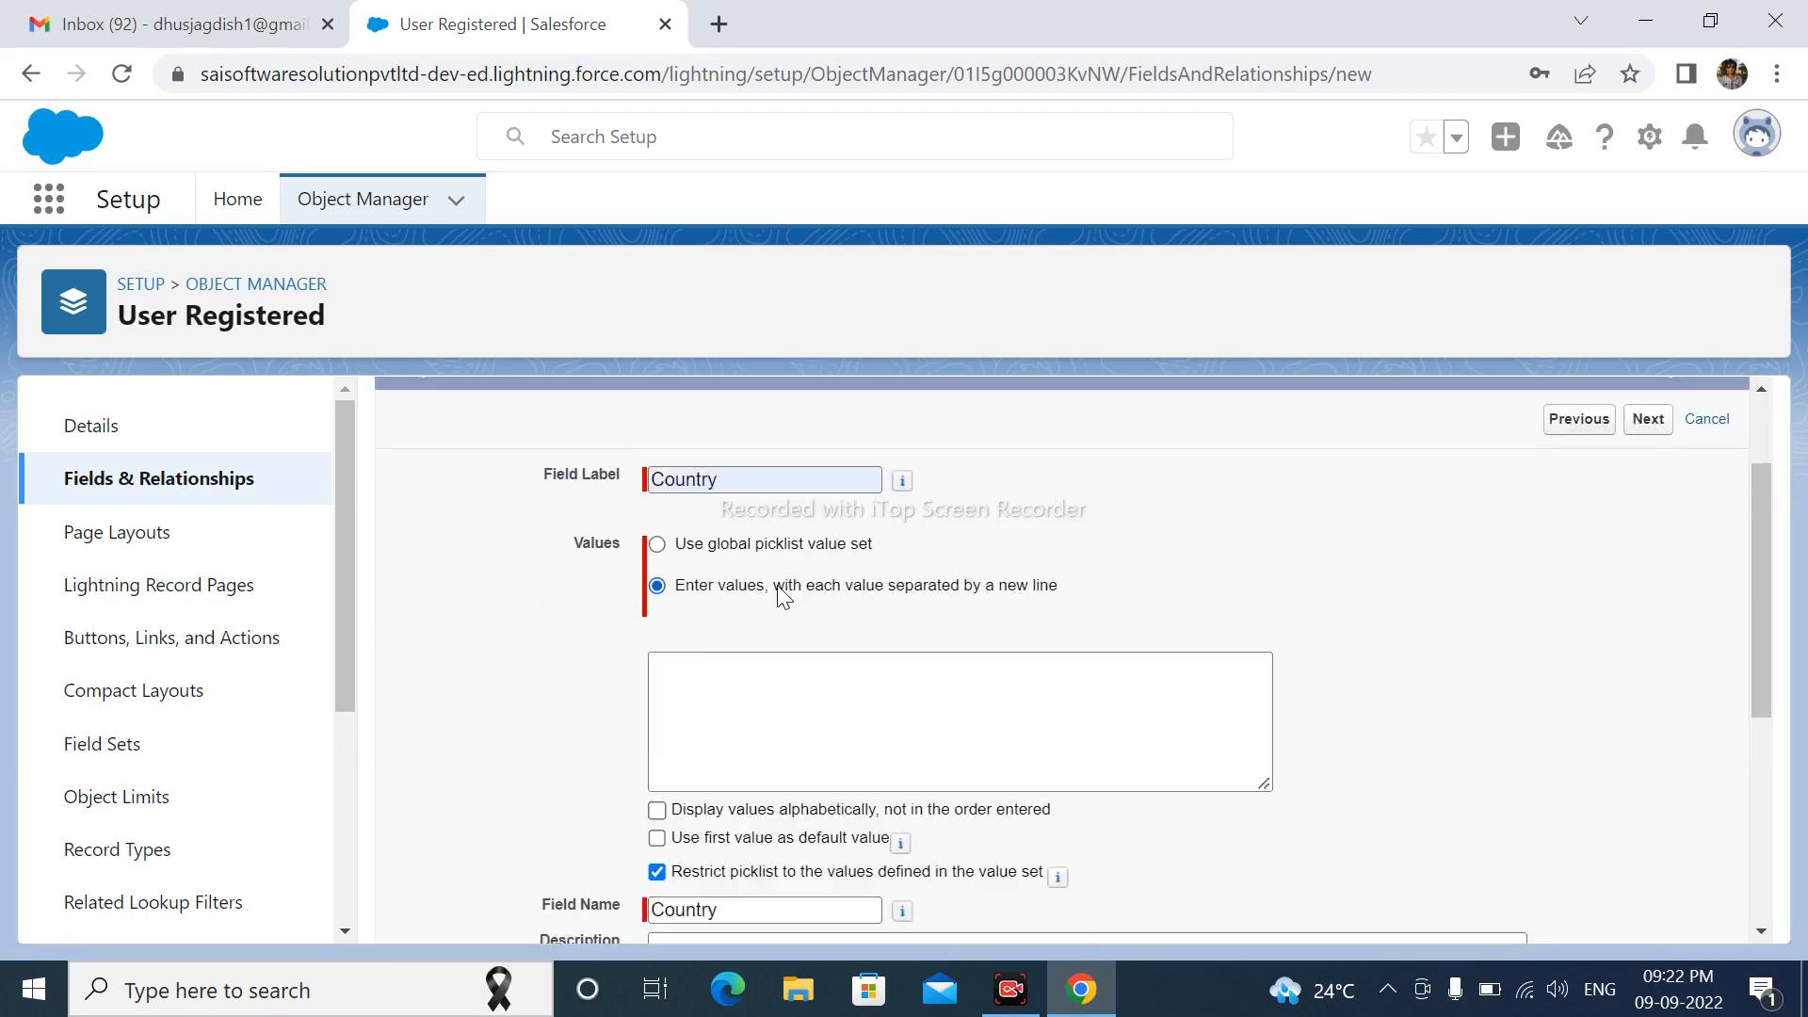
- Enter India, Uk, China and UAE as the Country picklist values, each on its own line
click(697, 664)
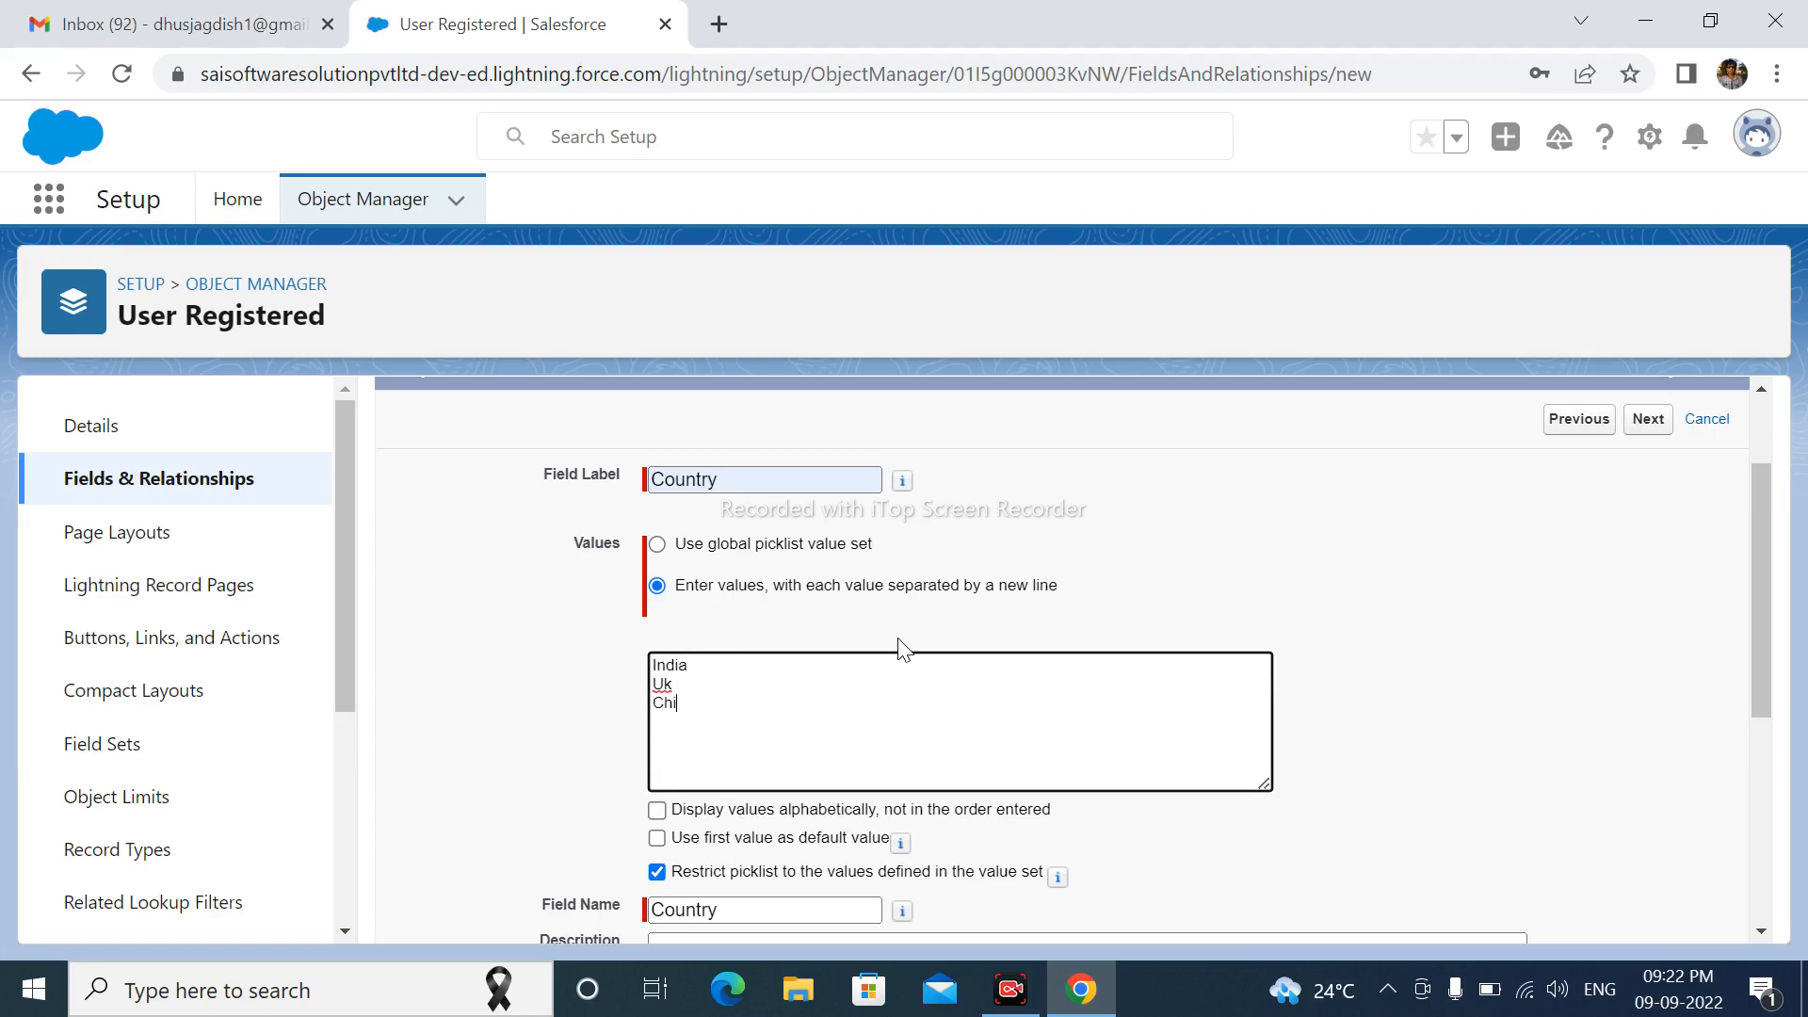
text(na )
text(UAE)
scroll(1507, 659, down, 2)
scroll(1620, 537, up, 3)
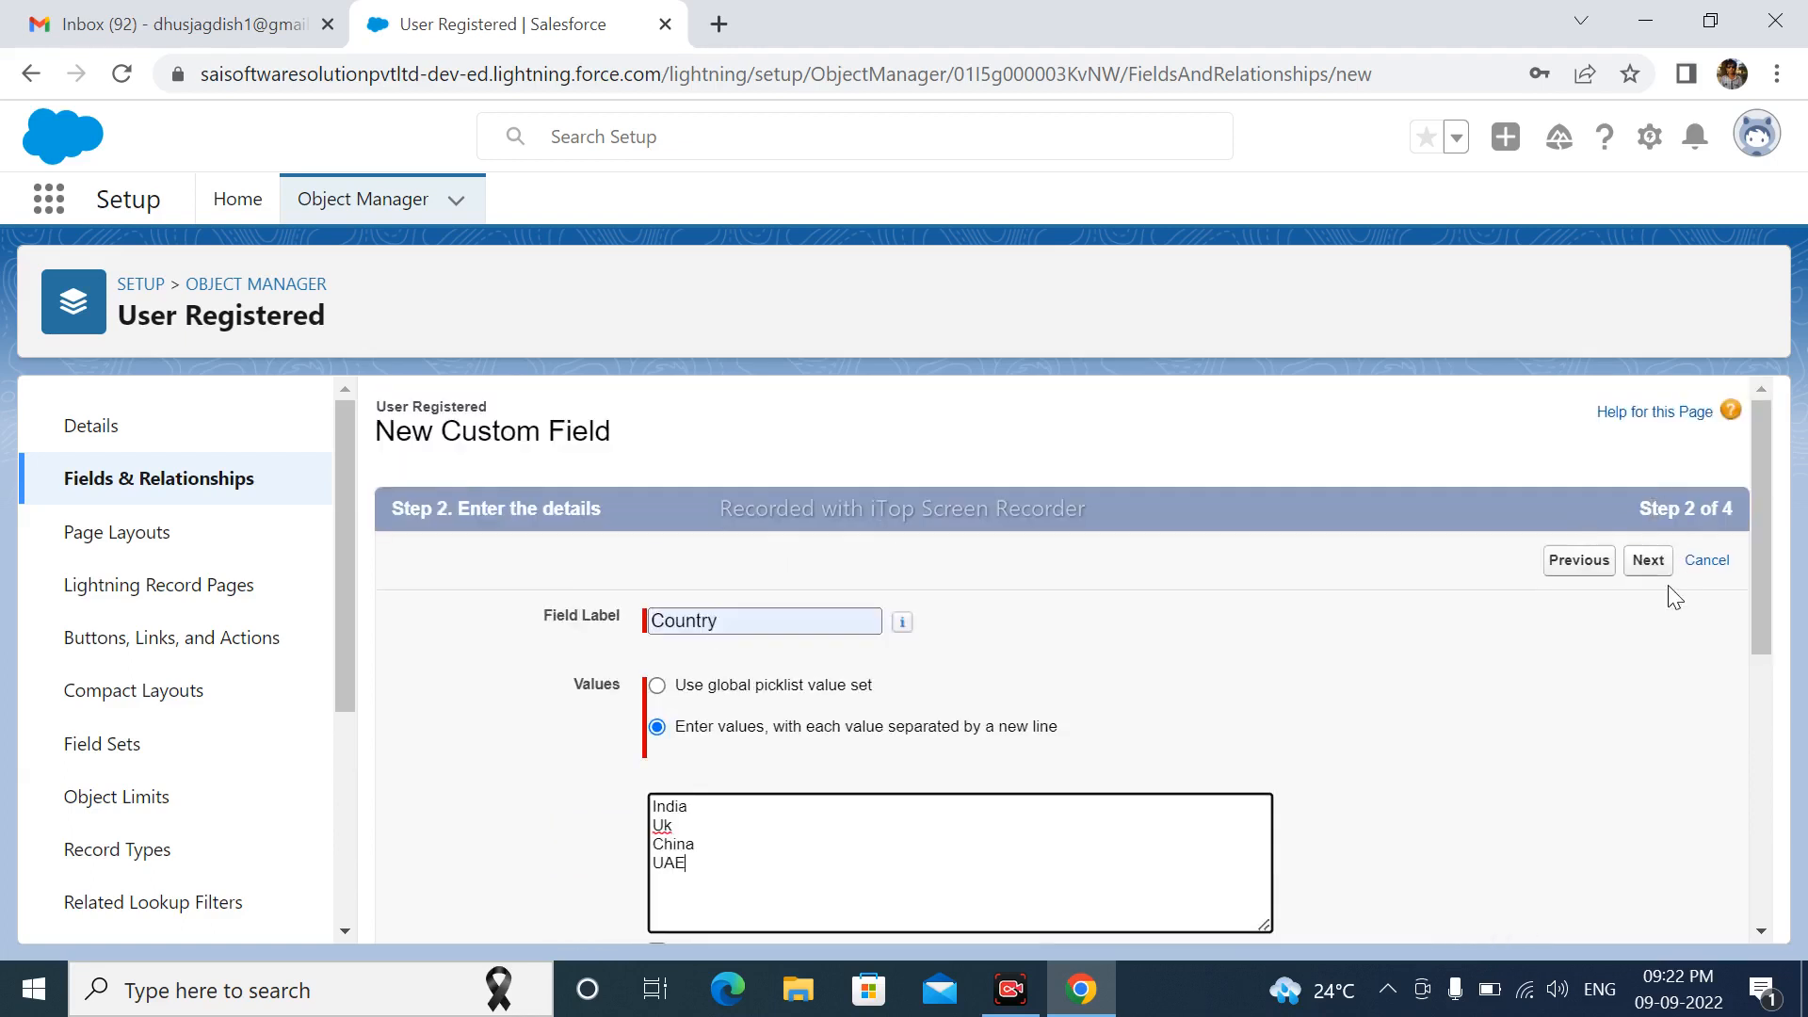
- Accept the default field-level security and page layout for the Country field, and save it to start another new field
click(1650, 563)
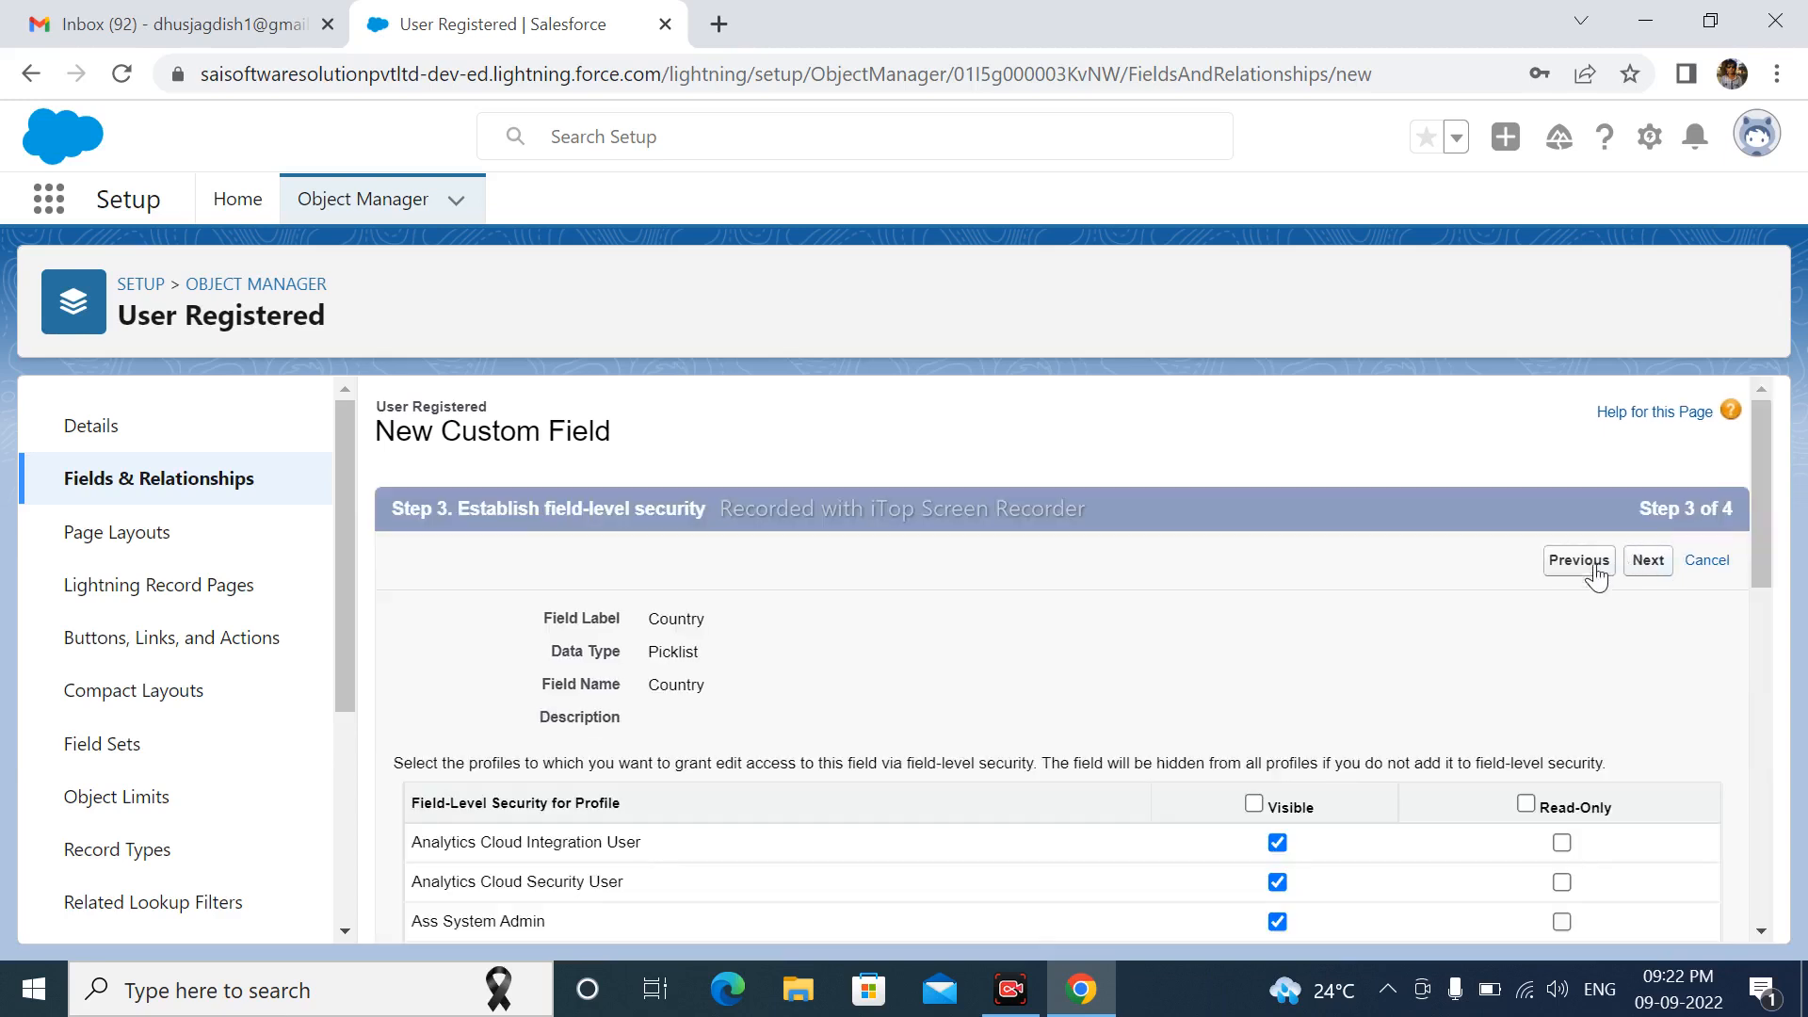
click(1665, 570)
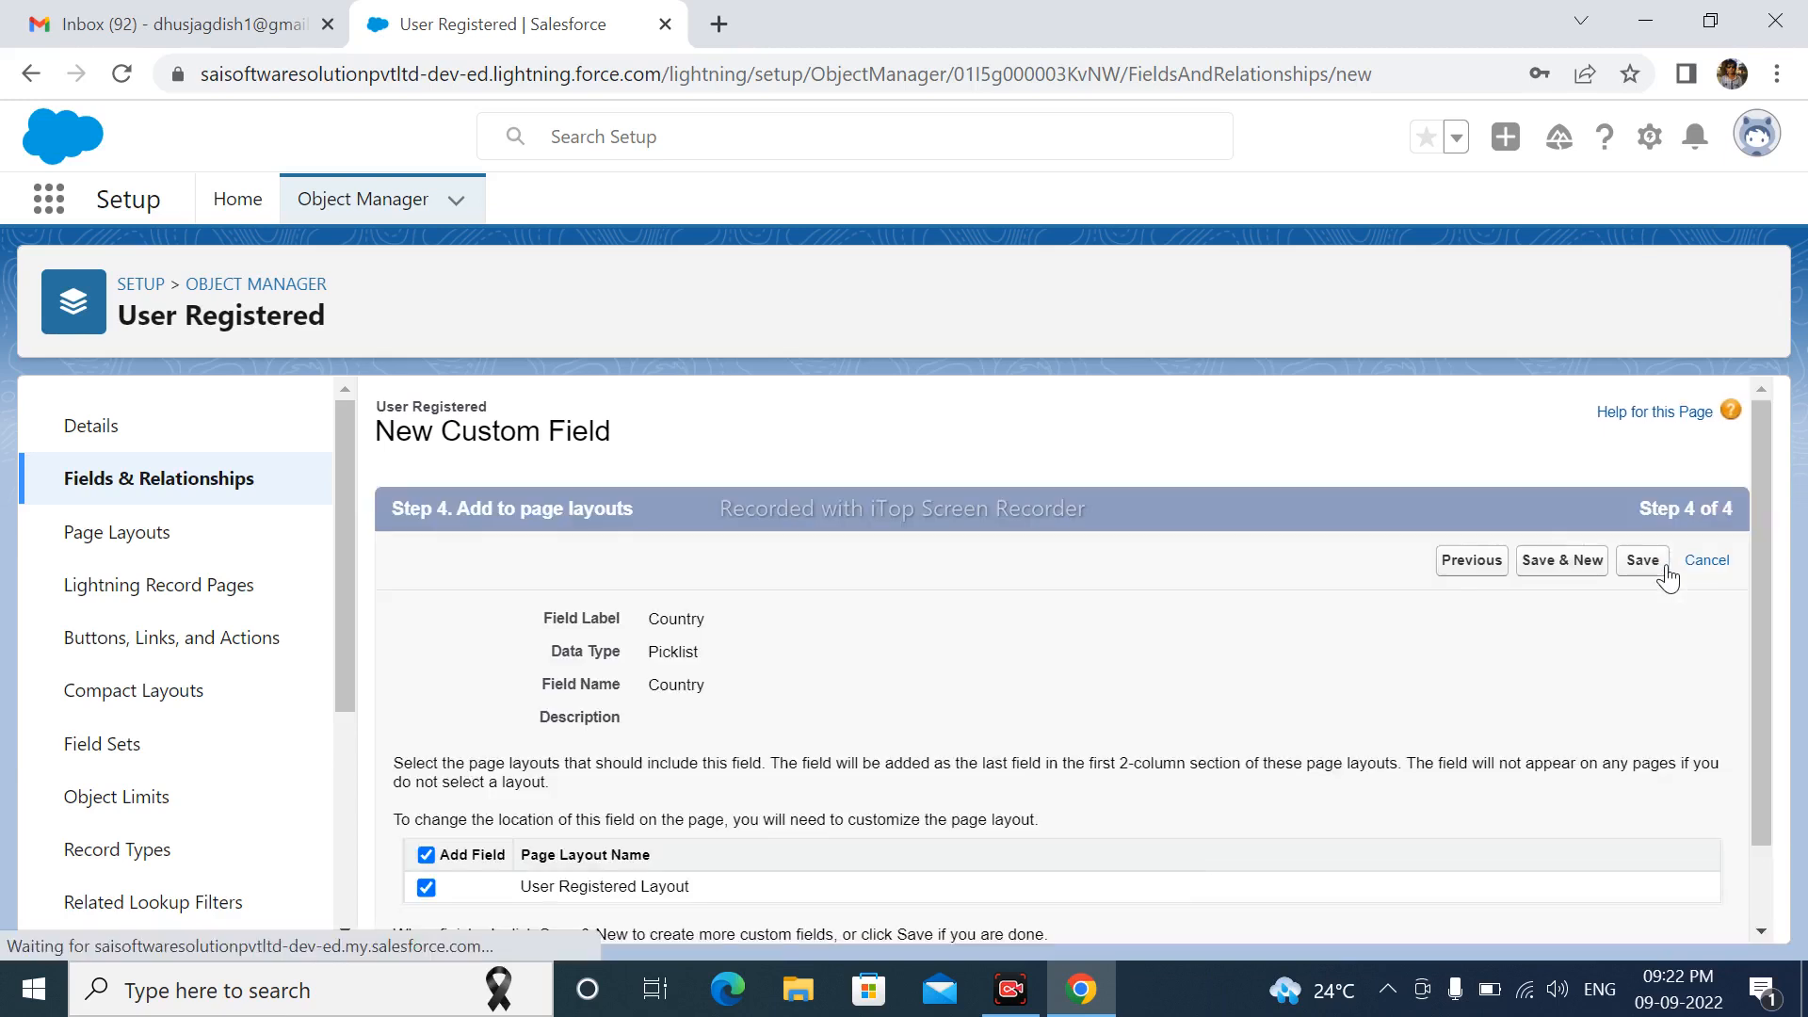
click(1567, 565)
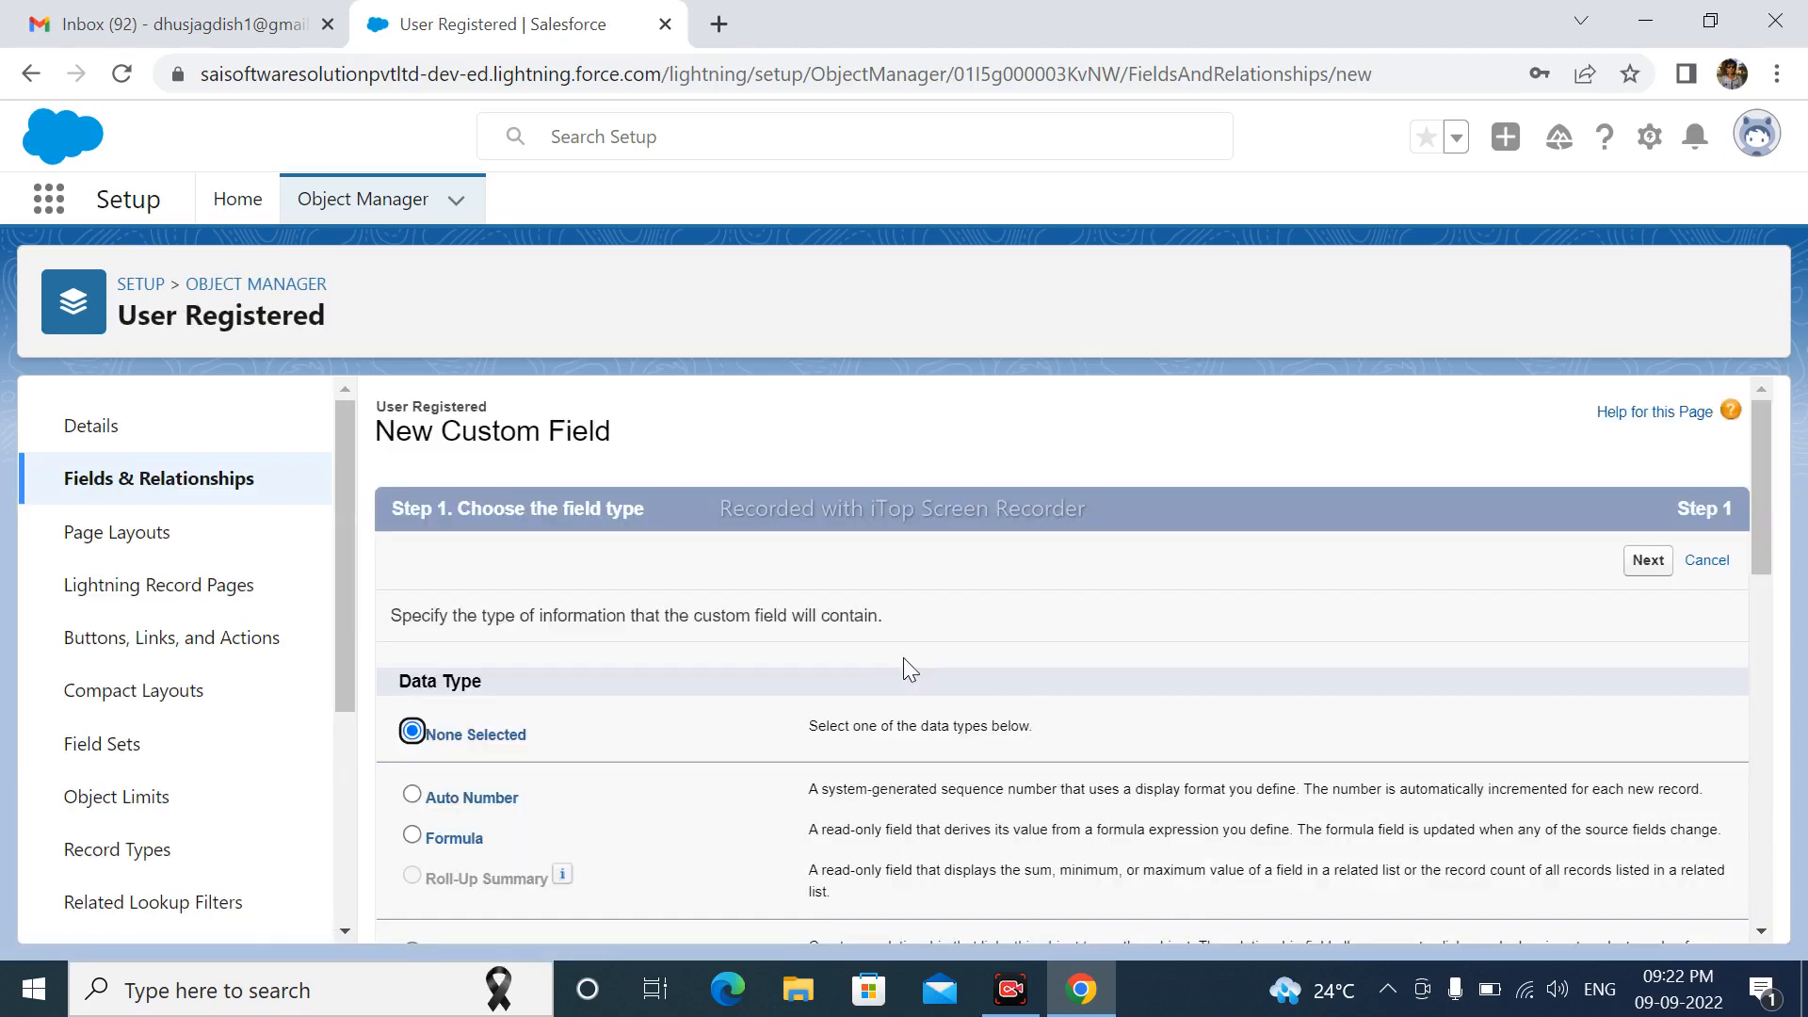
- Choose the Text data type for the fifth custom field and proceed to its details
scroll(854, 685, down, 2)
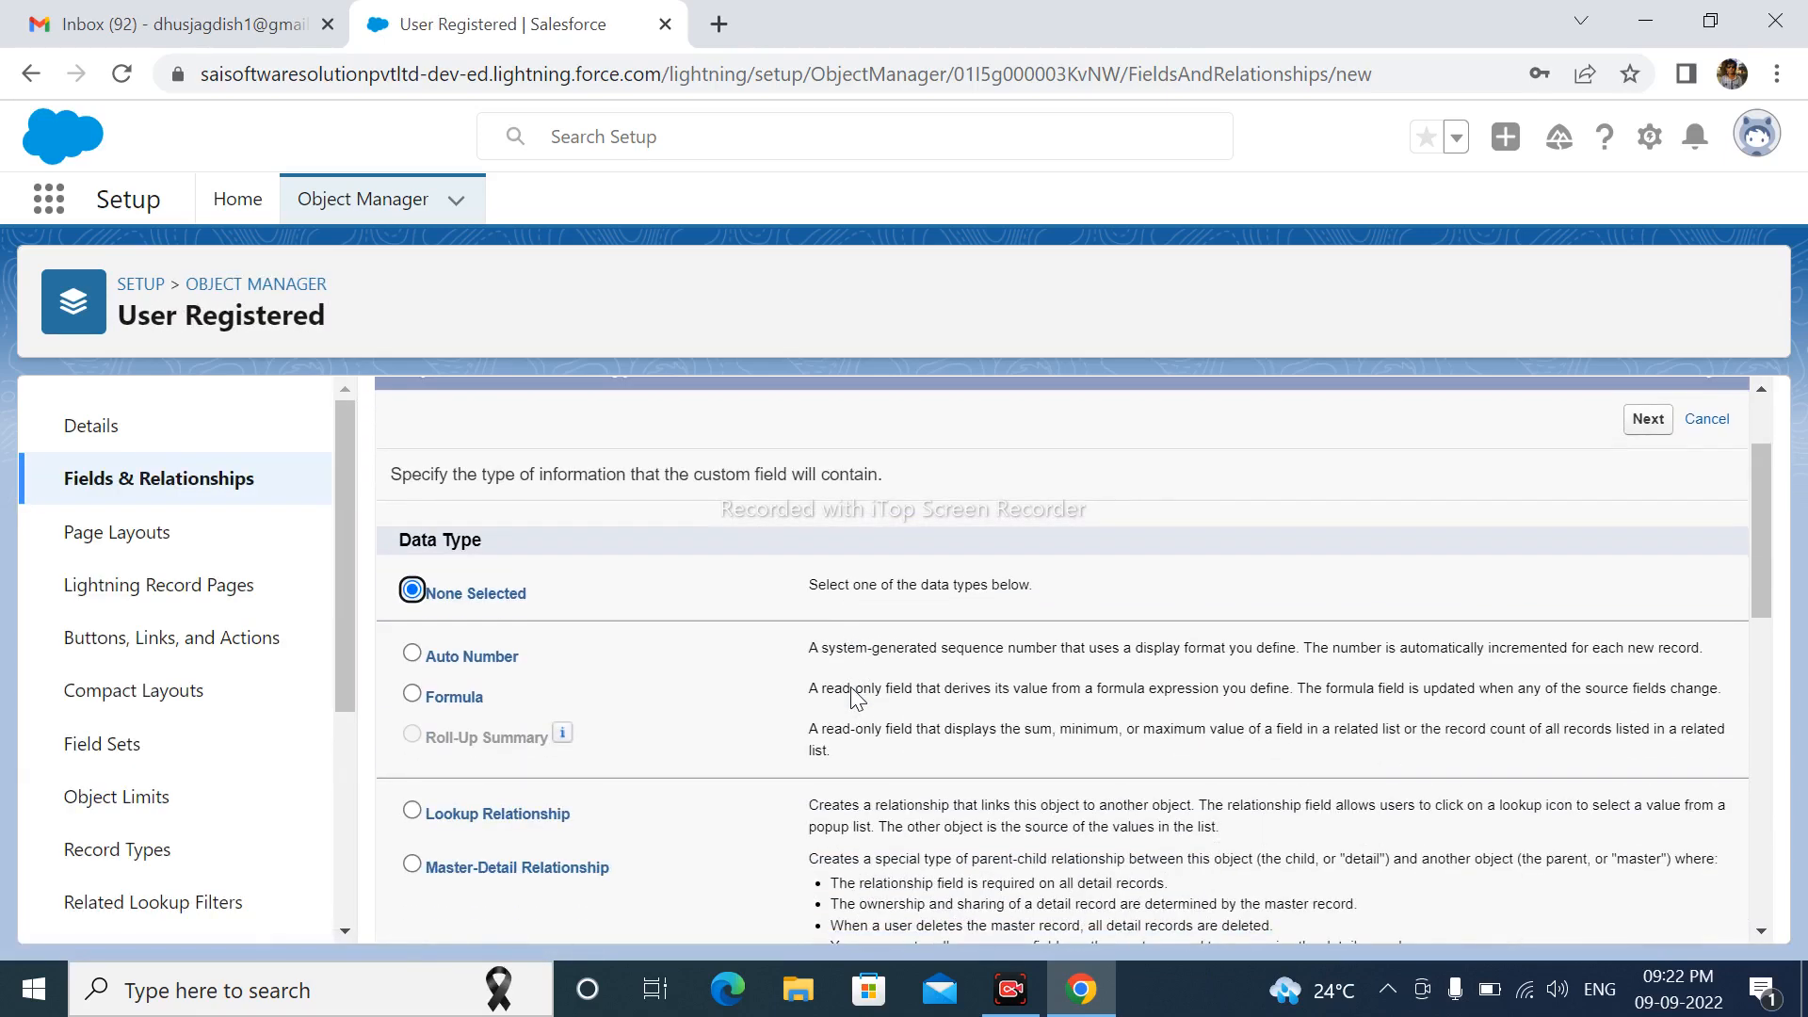
scroll(855, 697, down, 2)
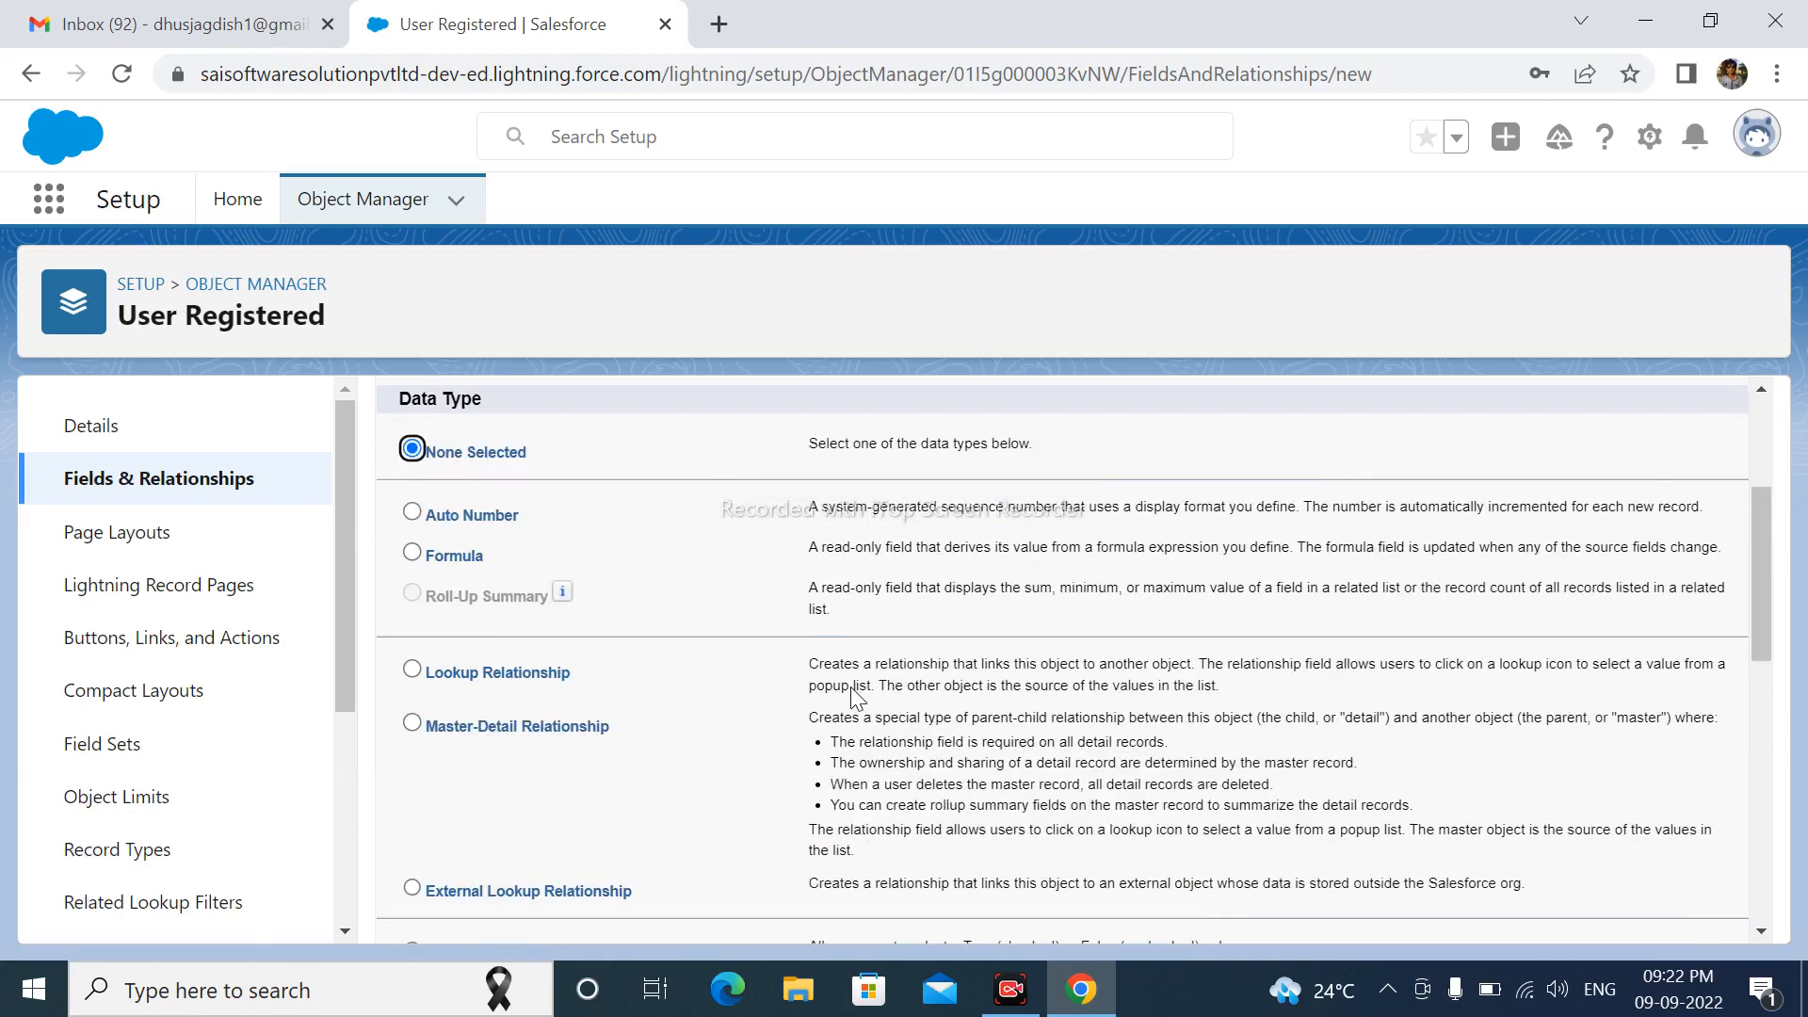
scroll(854, 697, down, 6)
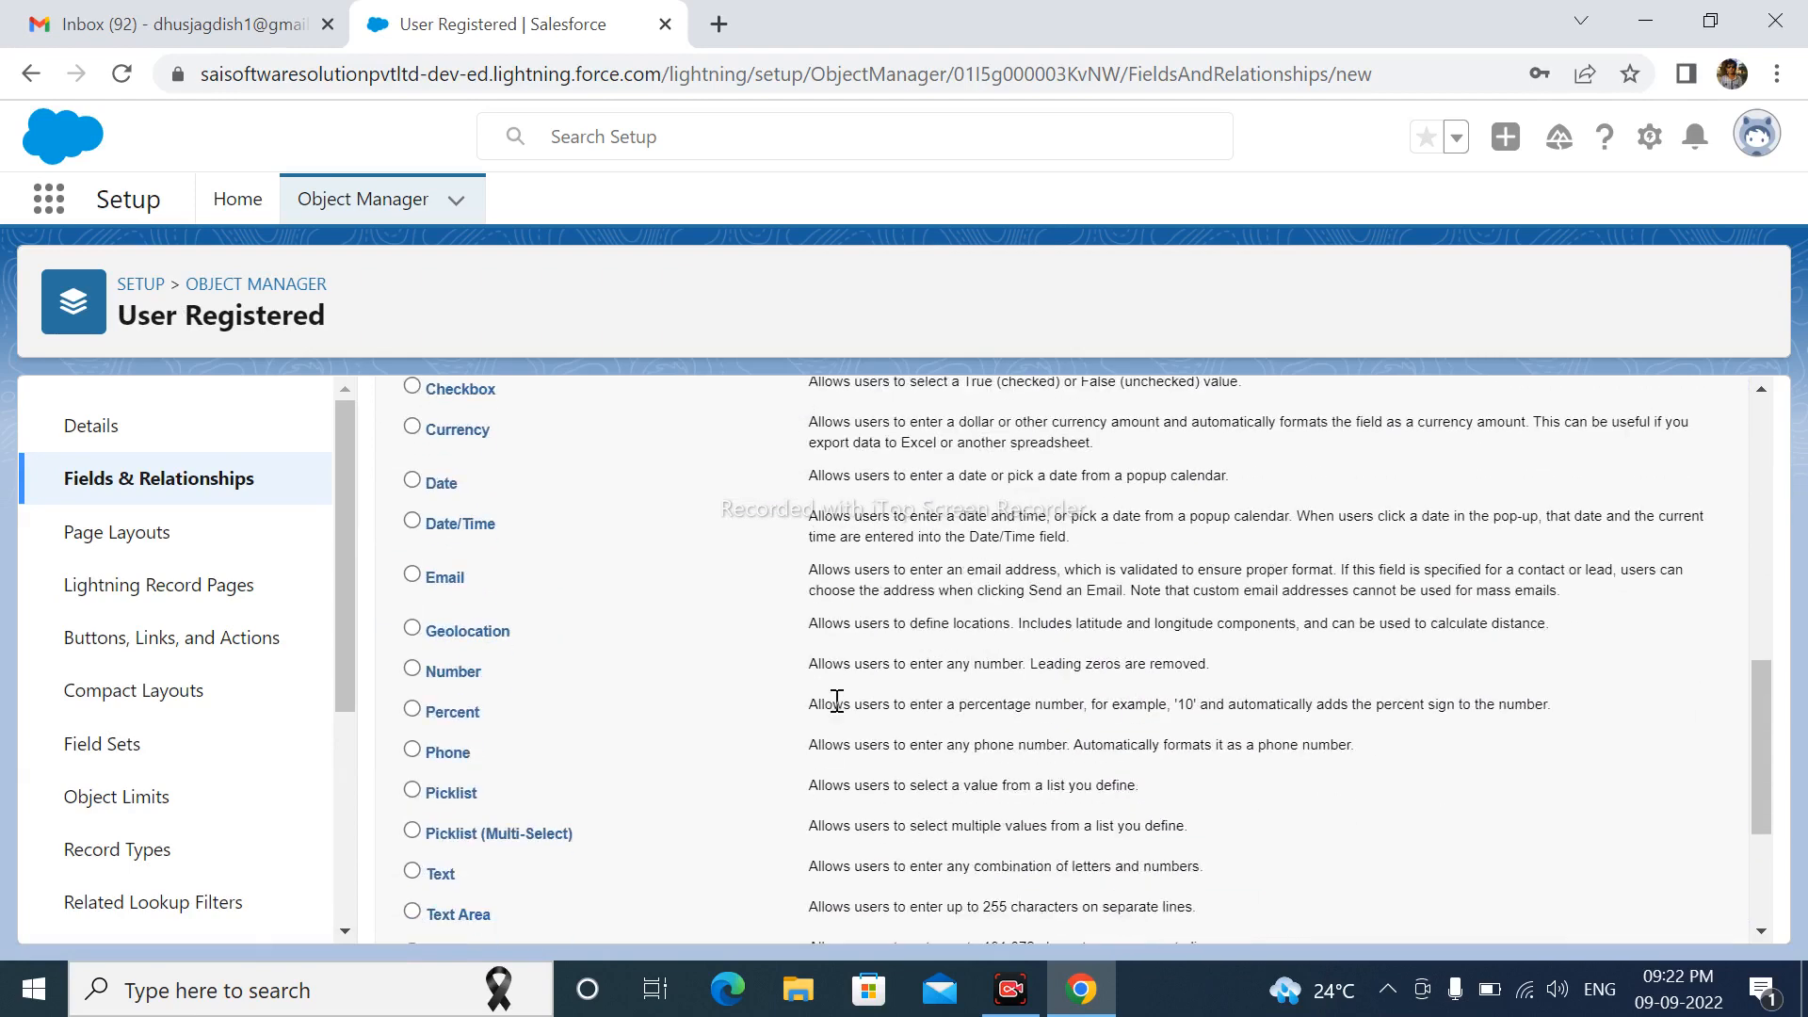
click(425, 872)
scroll(1119, 777, up, 1)
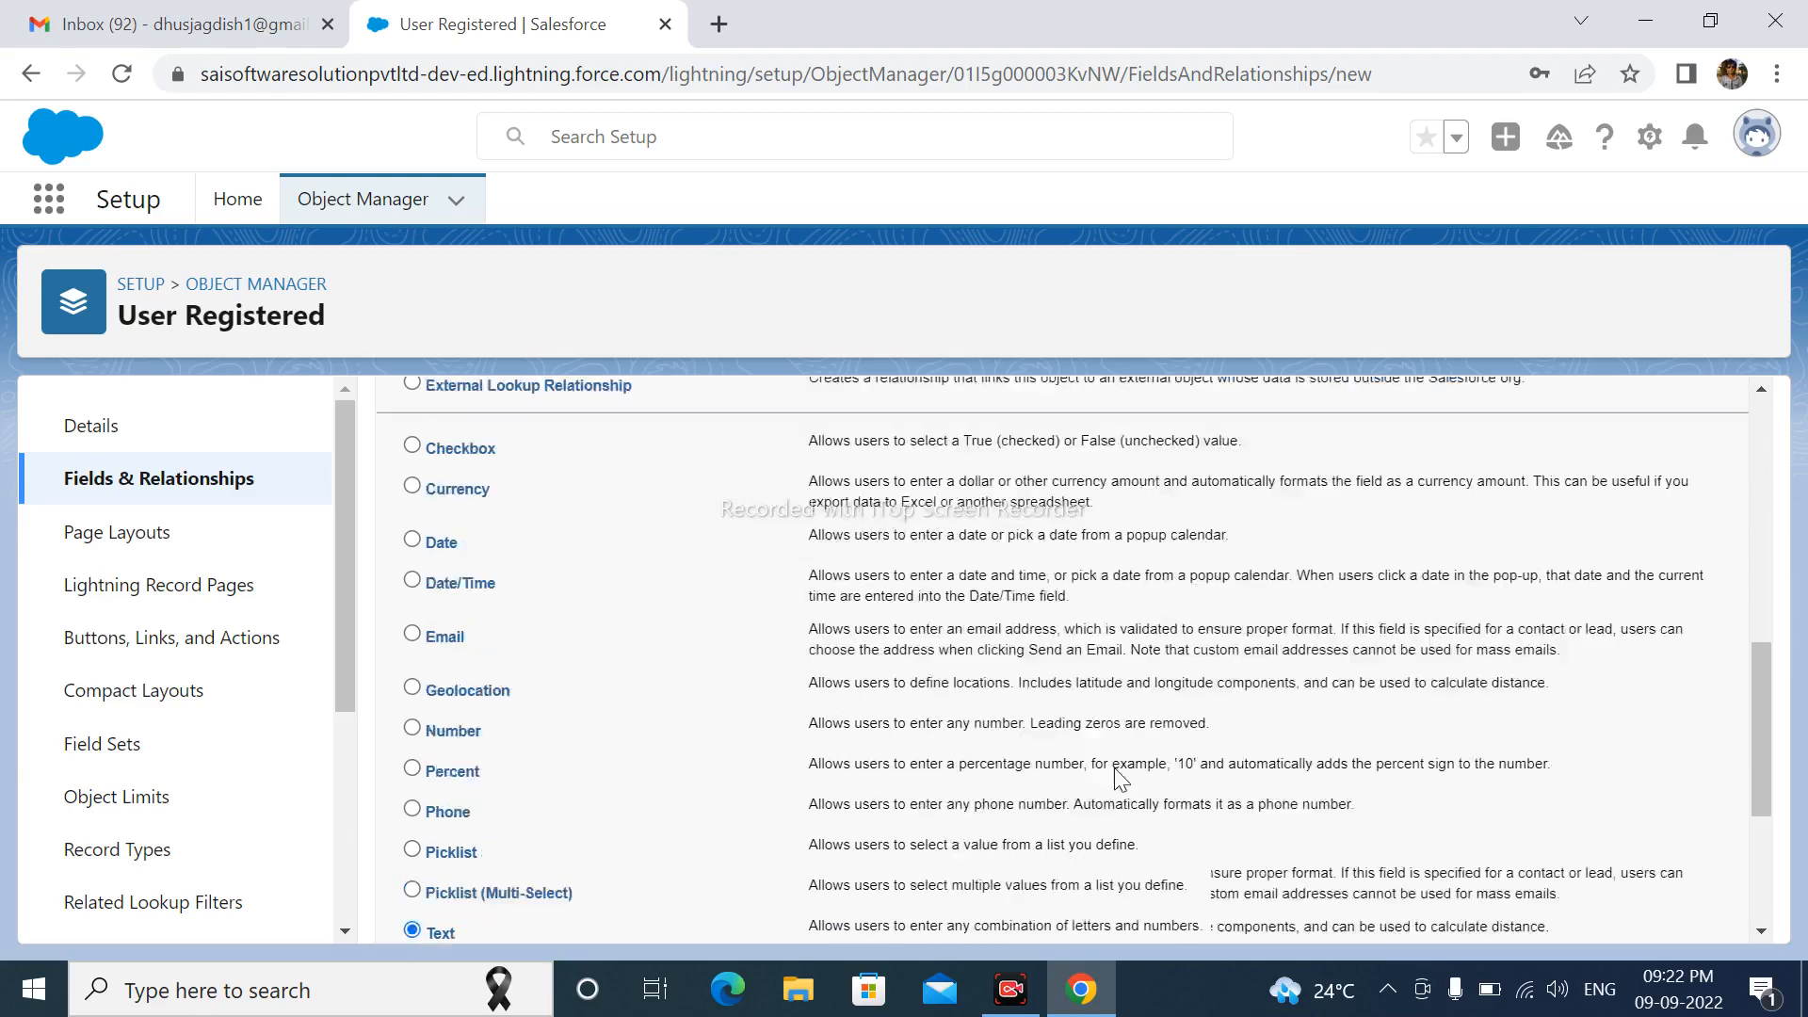
scroll(1119, 776, up, 7)
click(1636, 562)
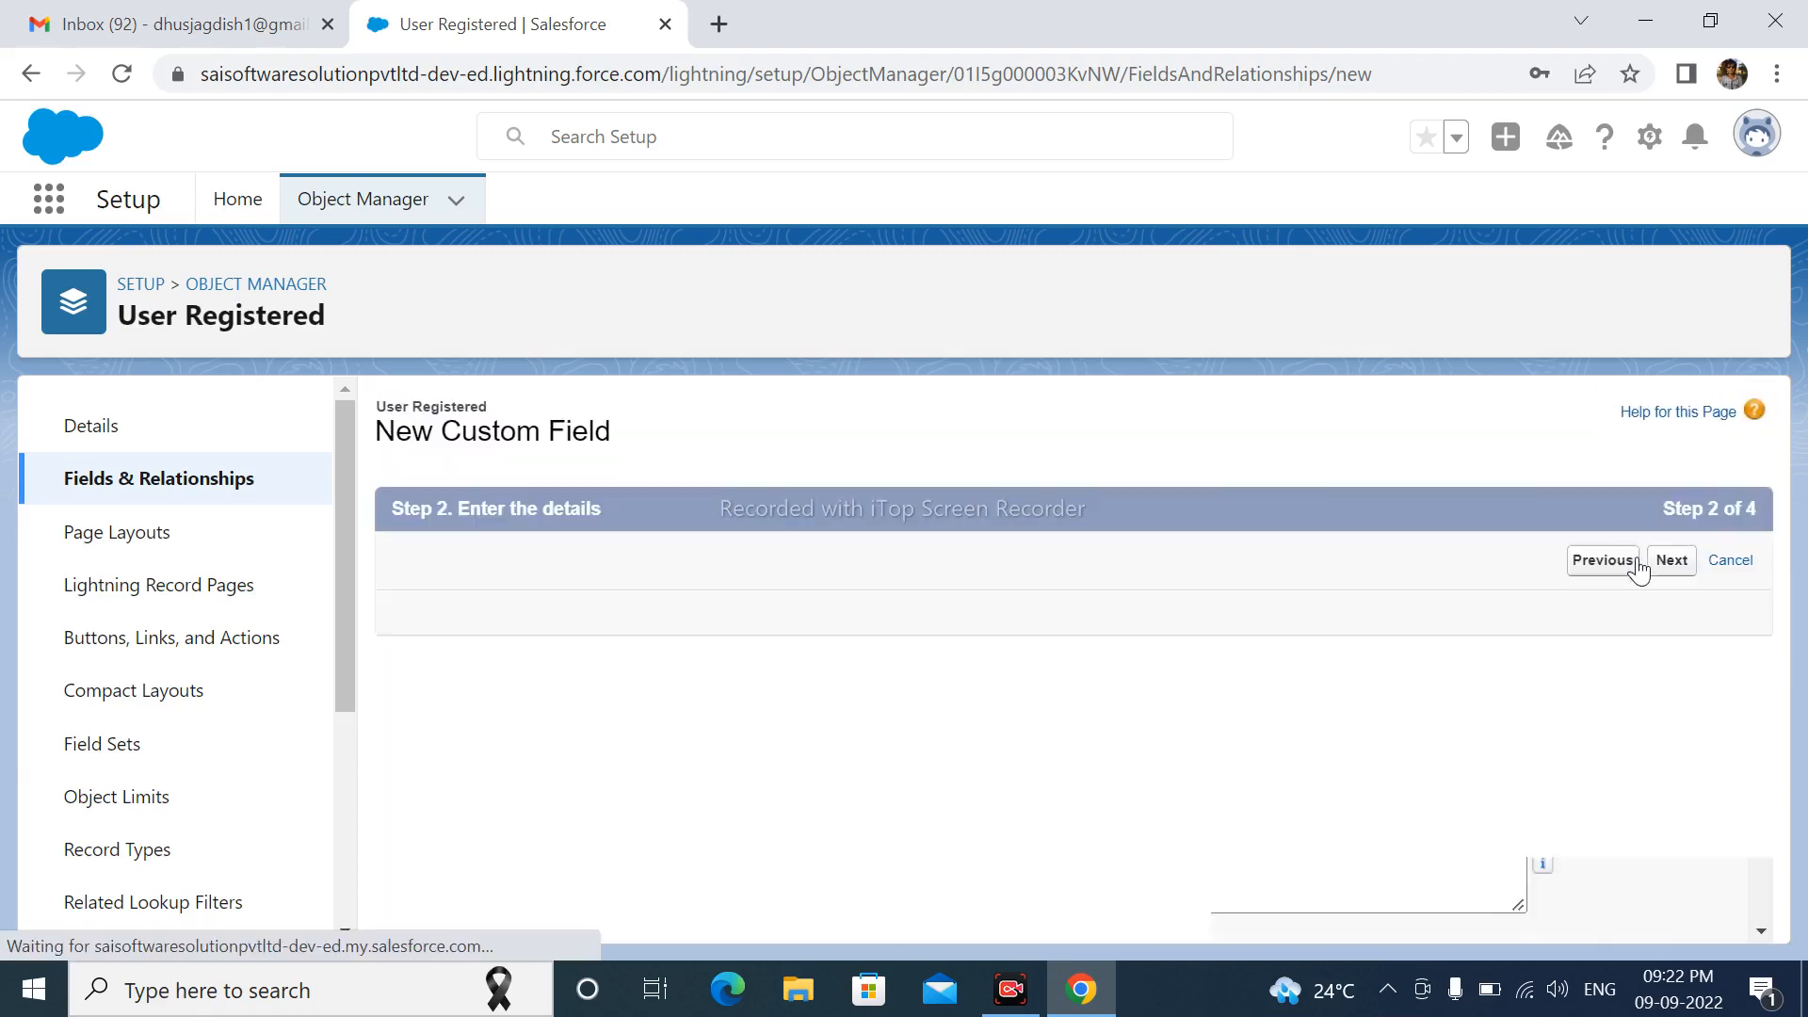
- Label the text field State with the matching field name and set its length to 50
click(777, 625)
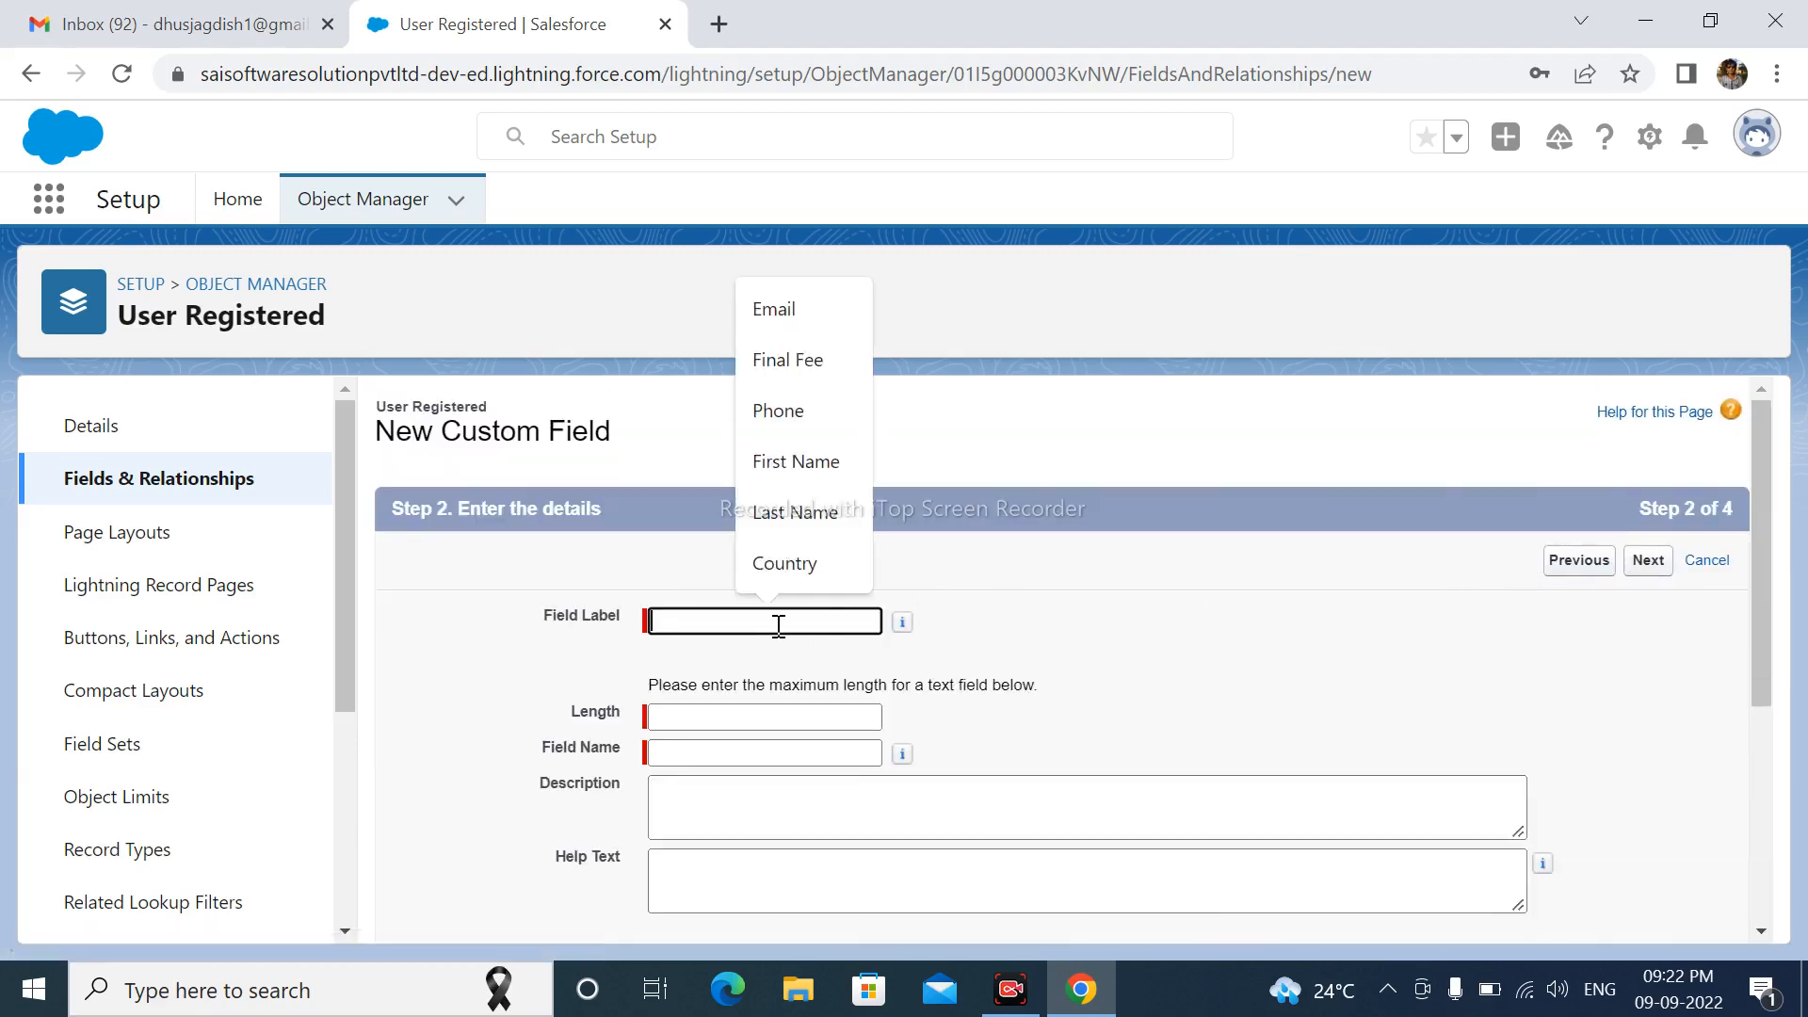
text(State)
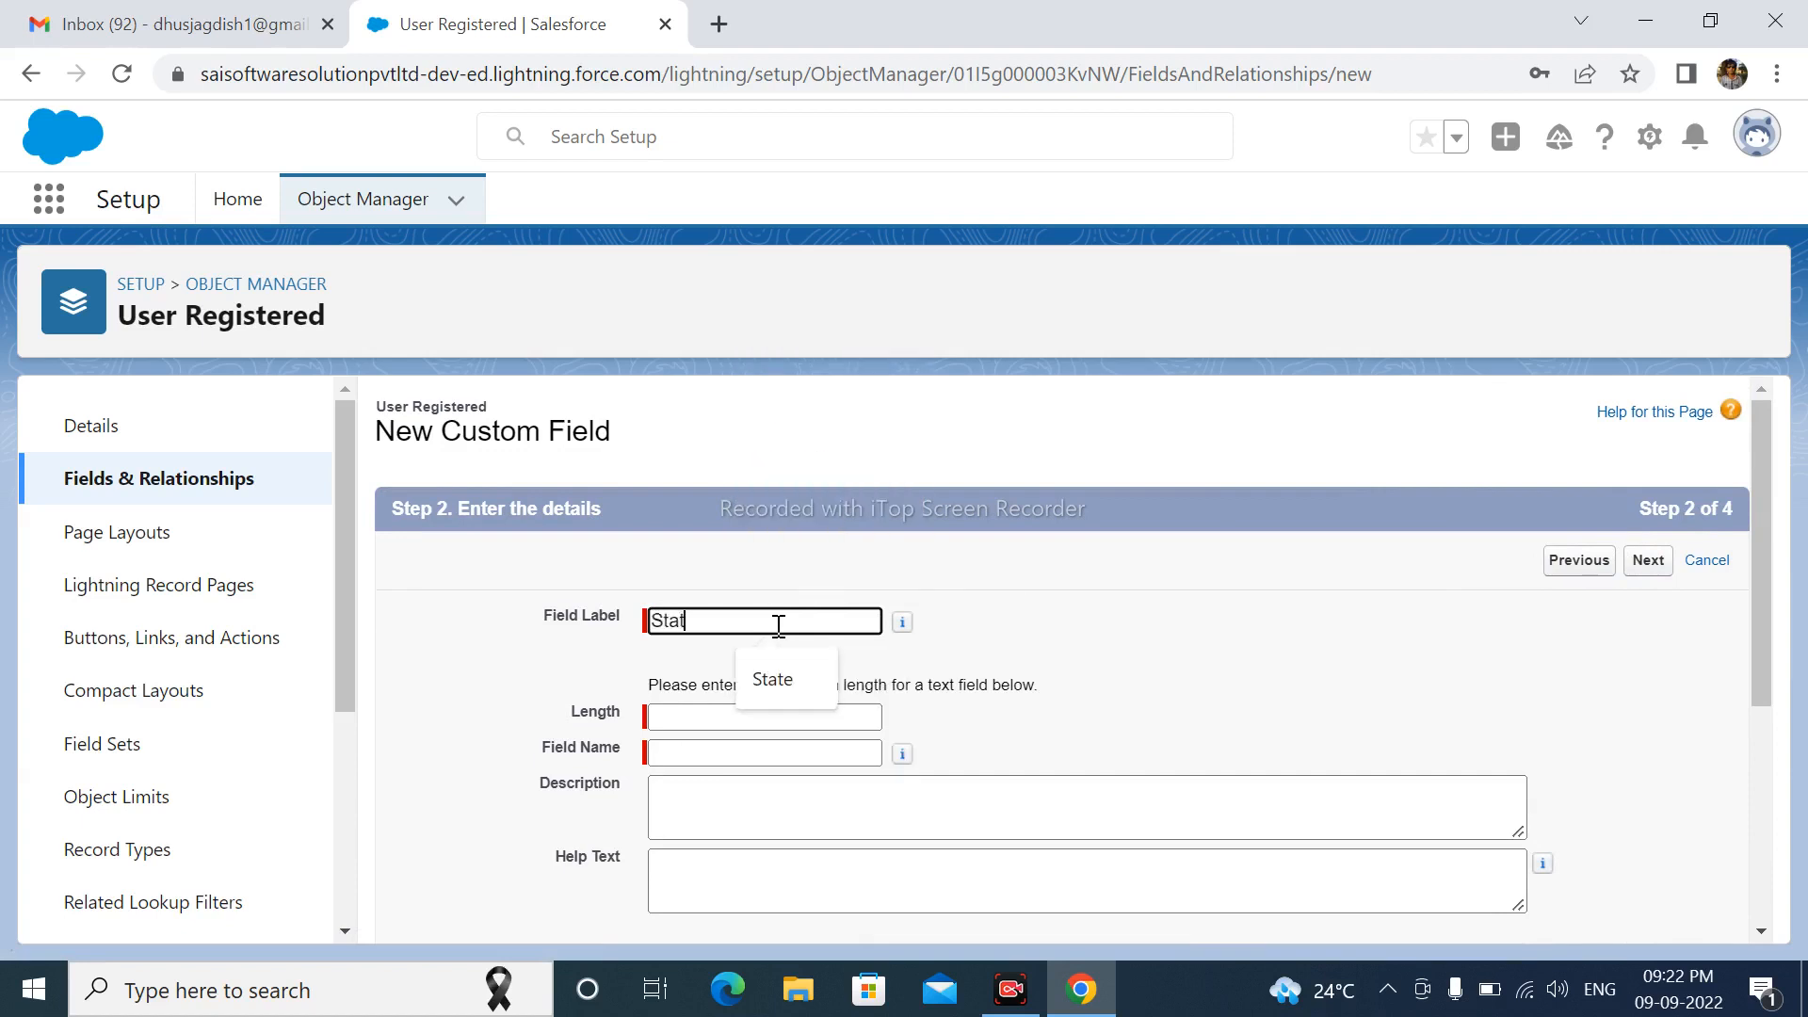
click(935, 668)
click(821, 713)
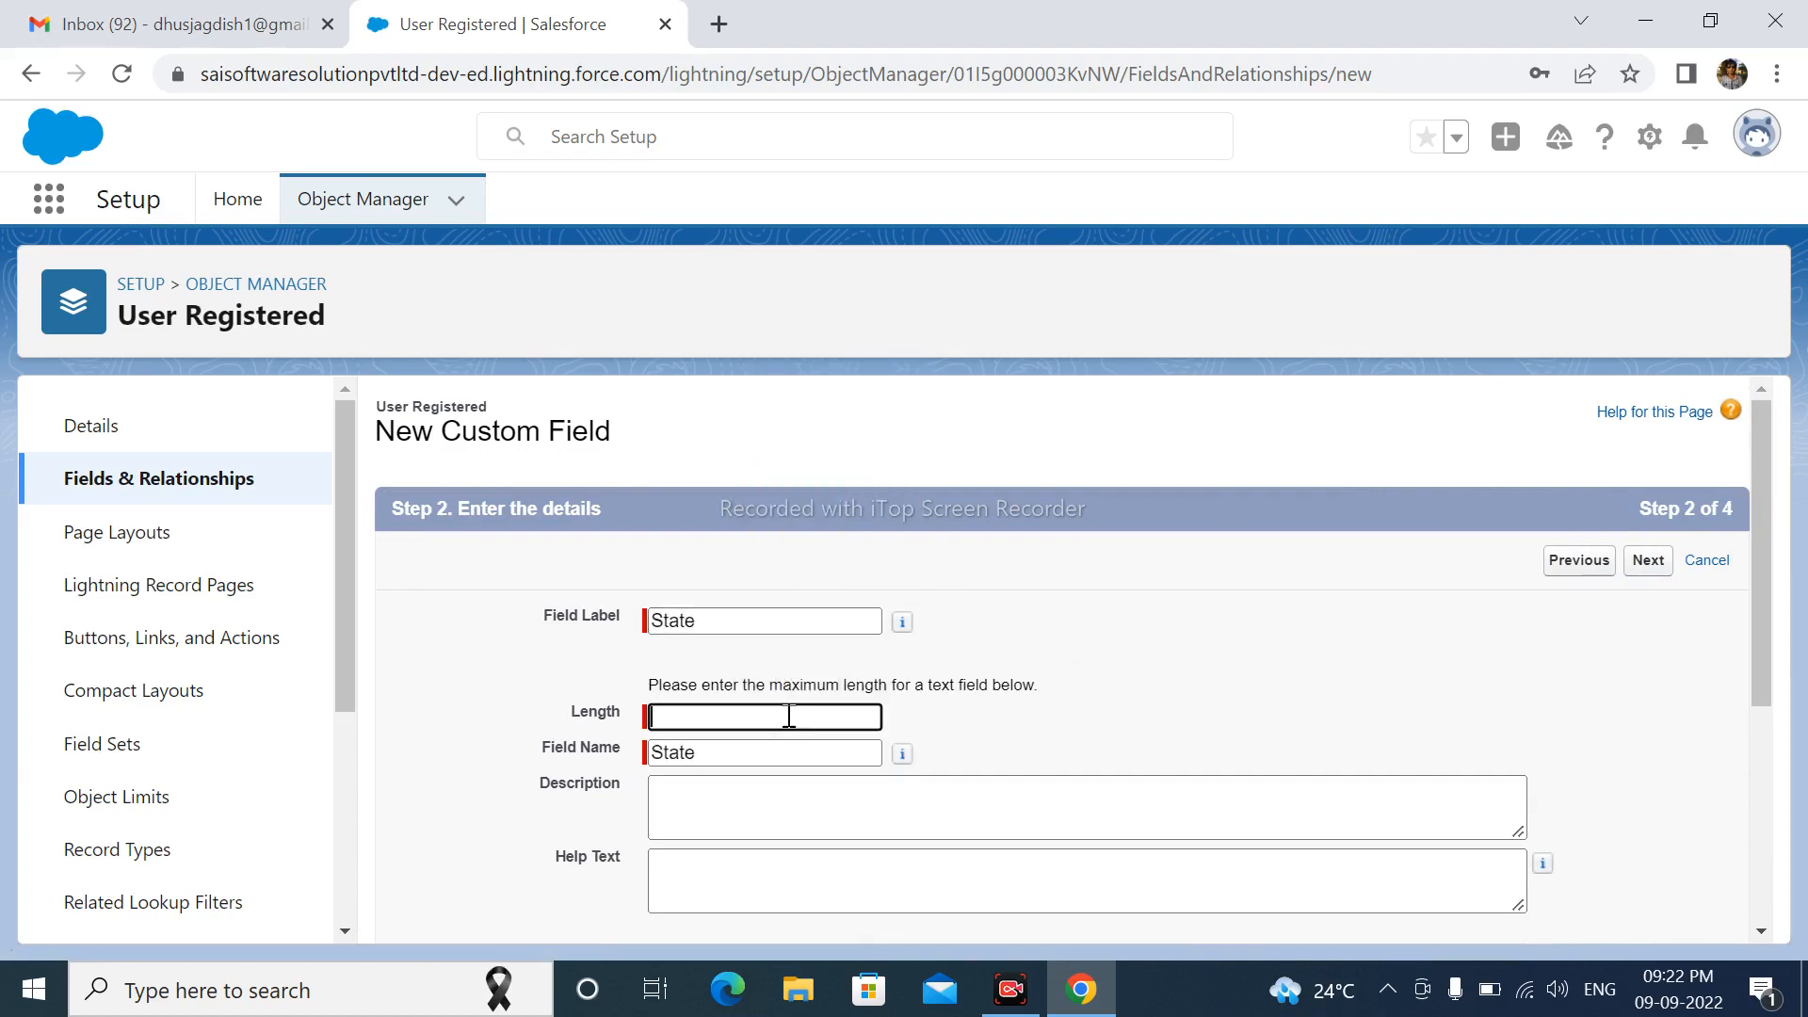
click(768, 772)
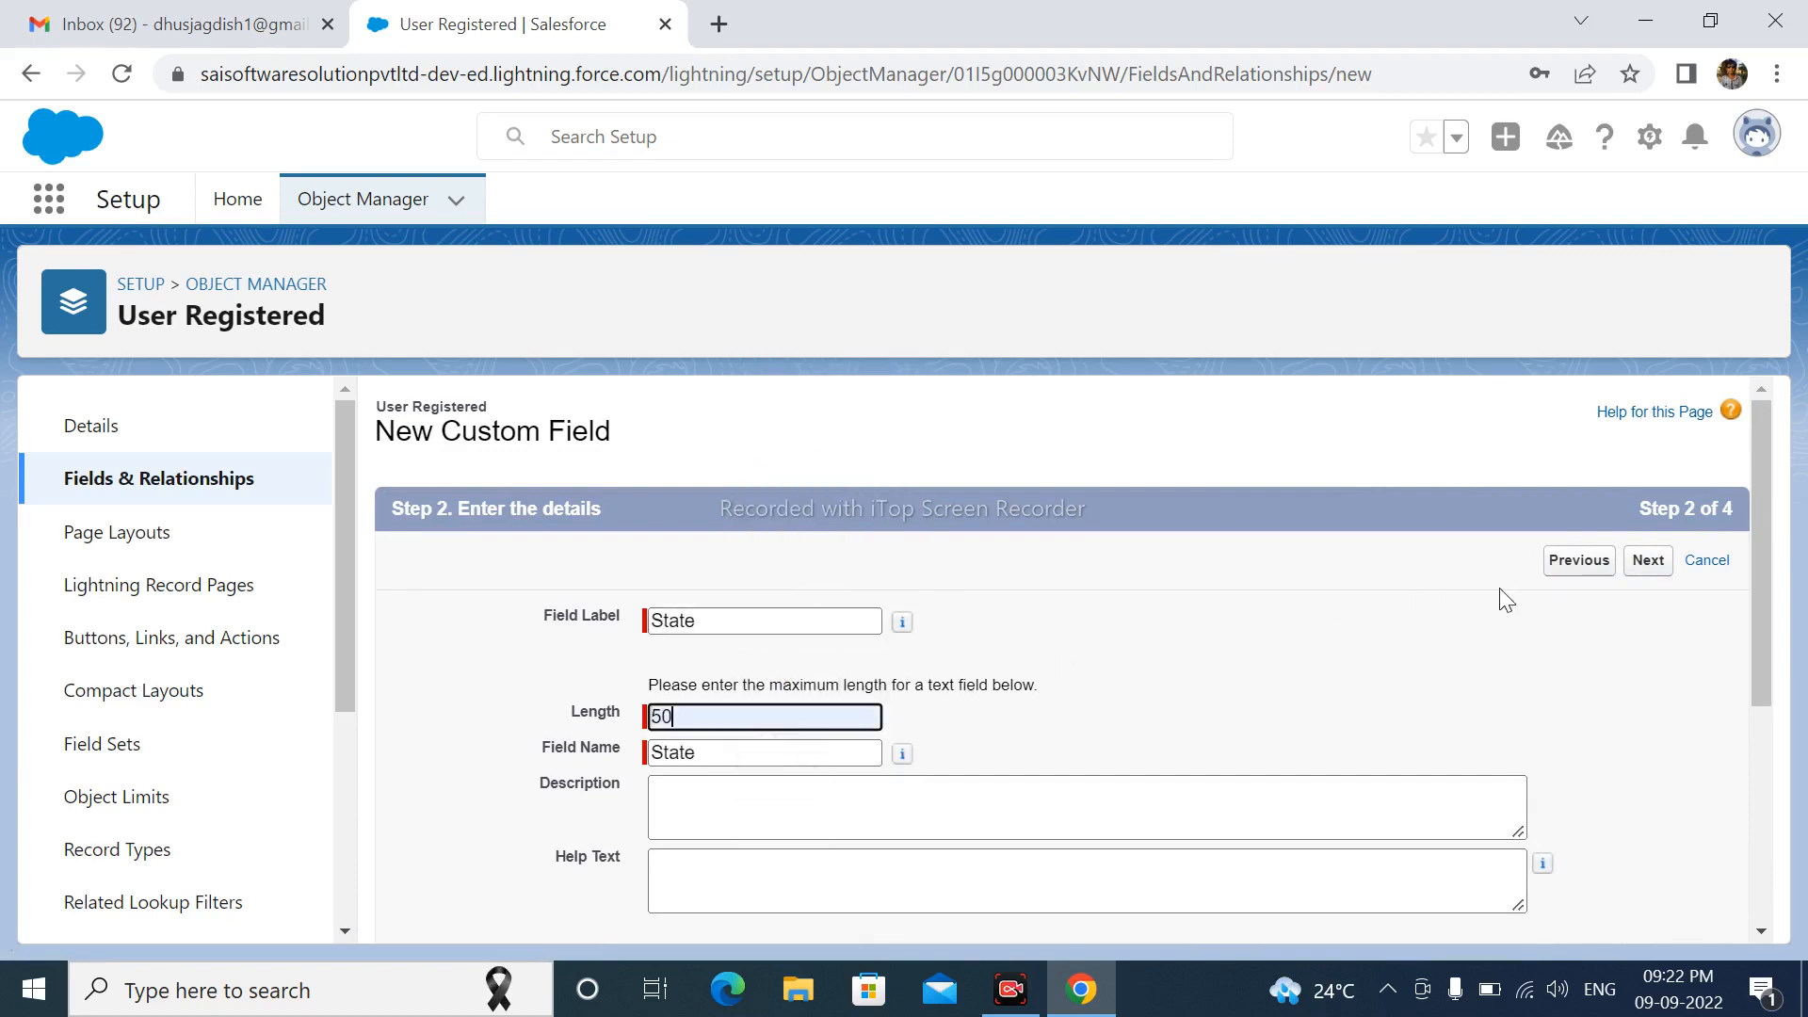
- Accept the default field-level security and page layout for the State field, save it, and review the object's field list
click(1648, 562)
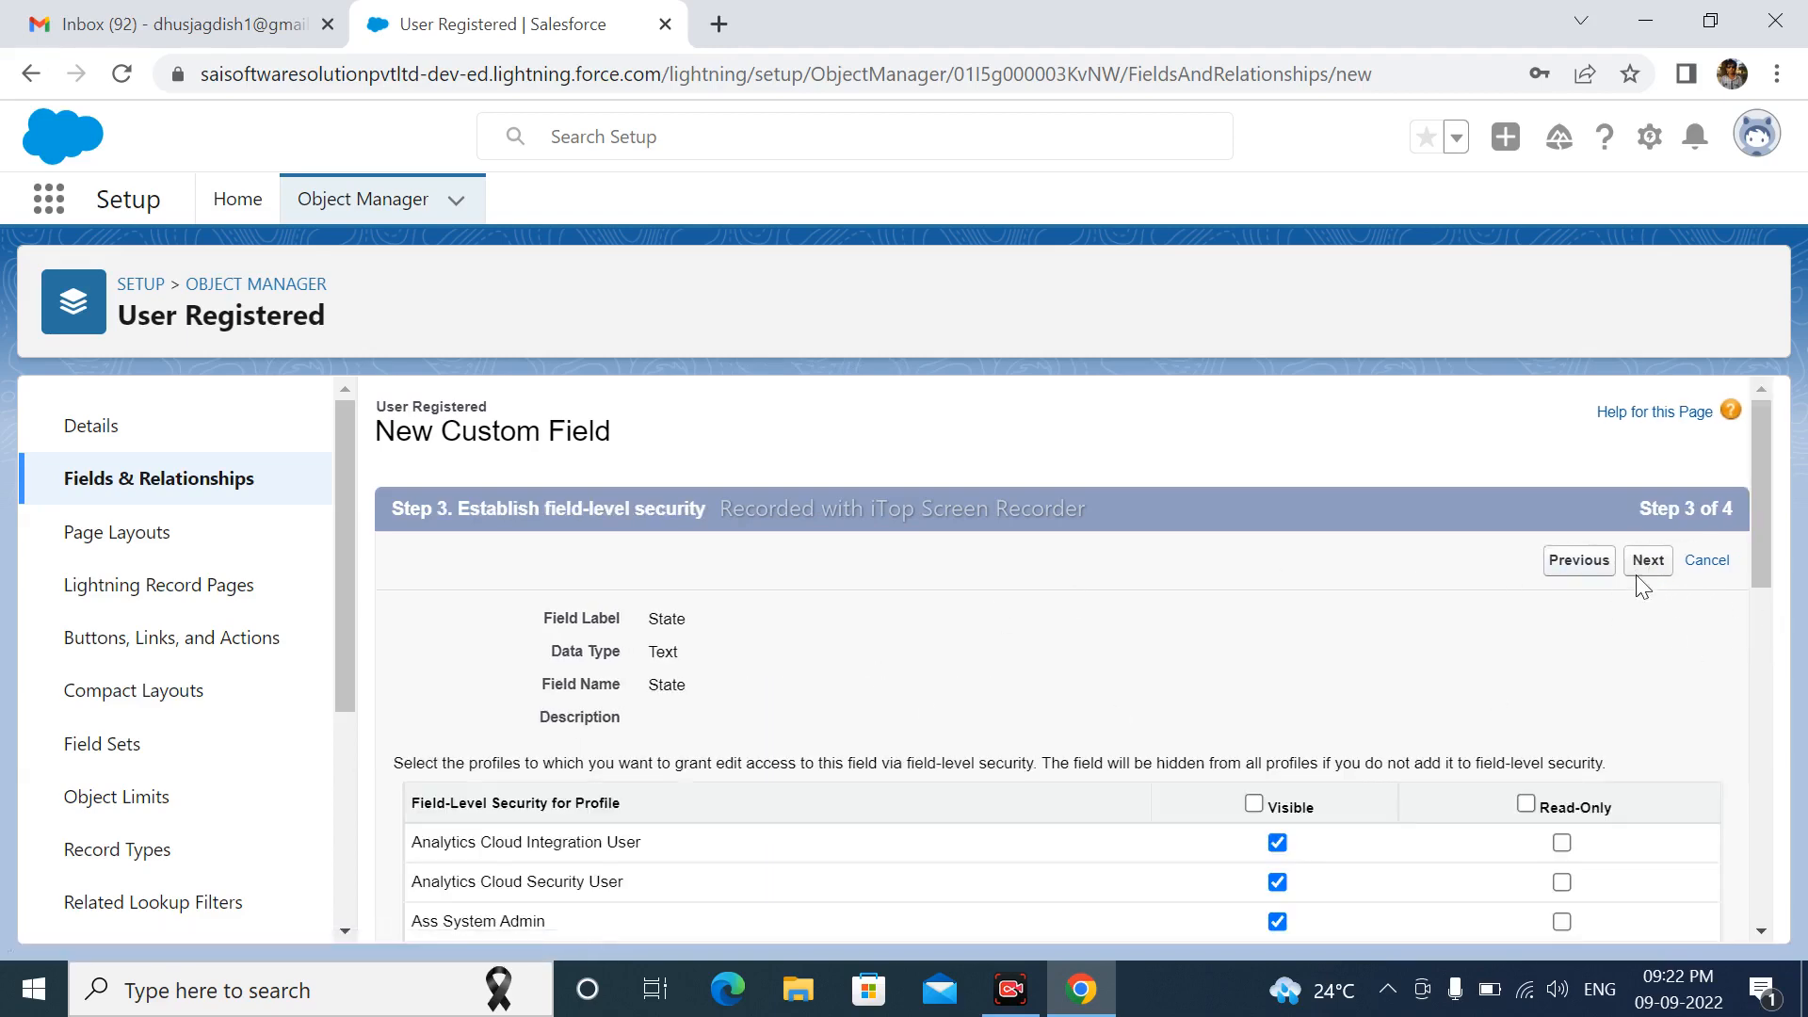
click(1650, 565)
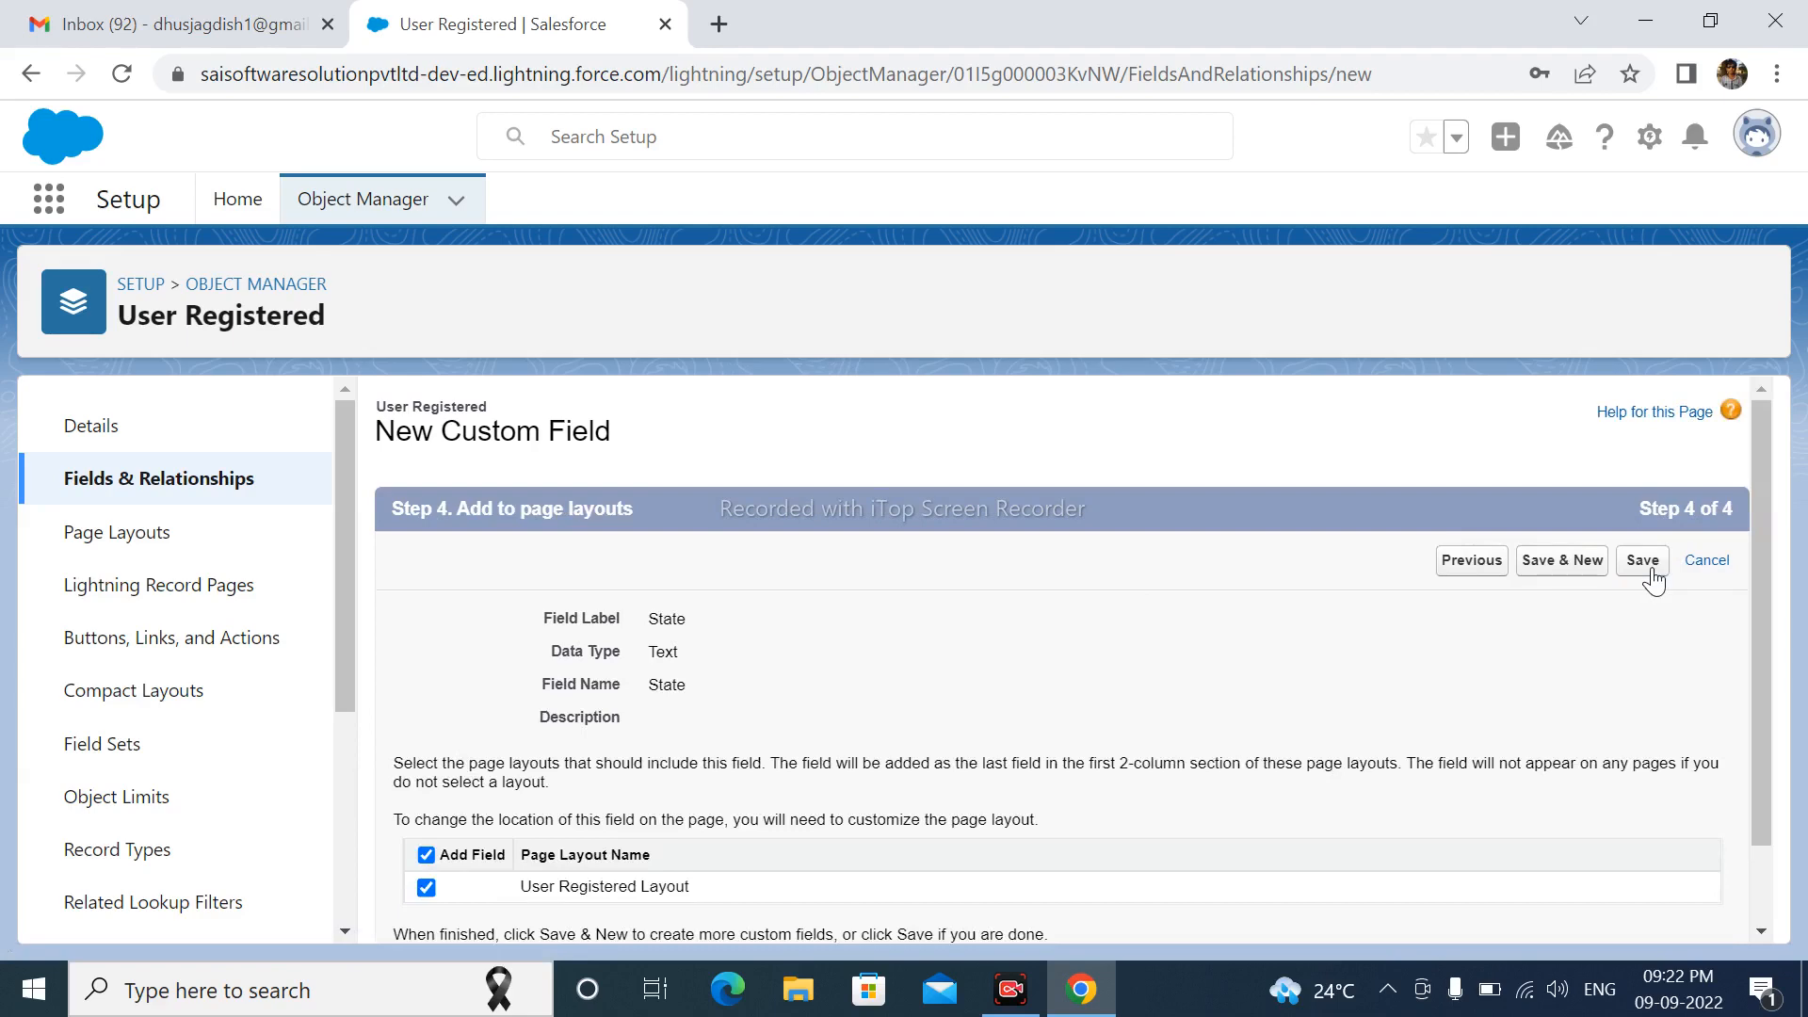
click(1653, 573)
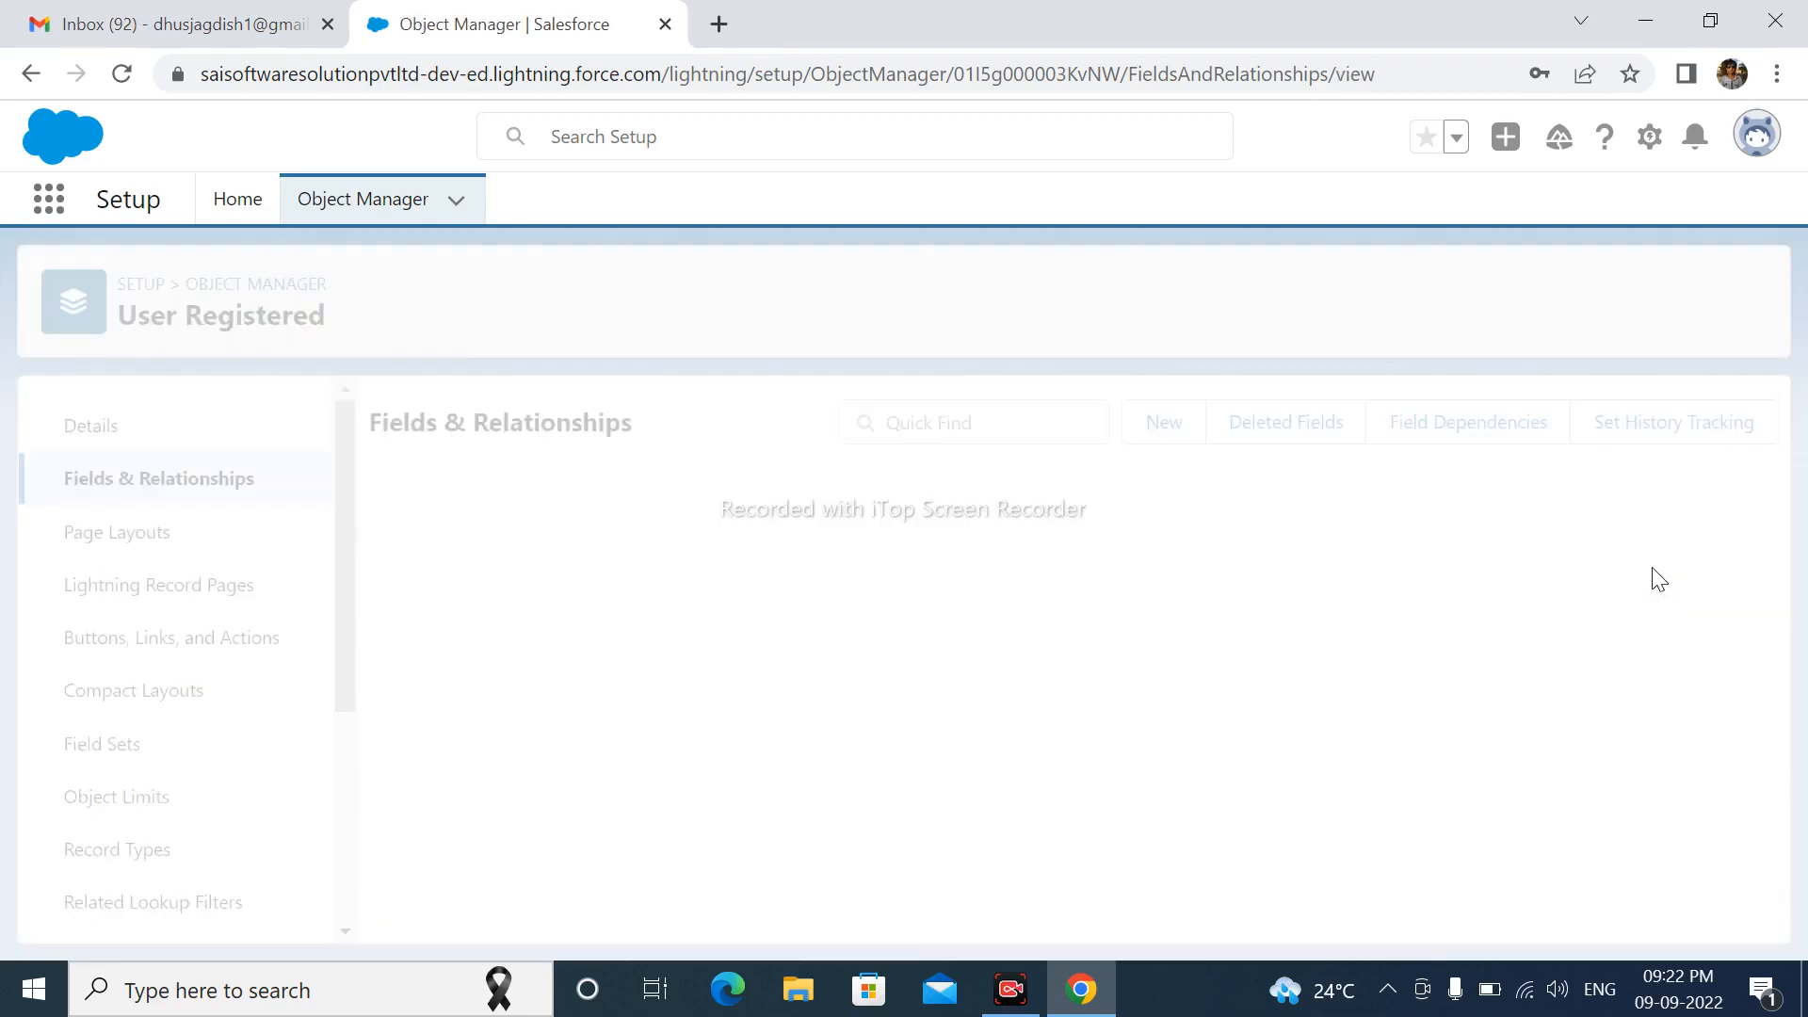
scroll(690, 634, down, 2)
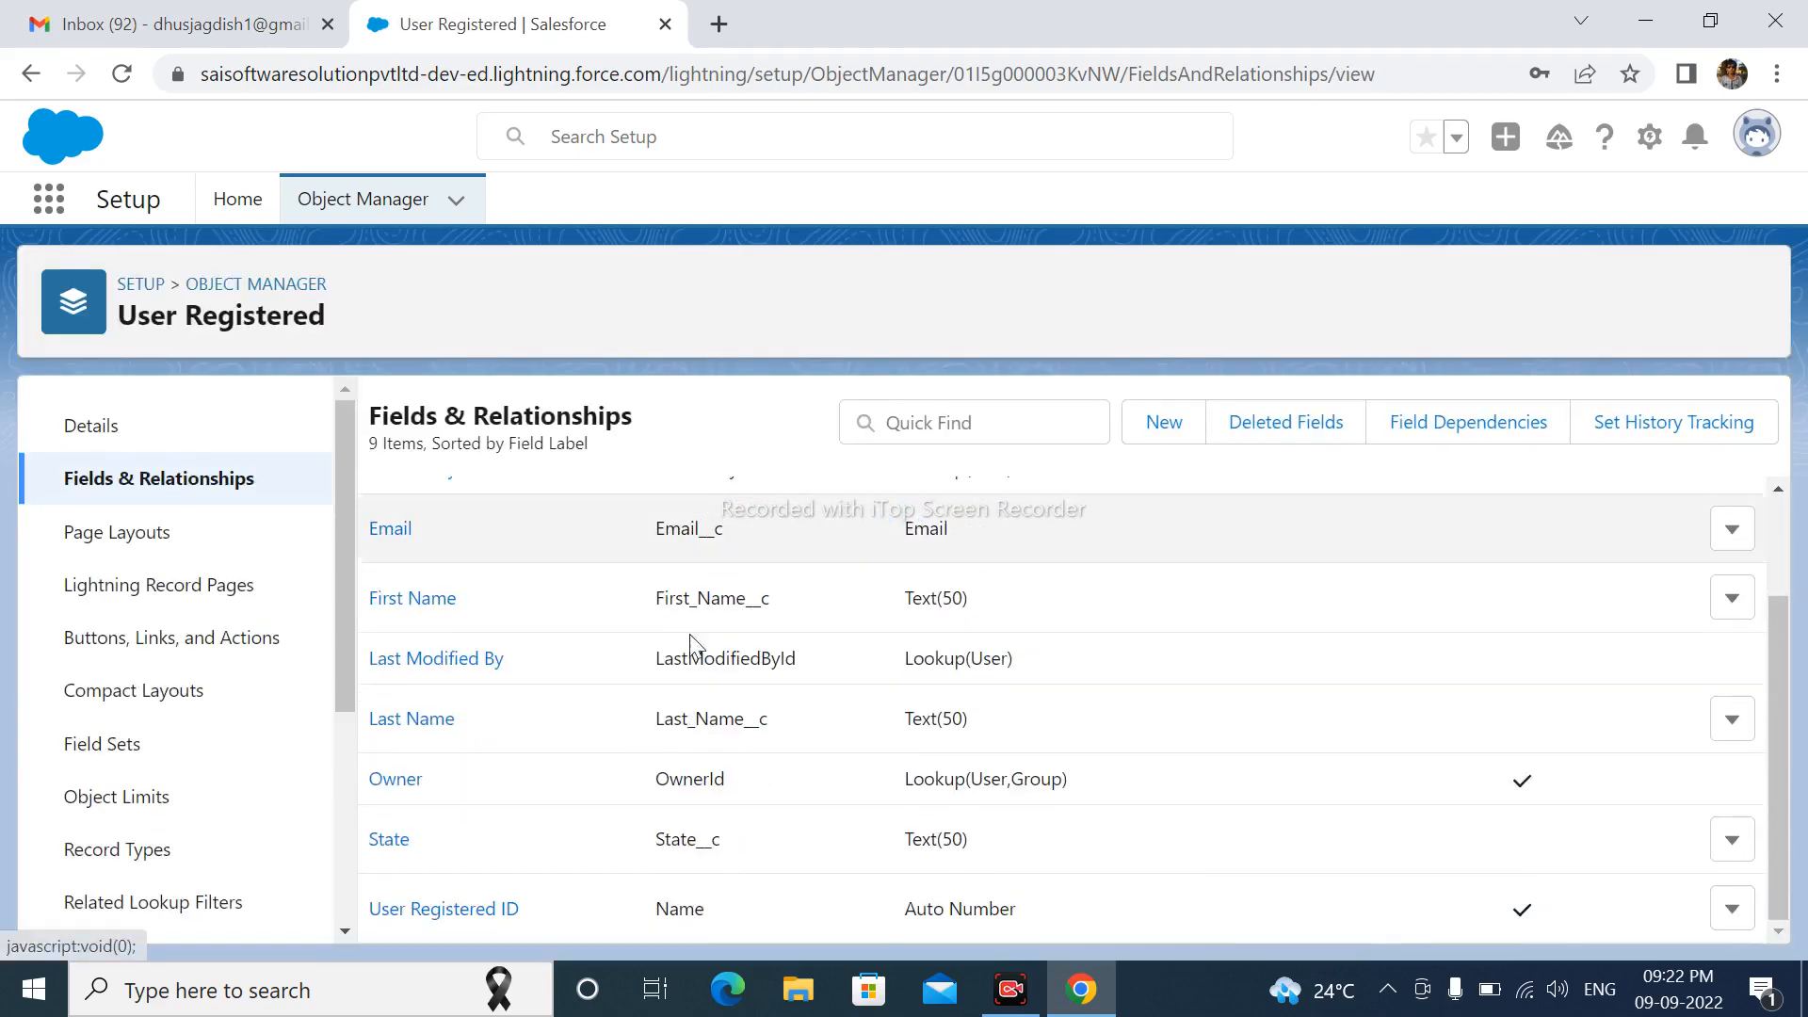
scroll(521, 783, up, 2)
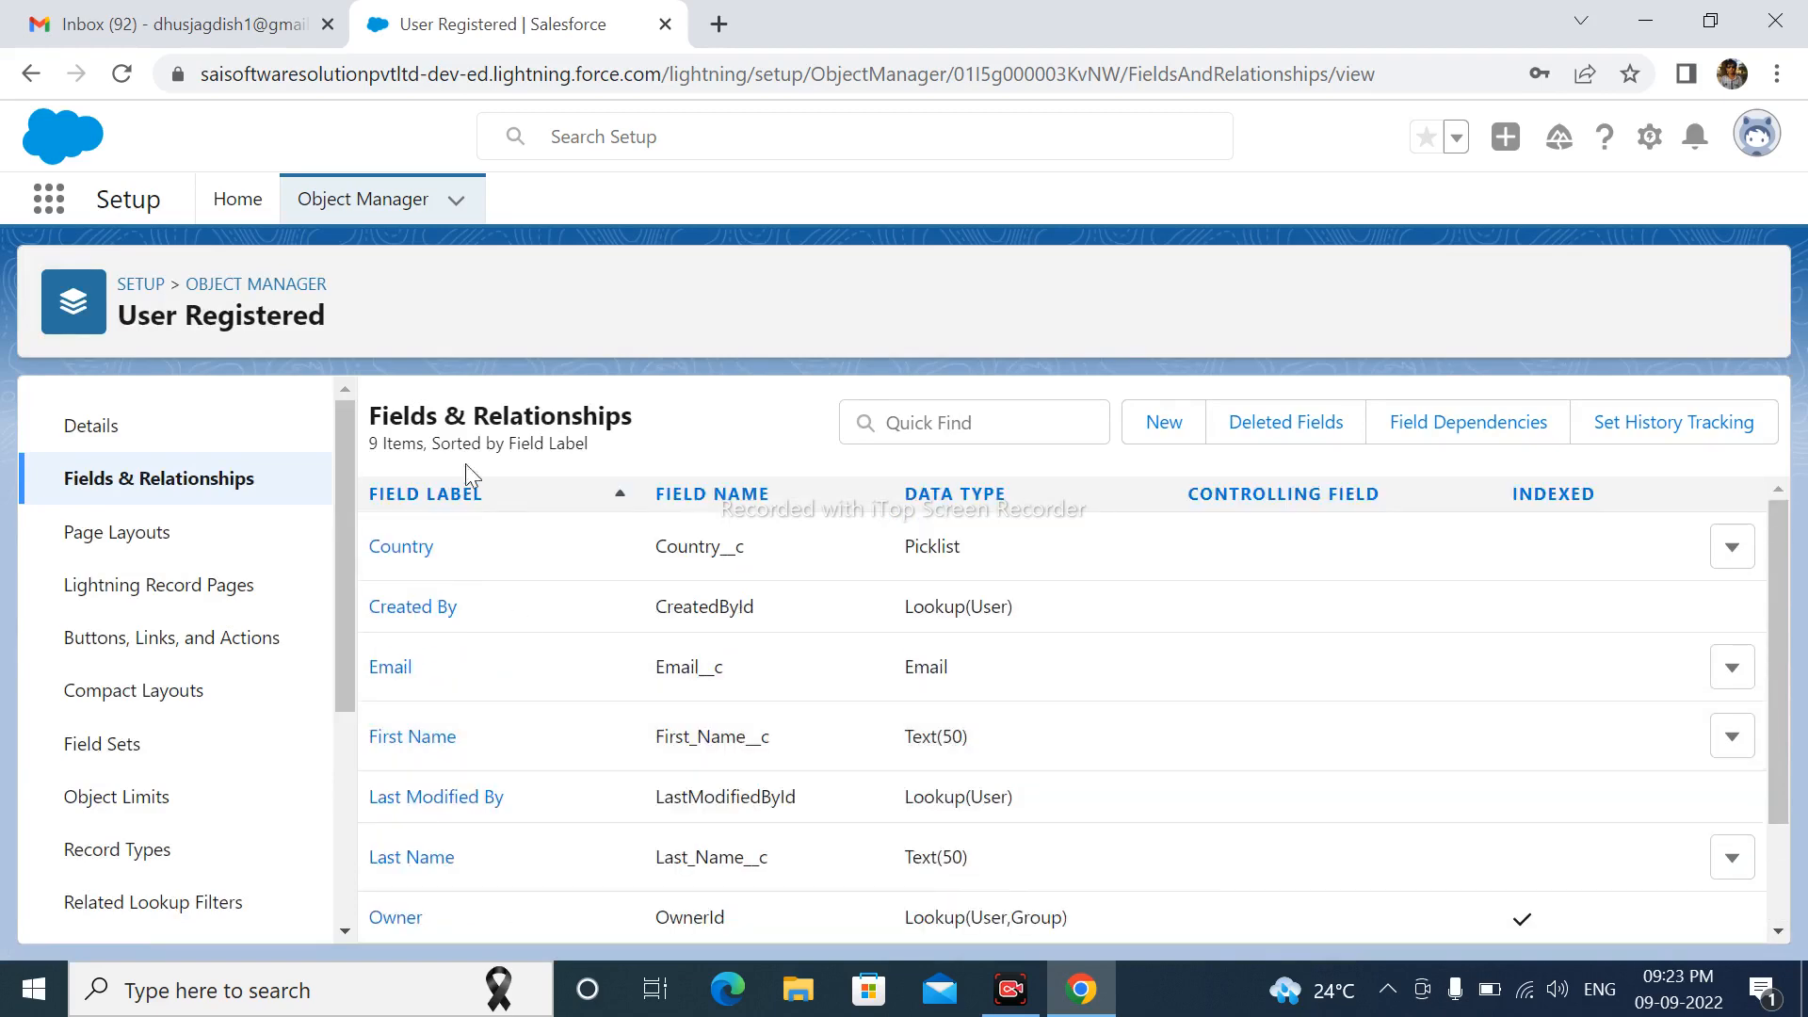
- Return to the Setup home page, search the apps and items for User, and open the User Registereds list
click(252, 210)
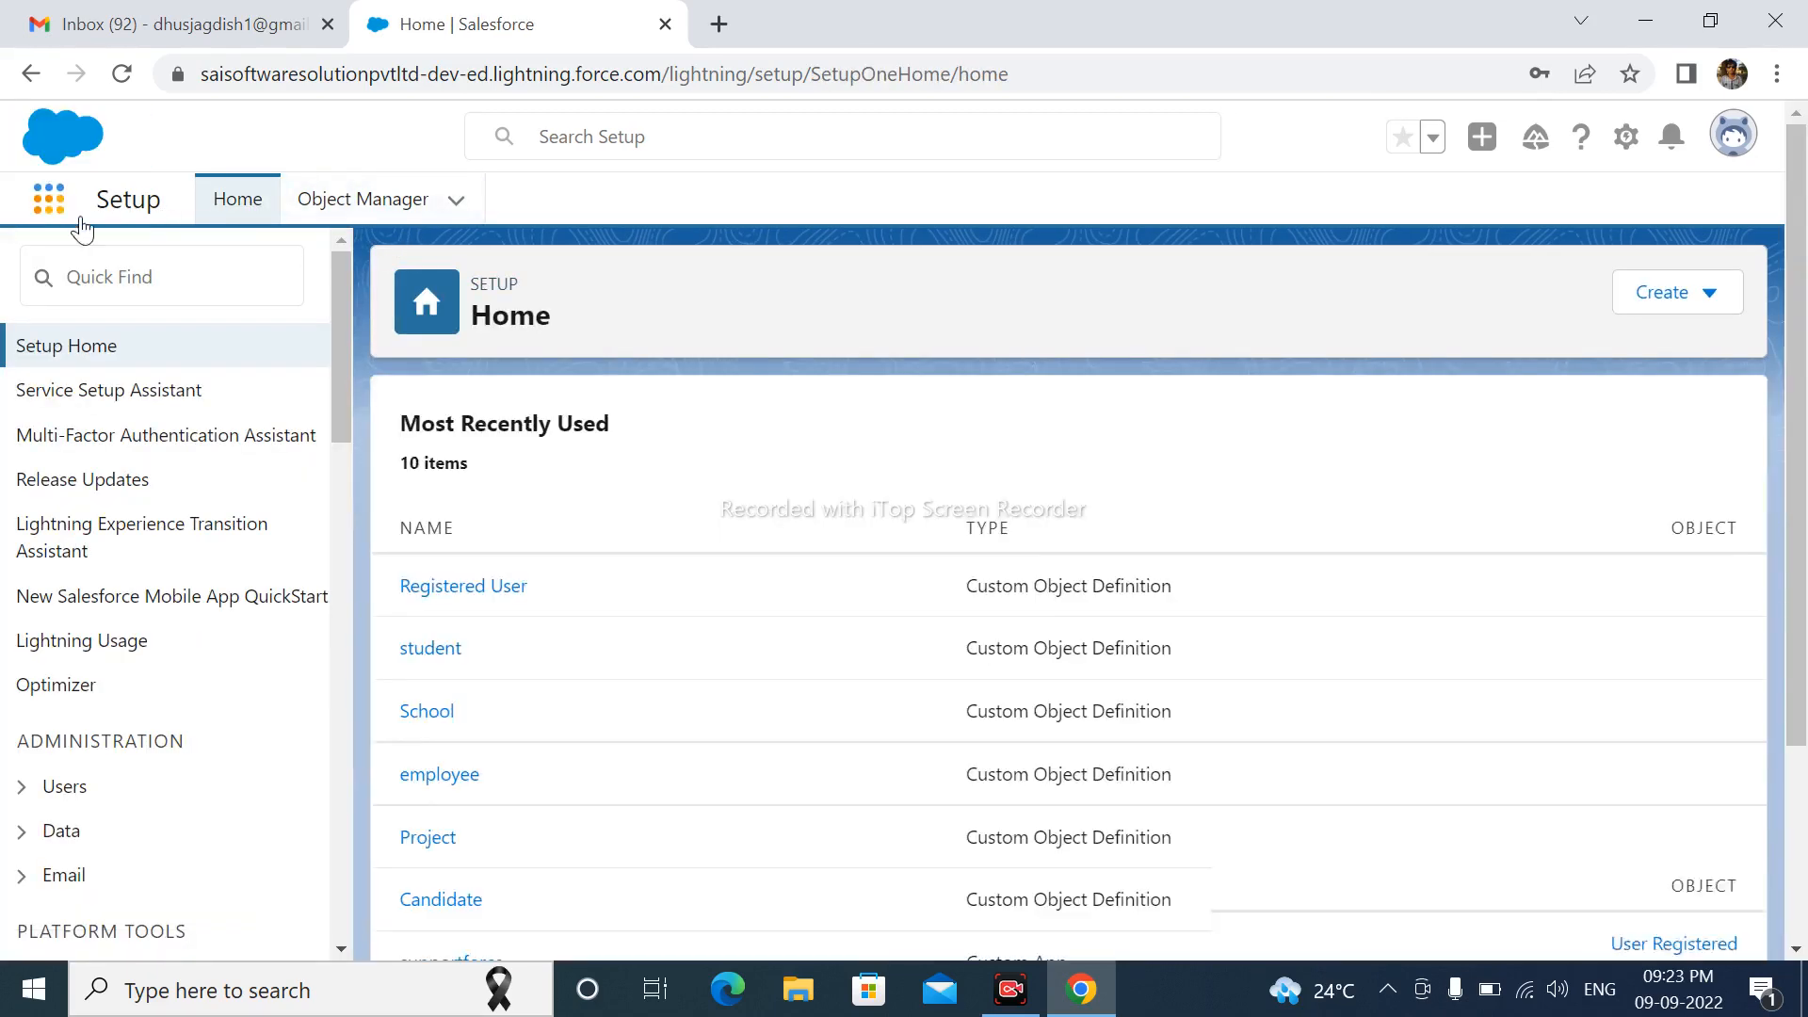
click(66, 214)
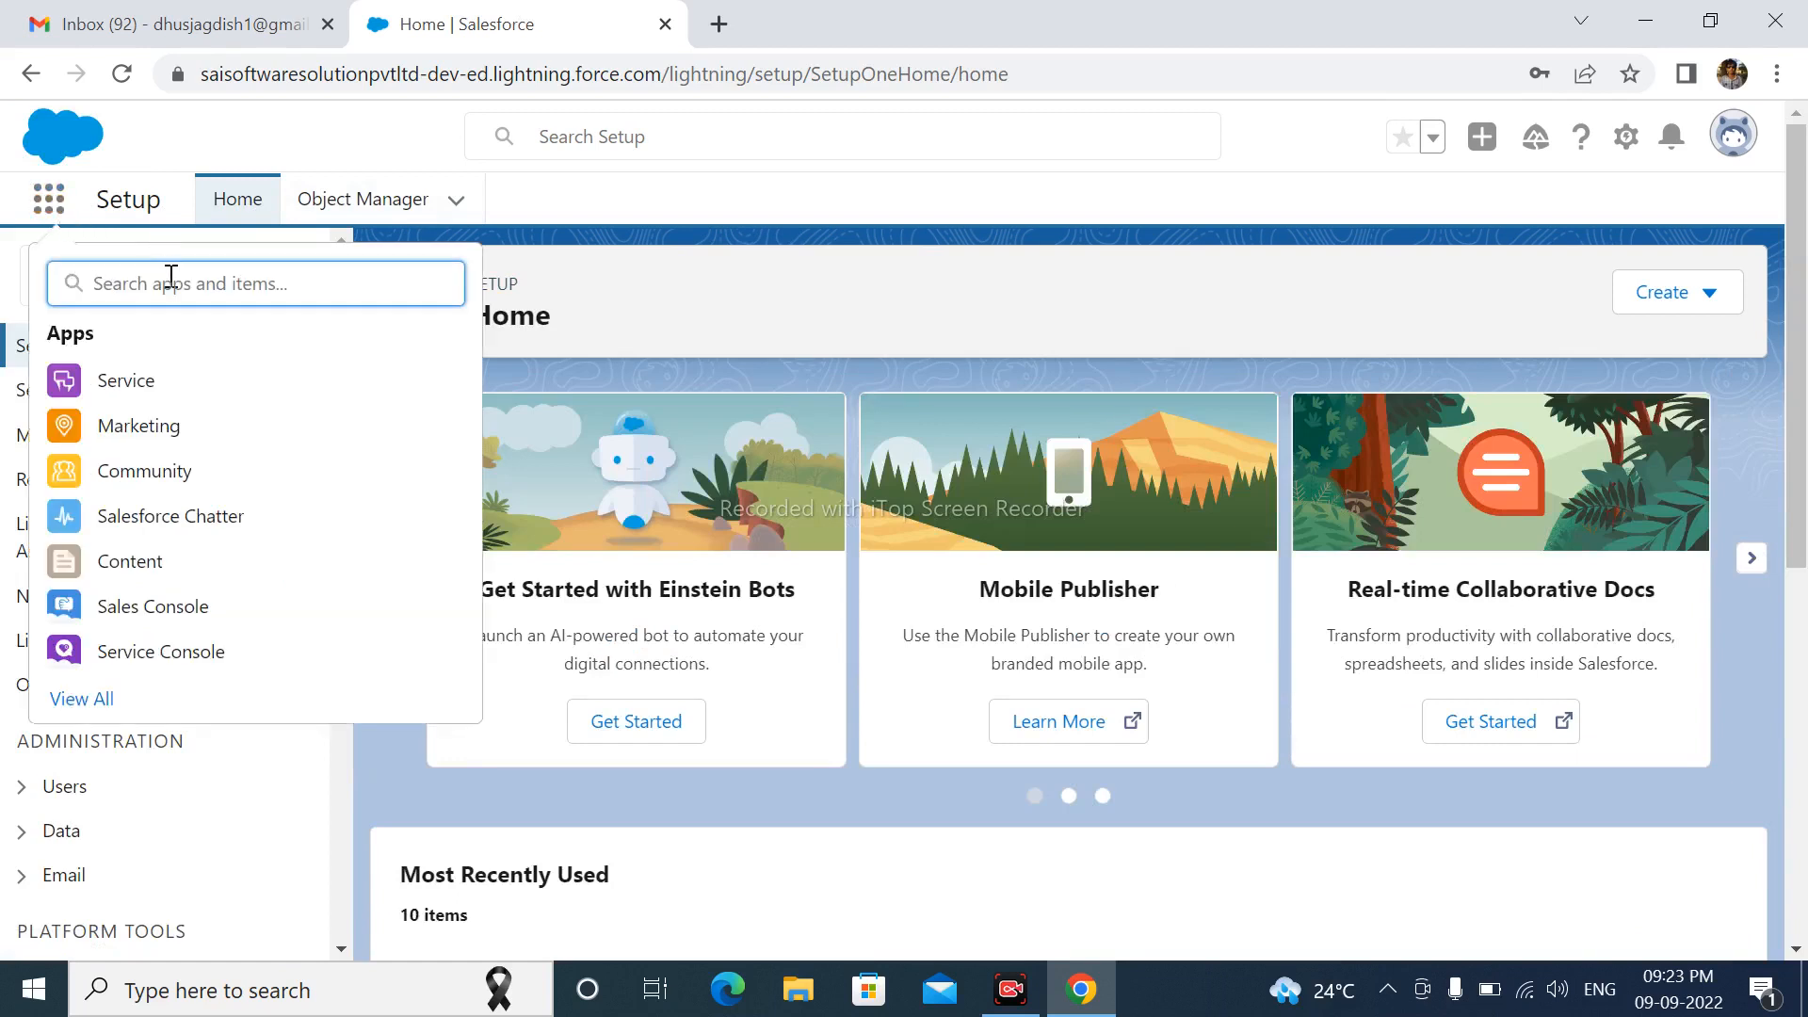
text(User)
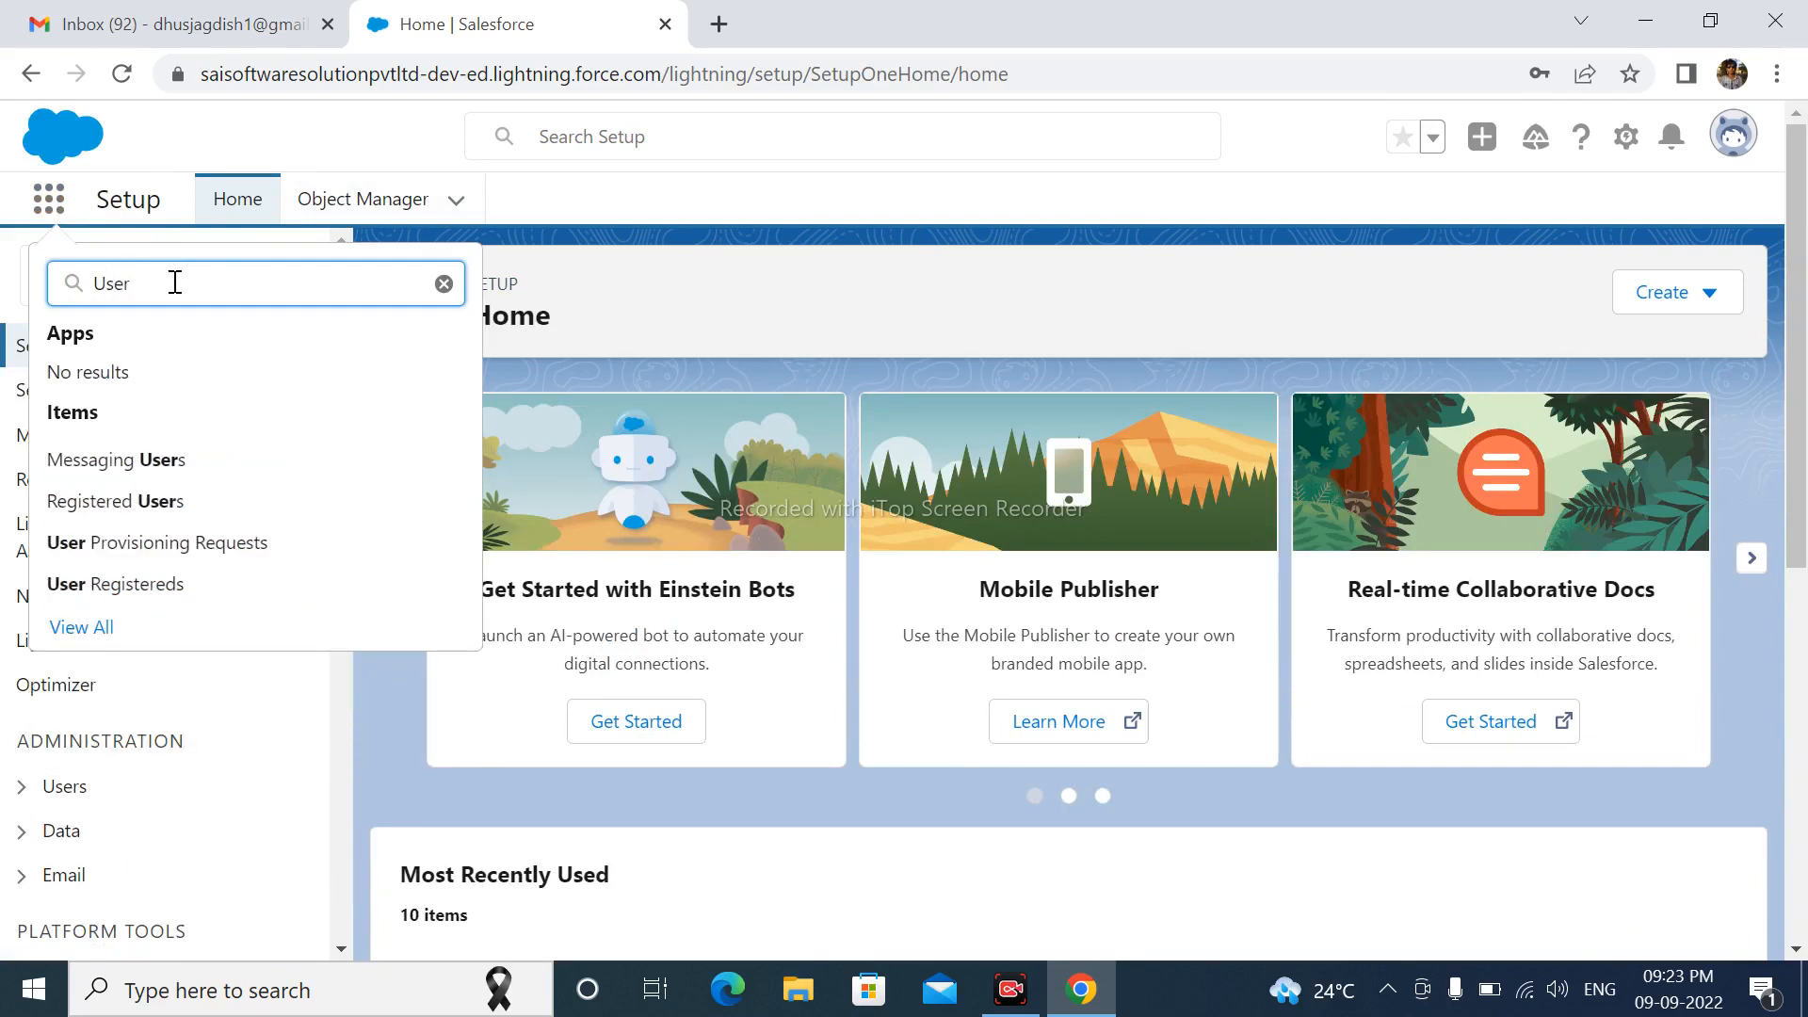
click(122, 594)
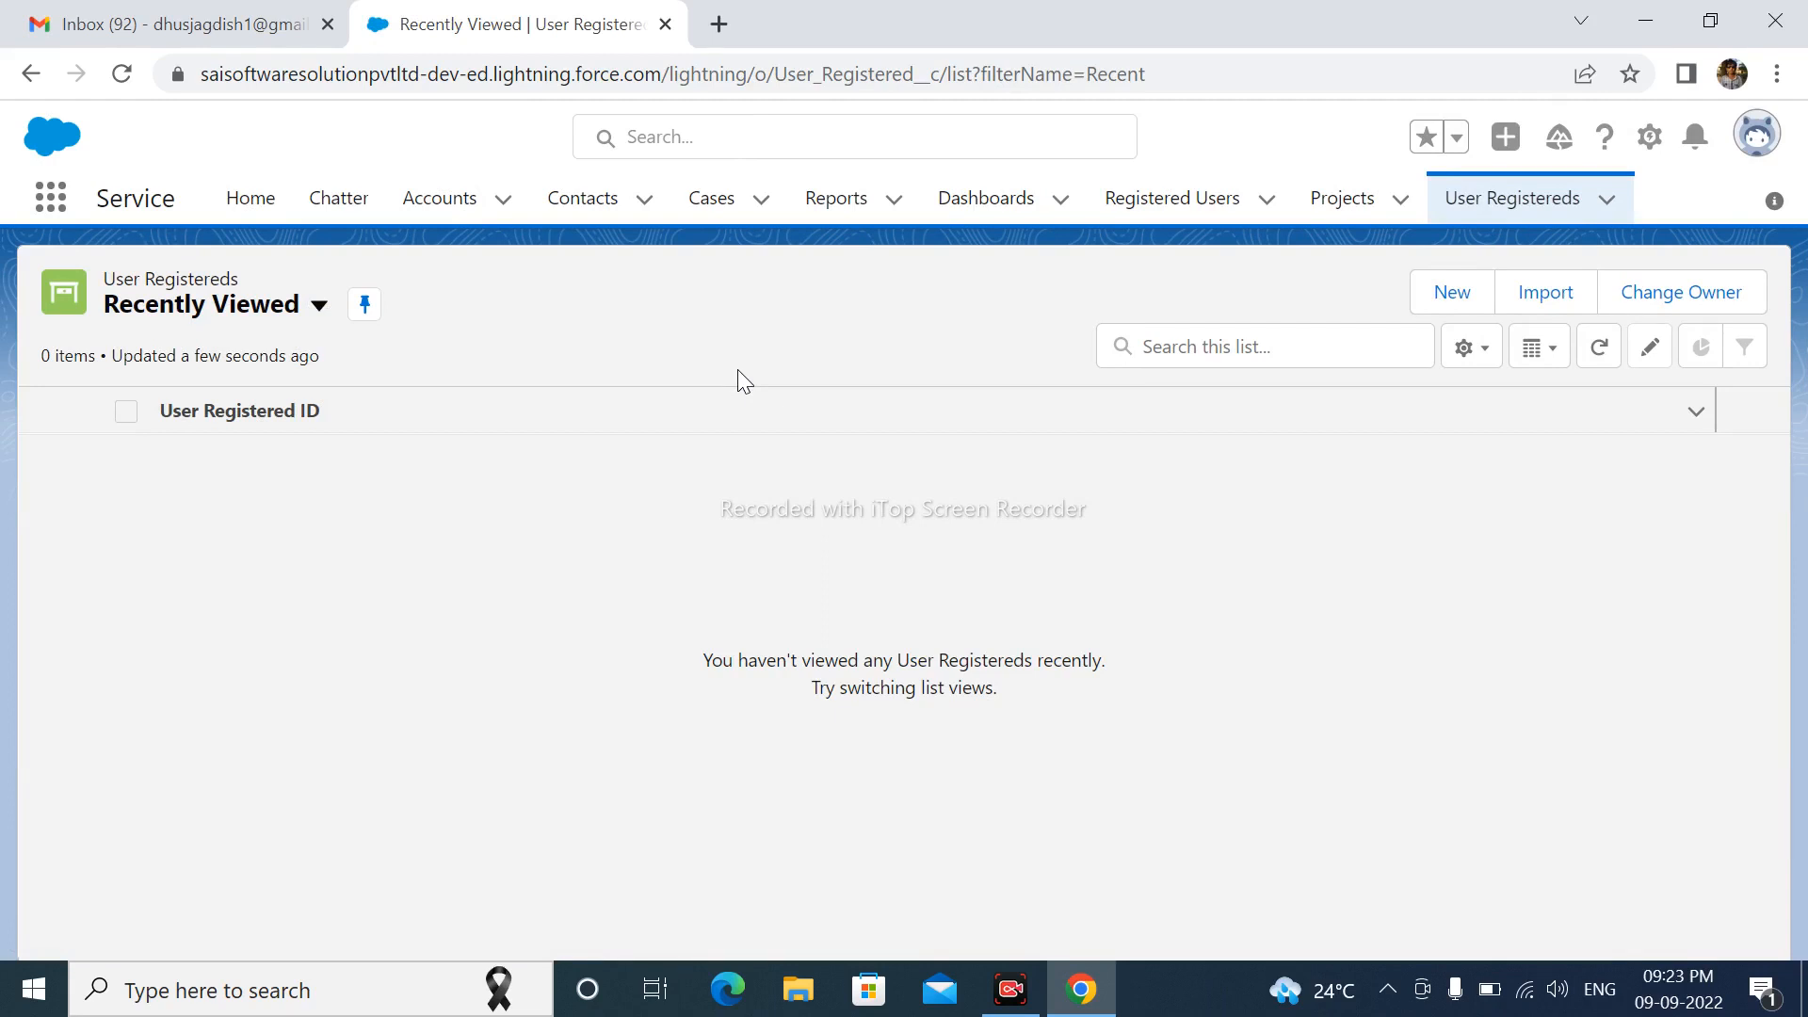
- Open a new User Registered record form to examine its custom fields, and close it without saving
click(1455, 296)
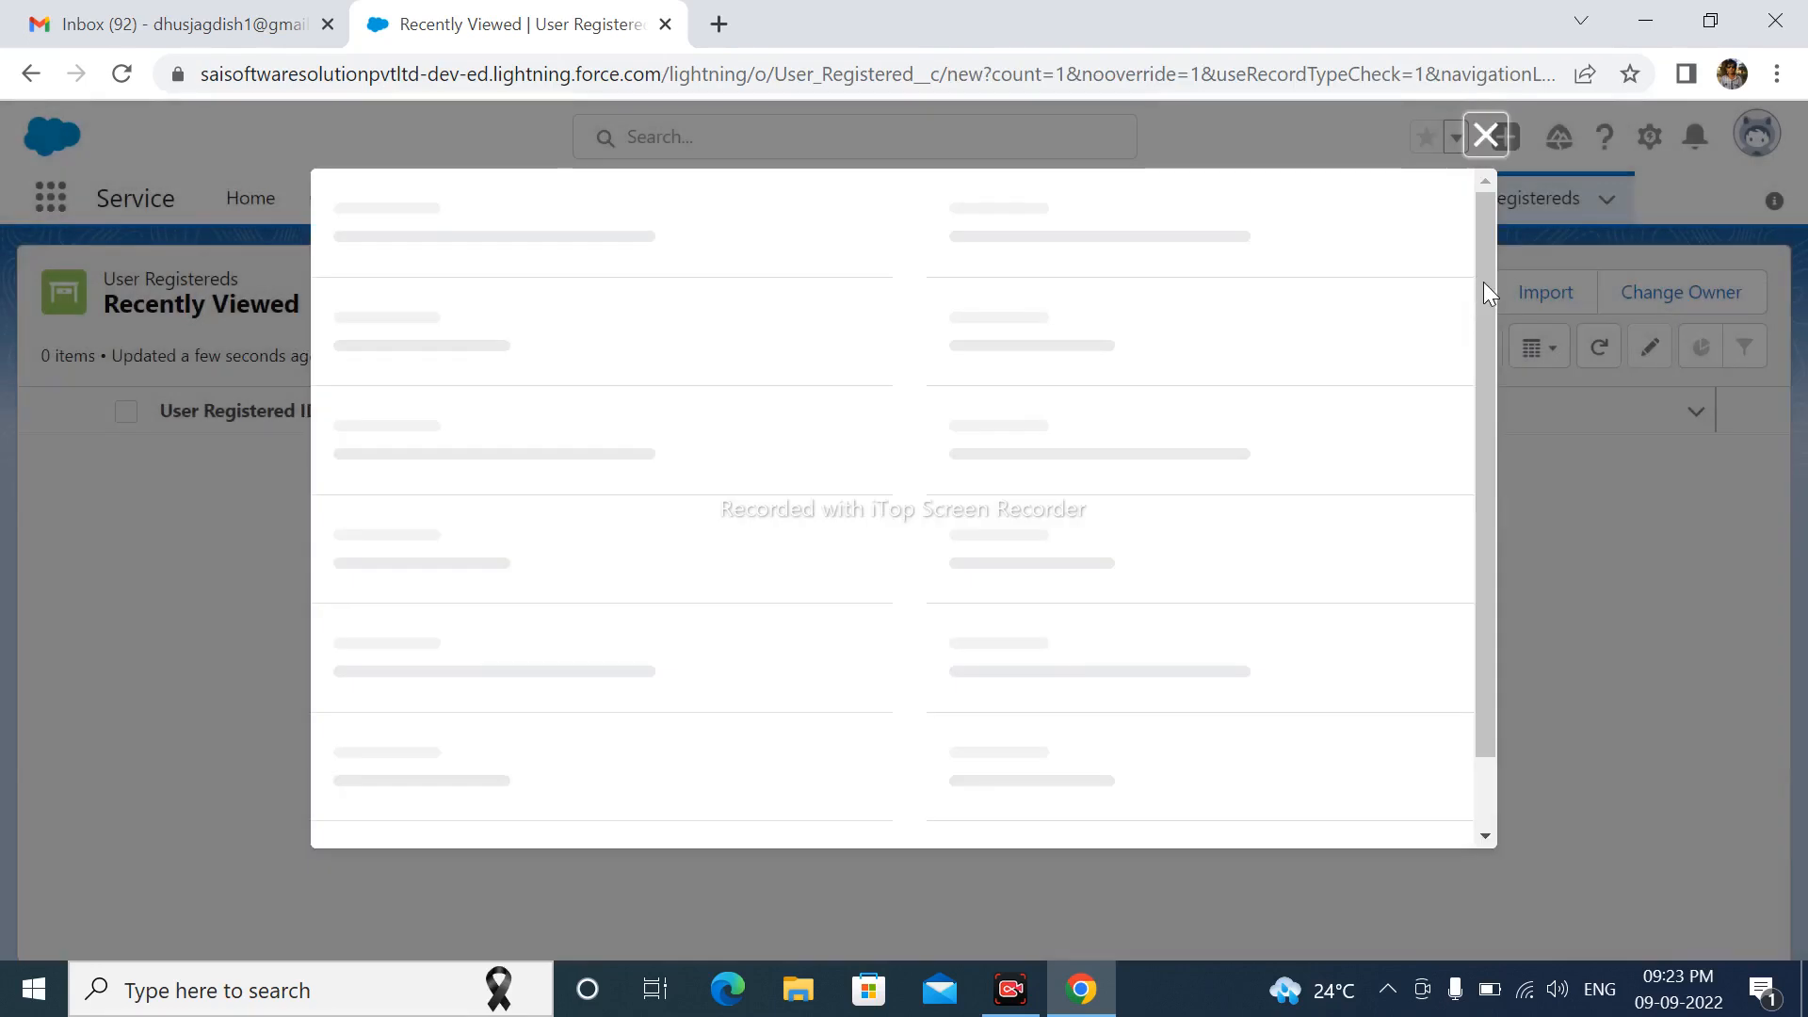
drag(1484, 280, 1498, 471)
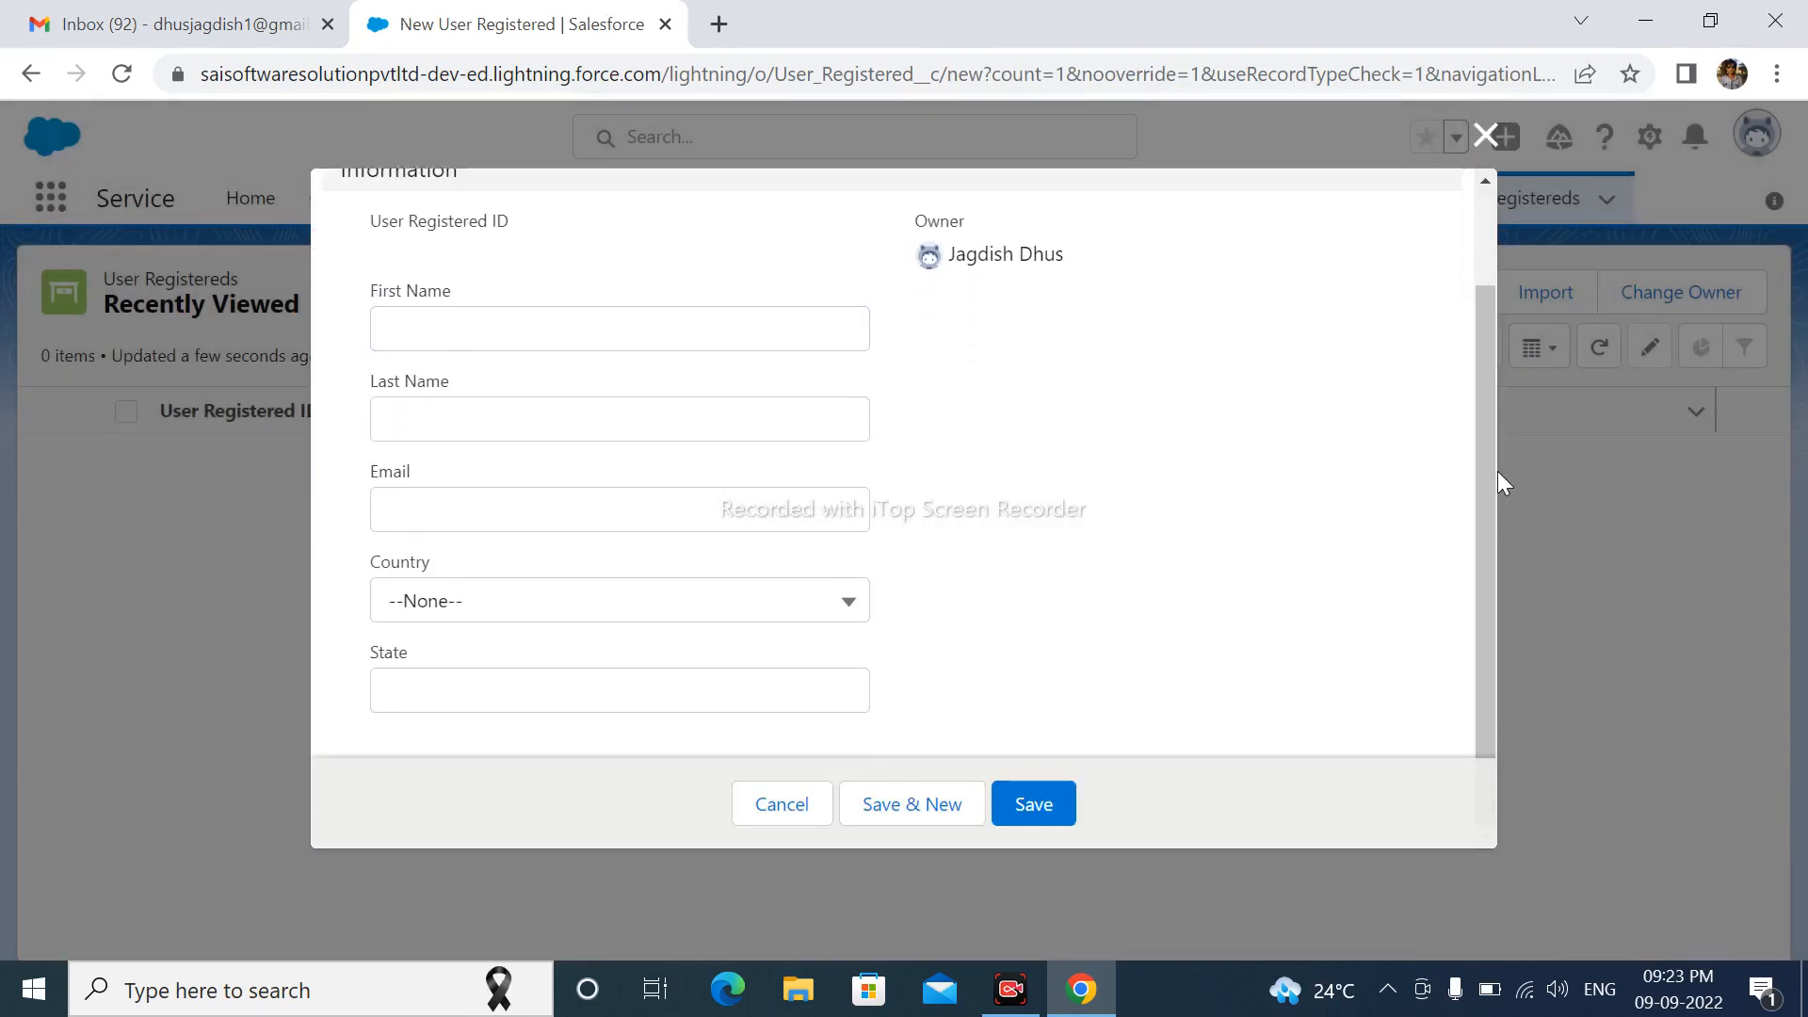
click(459, 331)
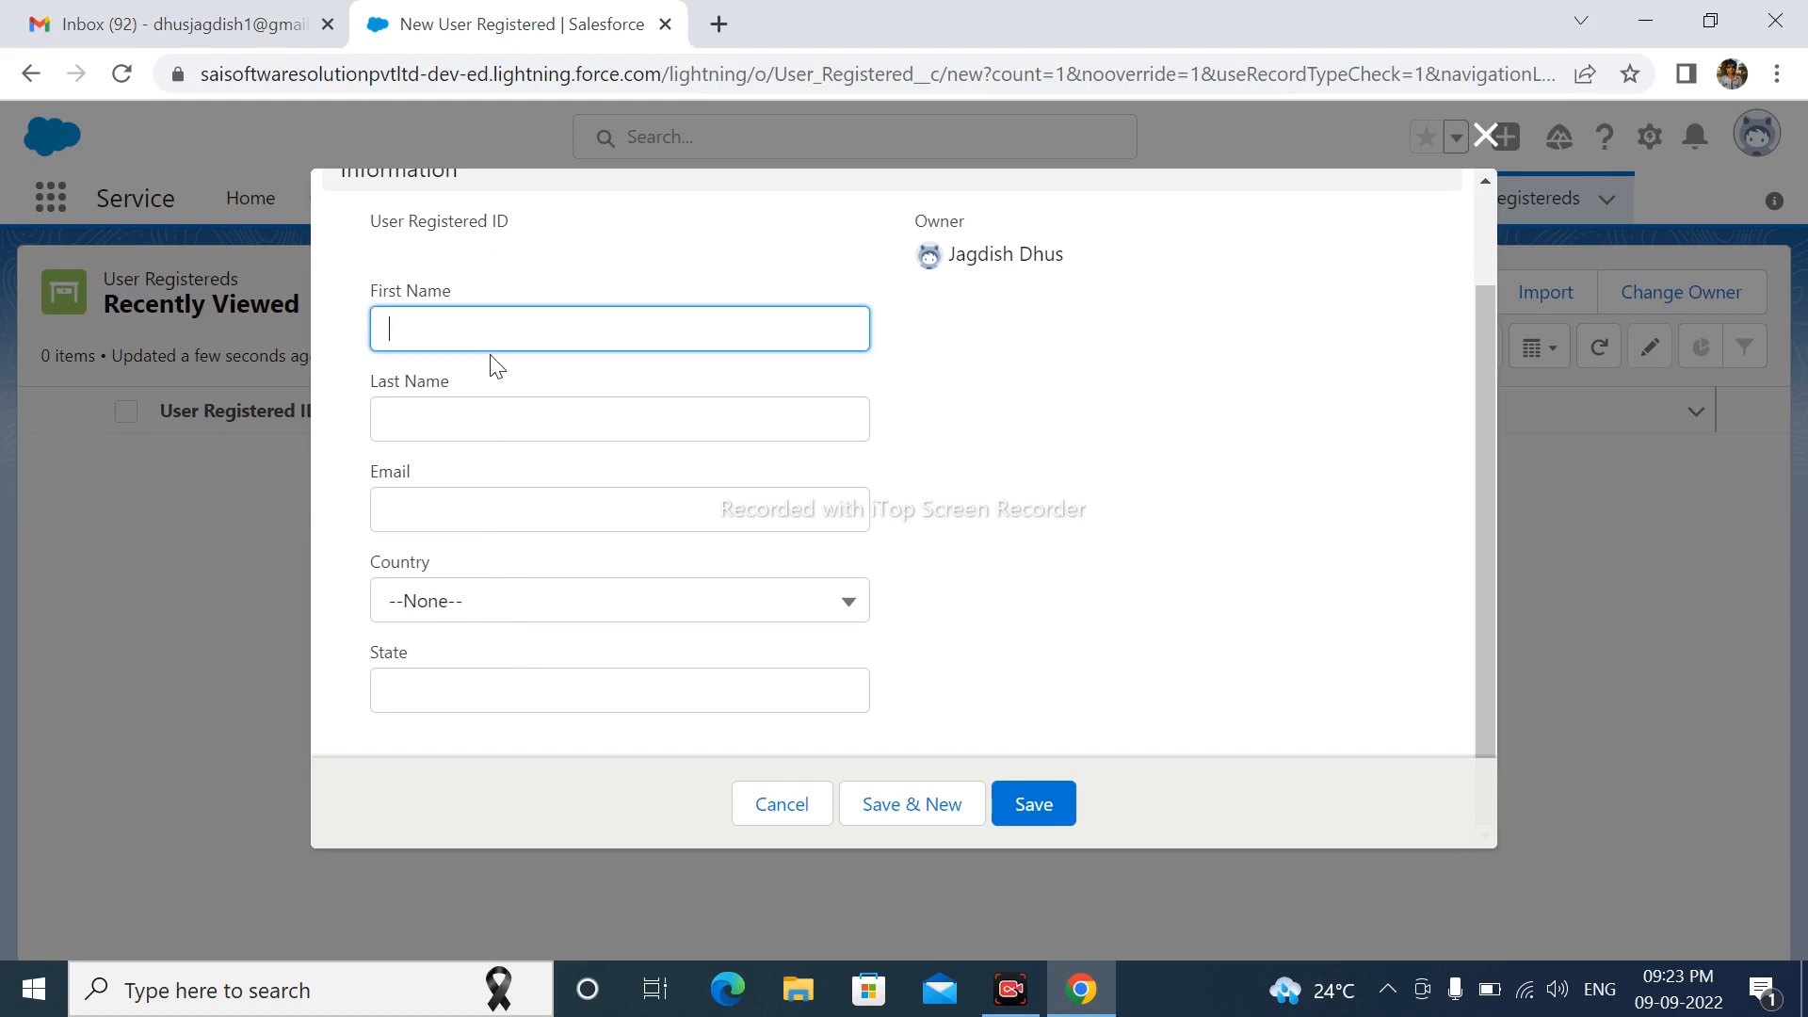
click(1486, 137)
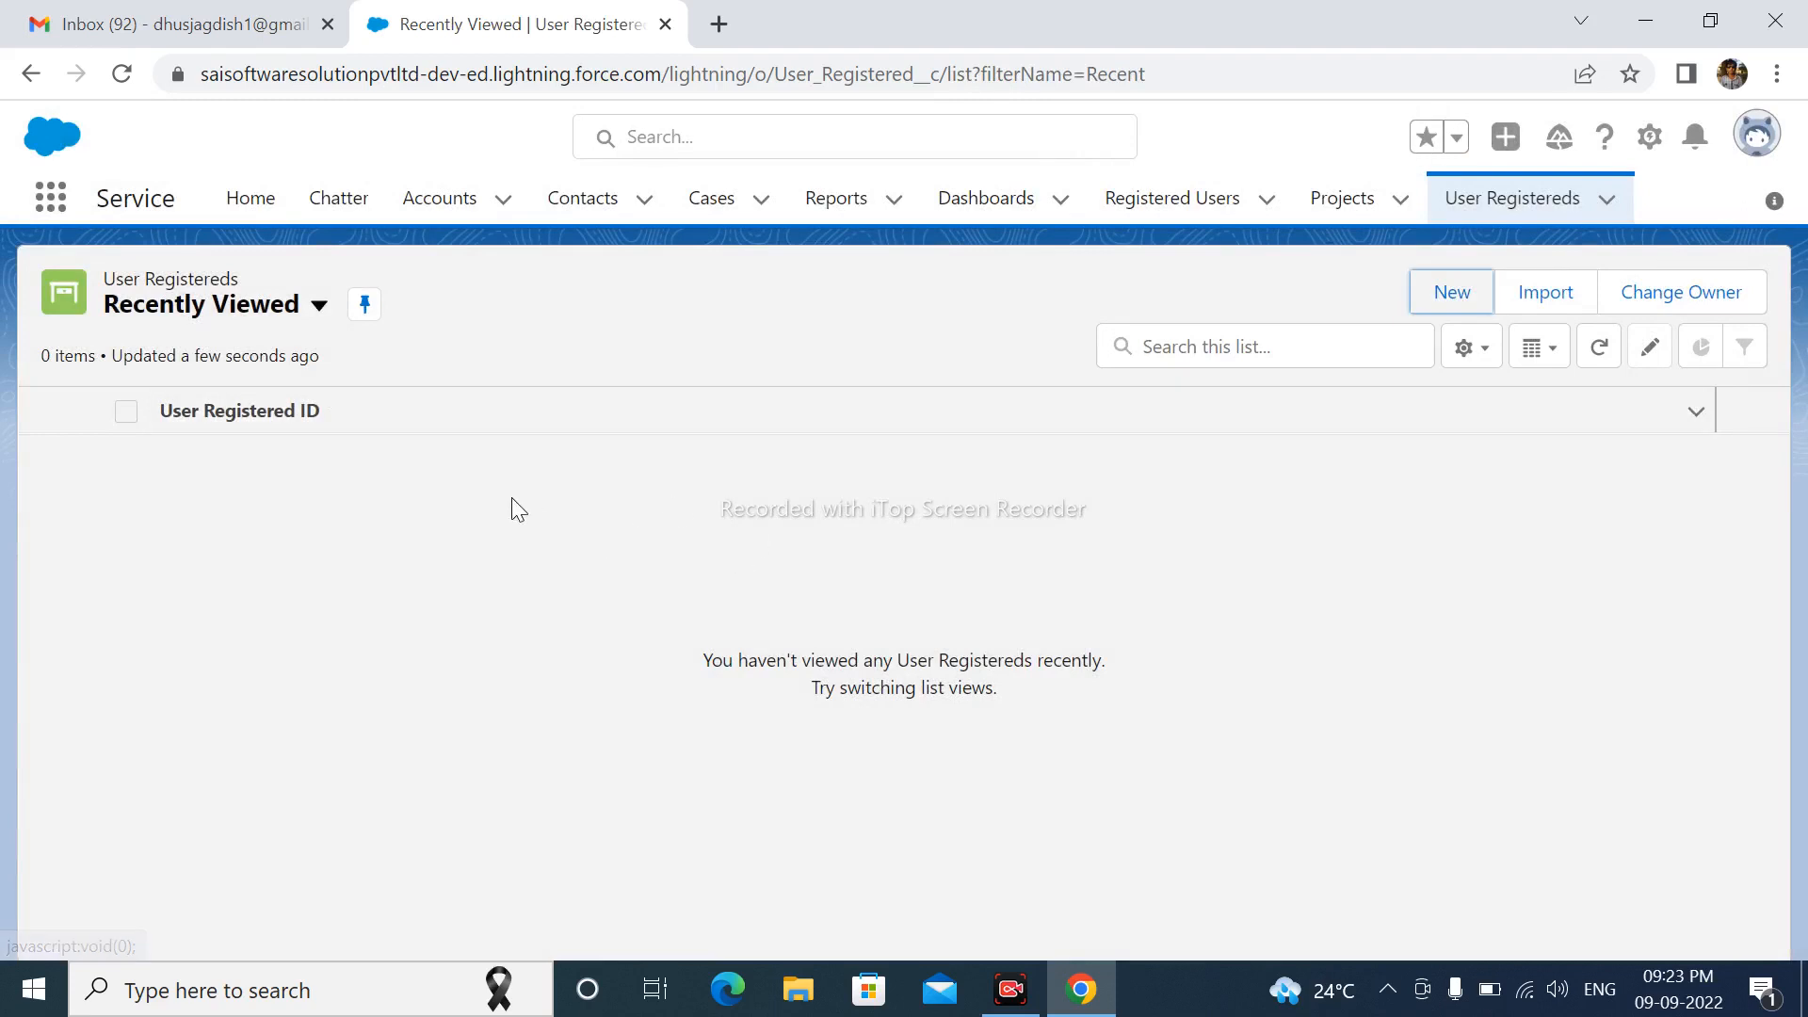